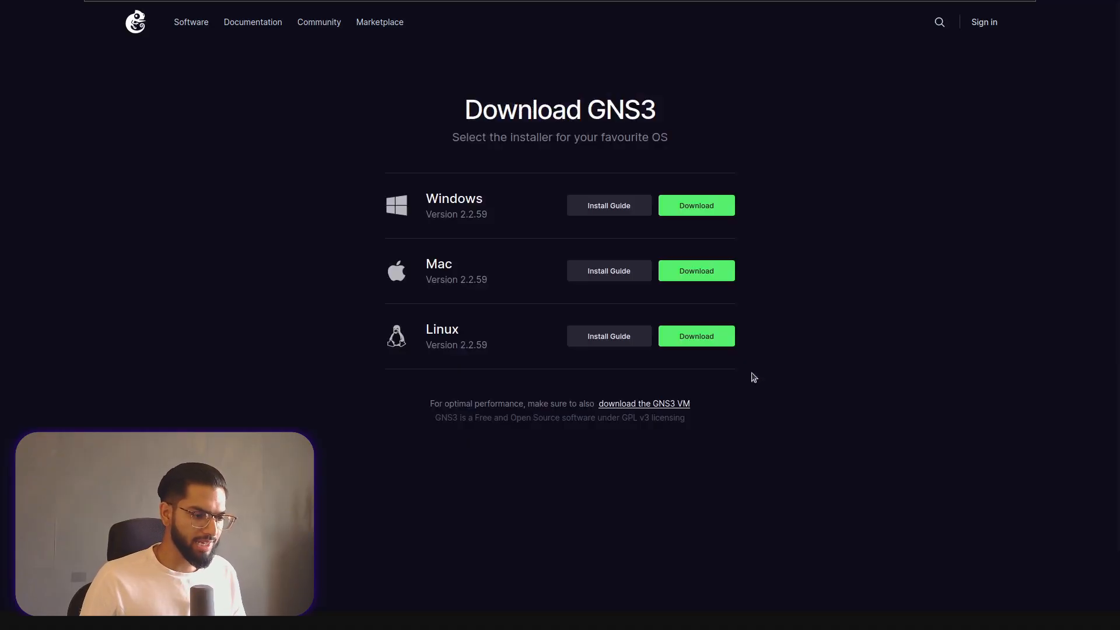
- Open the GNS3 Linux install guide and copy the Ubuntu command "sudo add-apt-repository ppa:gns3/ppa"
{"action": "left_click", "coordinate": [694, 347]}
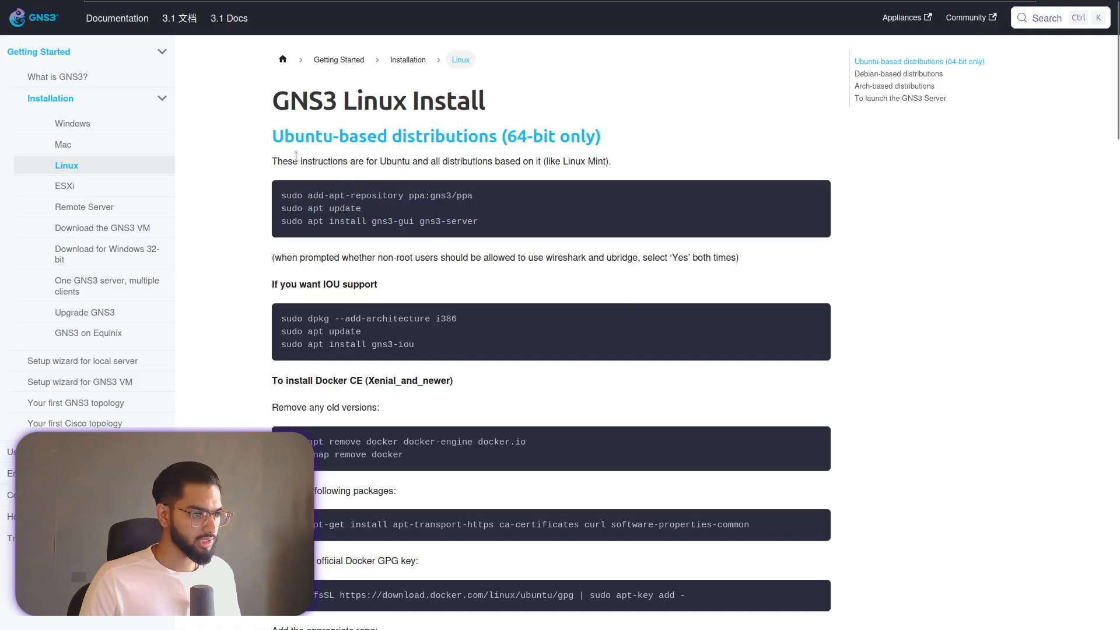
{"action": "scroll", "coordinate": [506, 272], "scroll_direction": "down", "scroll_amount": 12}
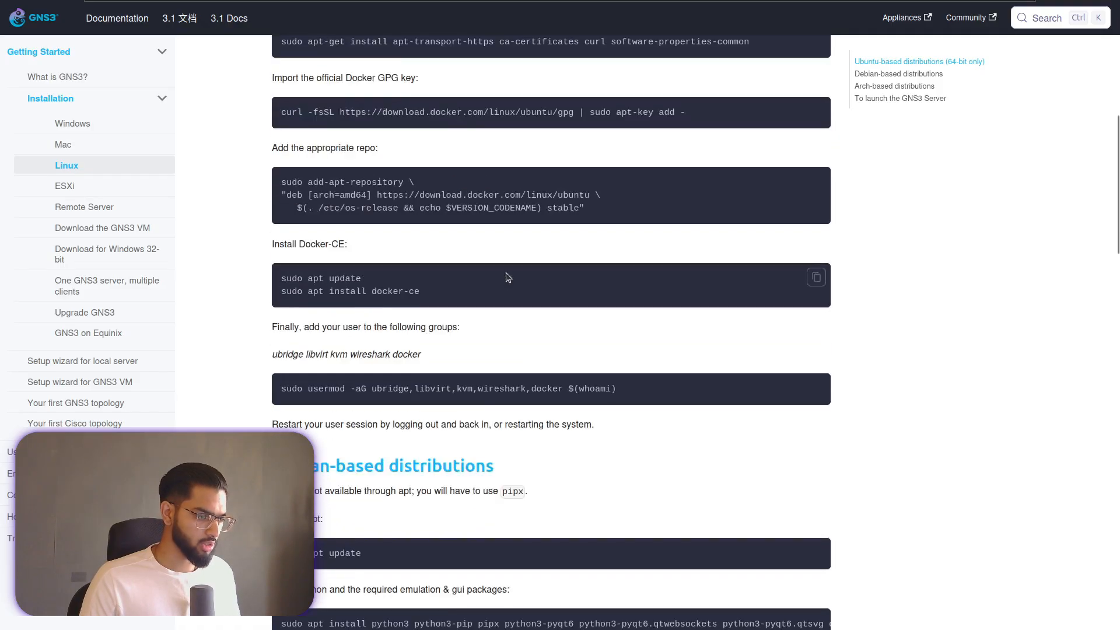
{"action": "scroll", "coordinate": [493, 277], "scroll_direction": "down", "scroll_amount": 13}
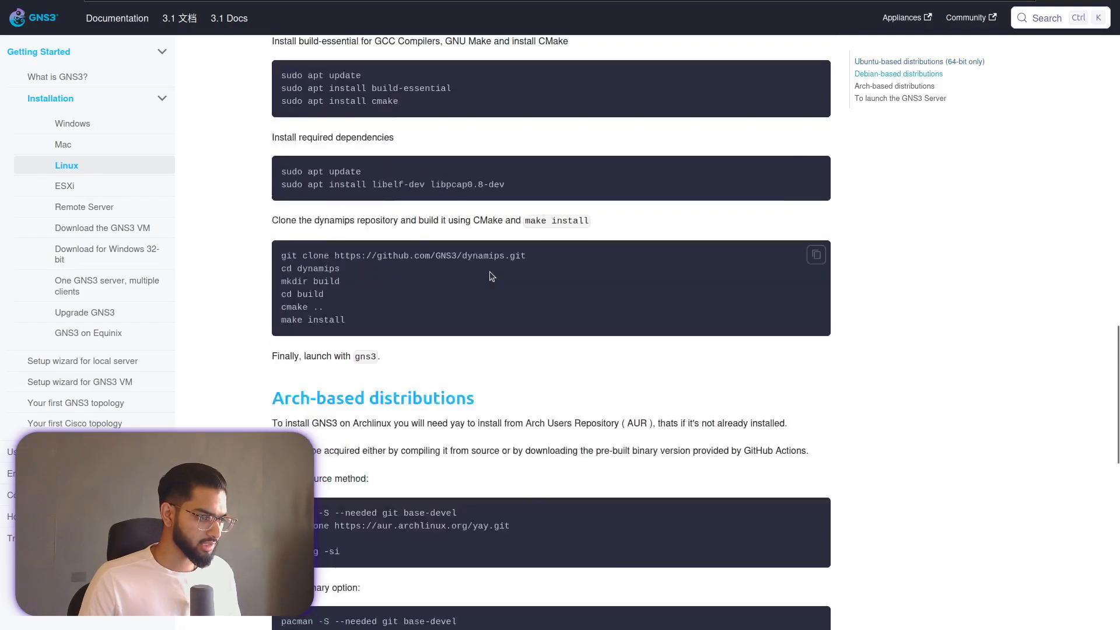
{"action": "scroll", "coordinate": [469, 297], "scroll_direction": "up", "scroll_amount": 20}
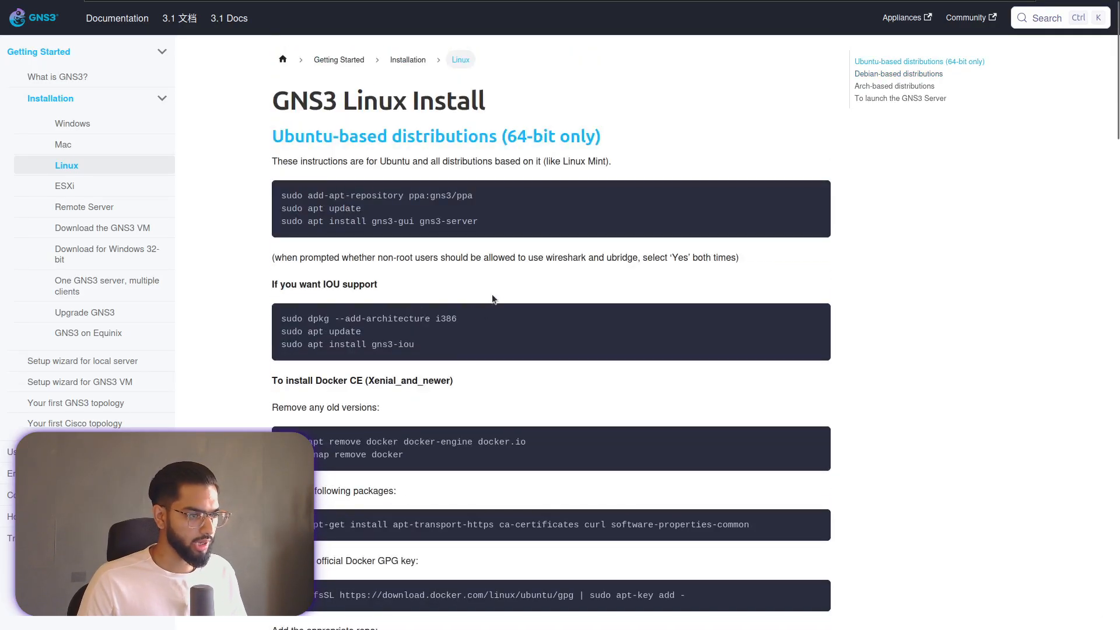
{"action": "left_click_drag", "start_coordinate": [478, 196], "coordinate": [276, 204]}
{"action": "key", "text": "ctrl+c"}
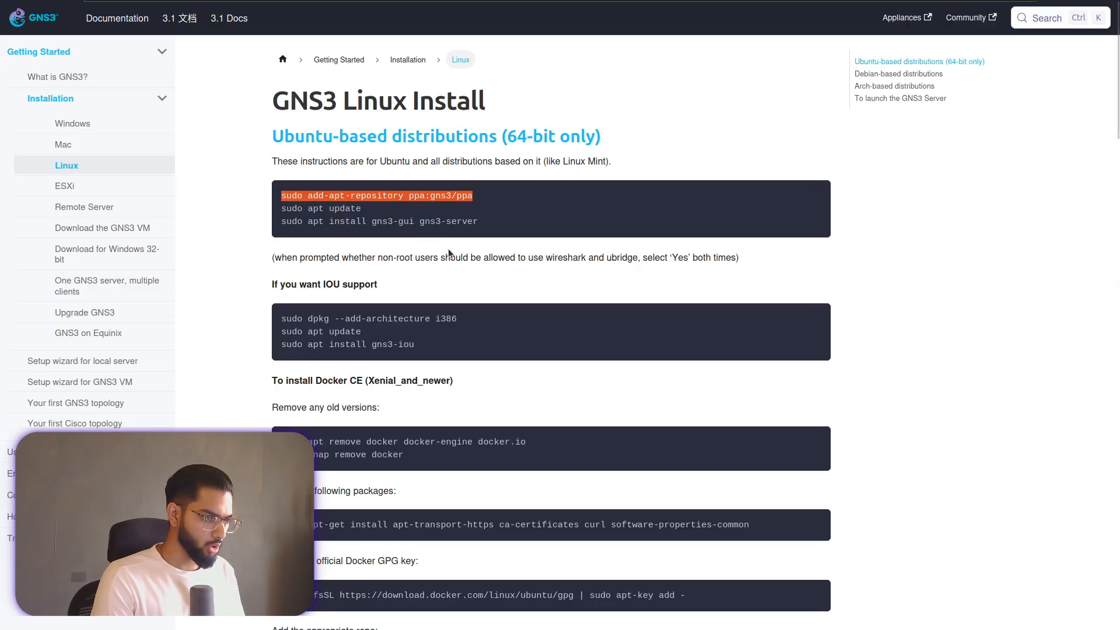
- Switch to the terminal and enlarge its text
{"action": "key", "text": "alt+Tab"}
{"action": "key", "text": "ctrl+plus"}
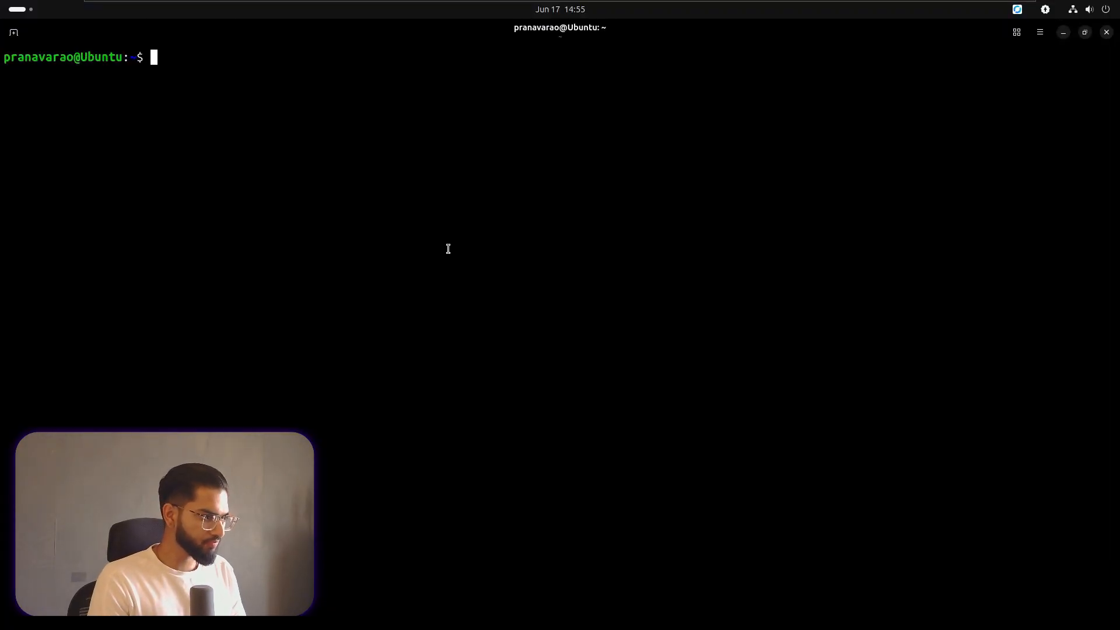
{"action": "key", "text": "ctrl+plus"}
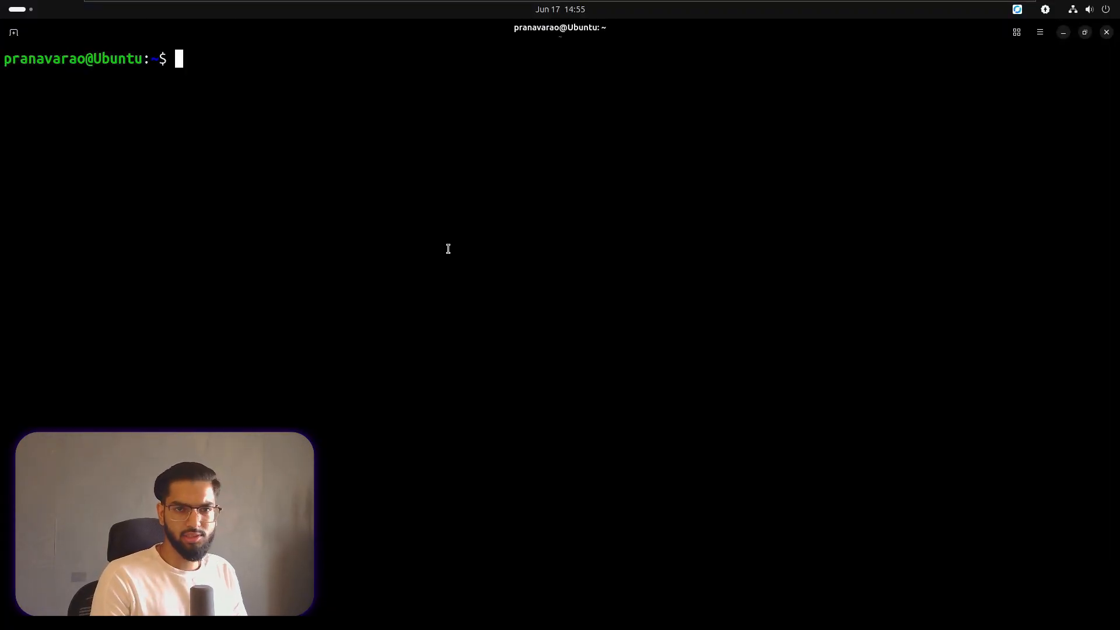
- Refresh the package lists with "sudo apt update", authenticating with the account password
{"action": "type", "text": "sudo "}
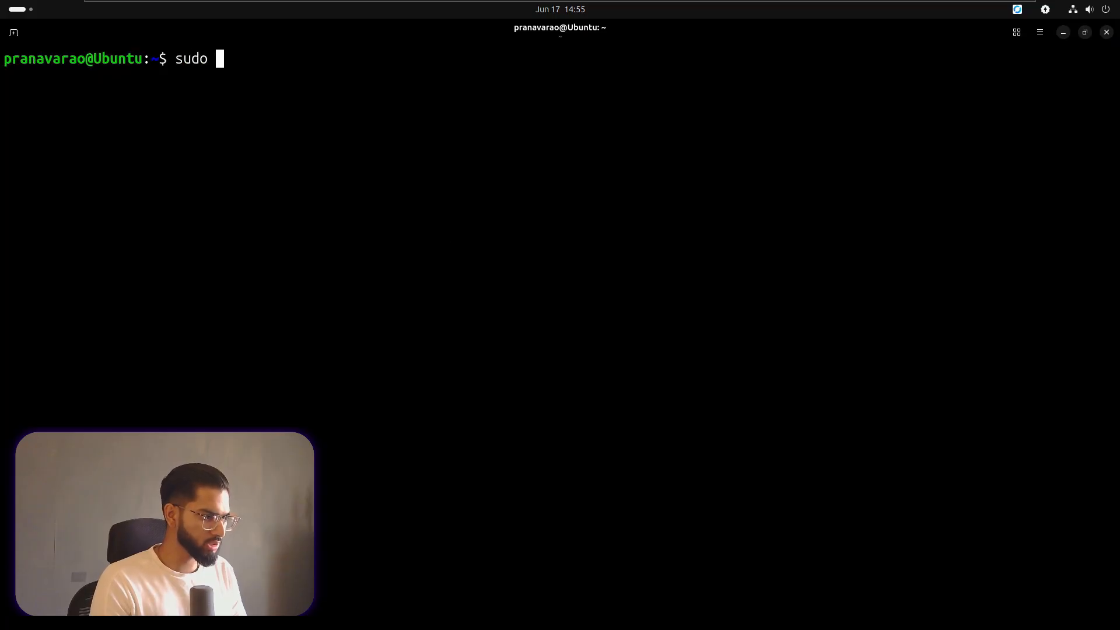
{"action": "type", "text": "update"}
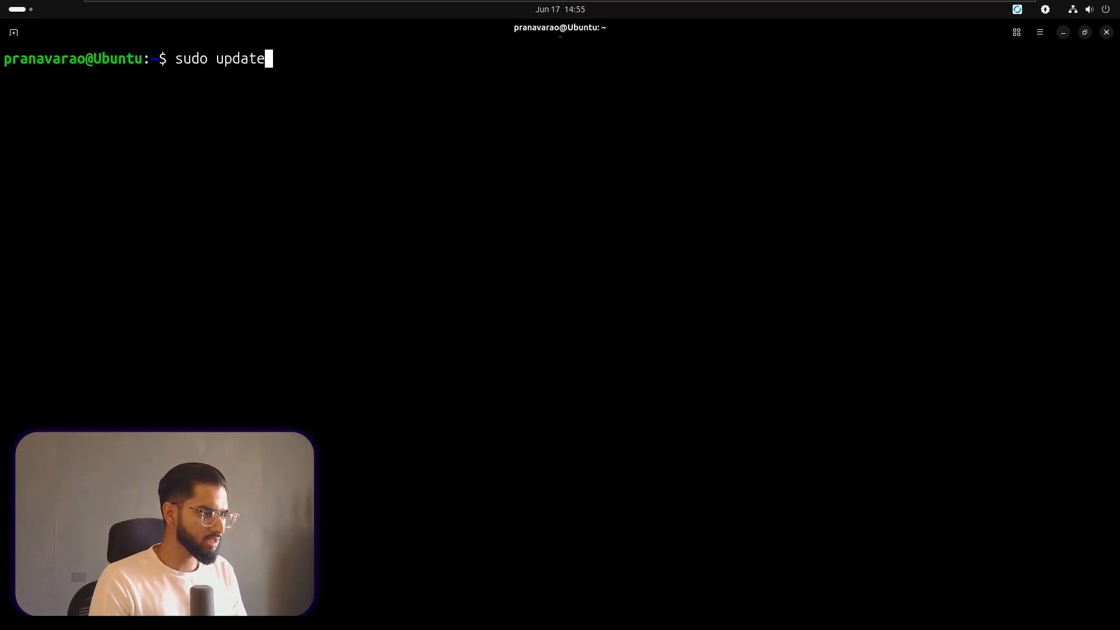
{"action": "key", "text": "BackSpace"}
{"action": "key", "text": "BackSpace"}
{"action": "key", "text": "BackSpace"}
{"action": "key", "text": "BackSpace"}
{"action": "key", "text": "BackSpace"}
{"action": "key", "text": "BackSpace"}
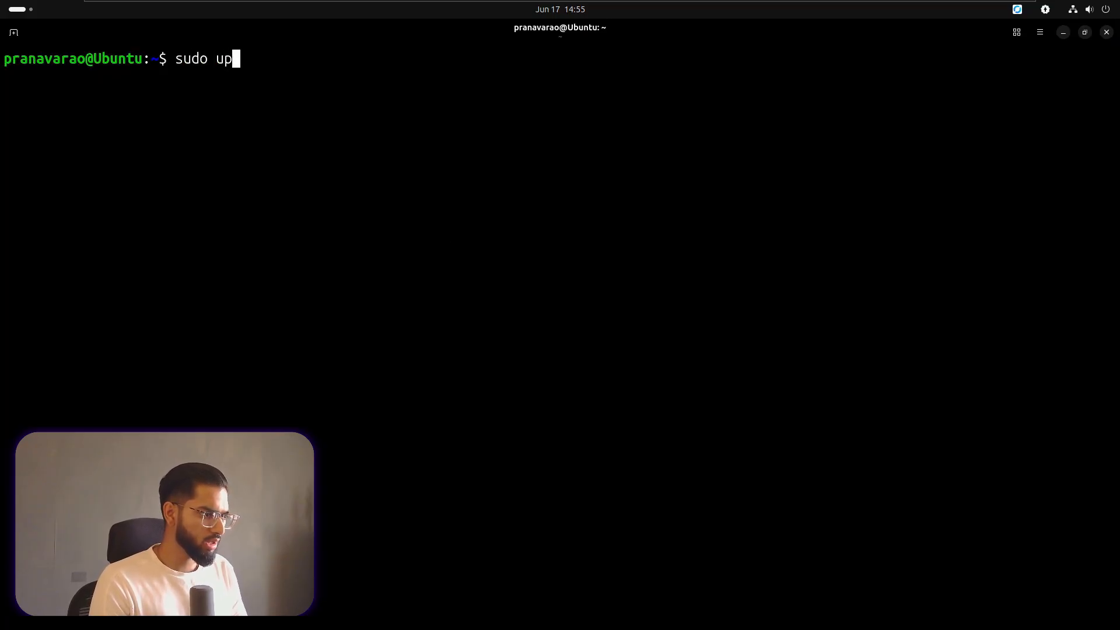
{"action": "type", "text": "apt update"}
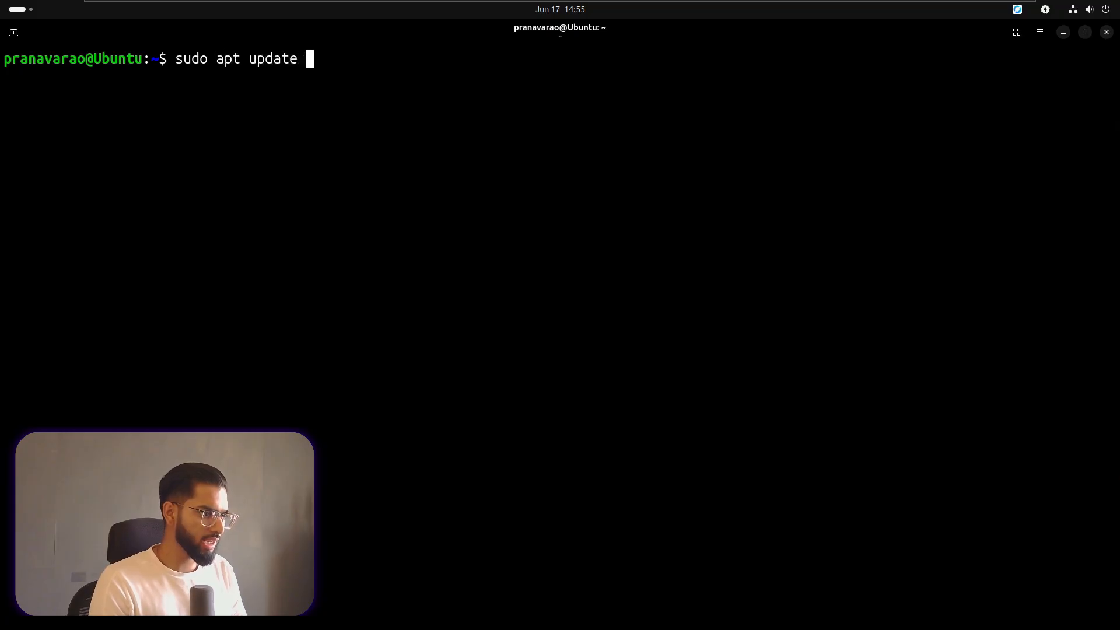
{"action": "key", "text": "Return"}
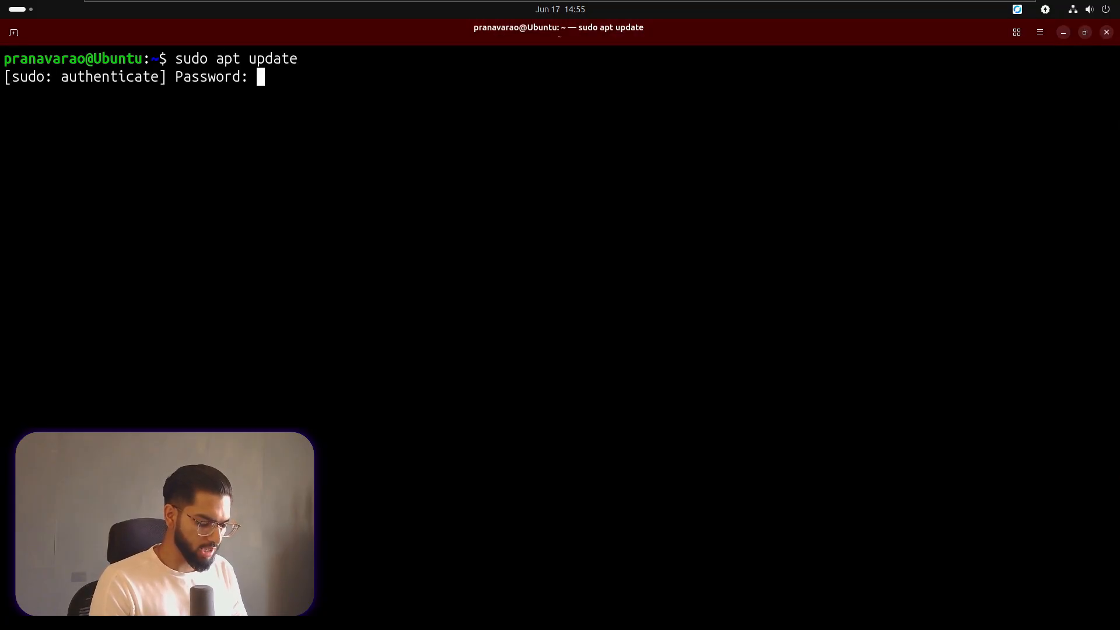
{"action": "key", "text": "Return"}
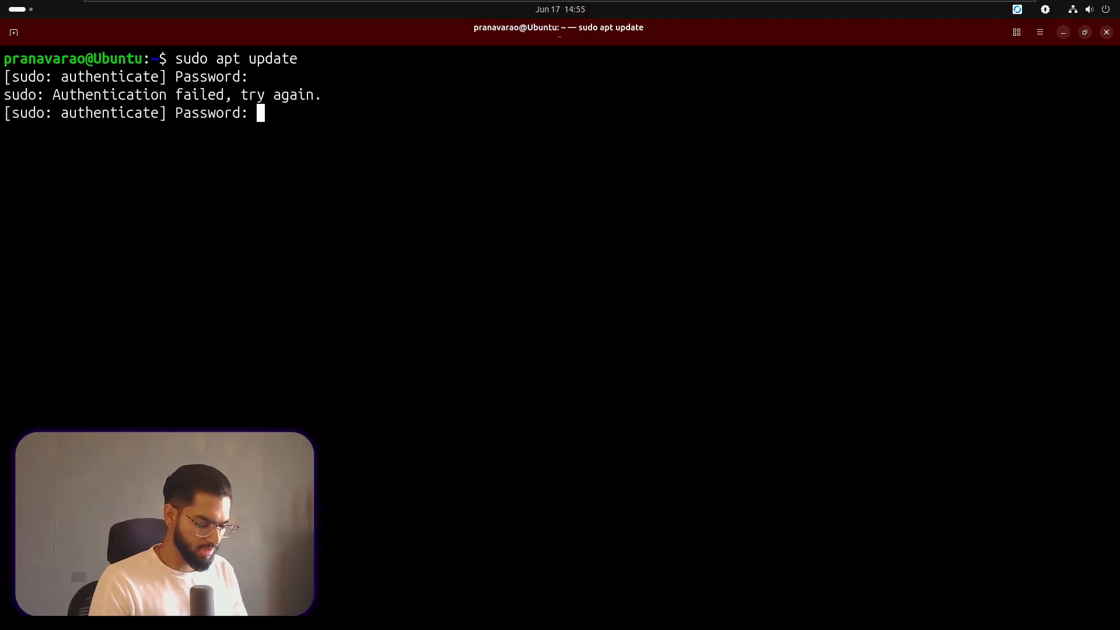
{"action": "key", "text": "Return"}
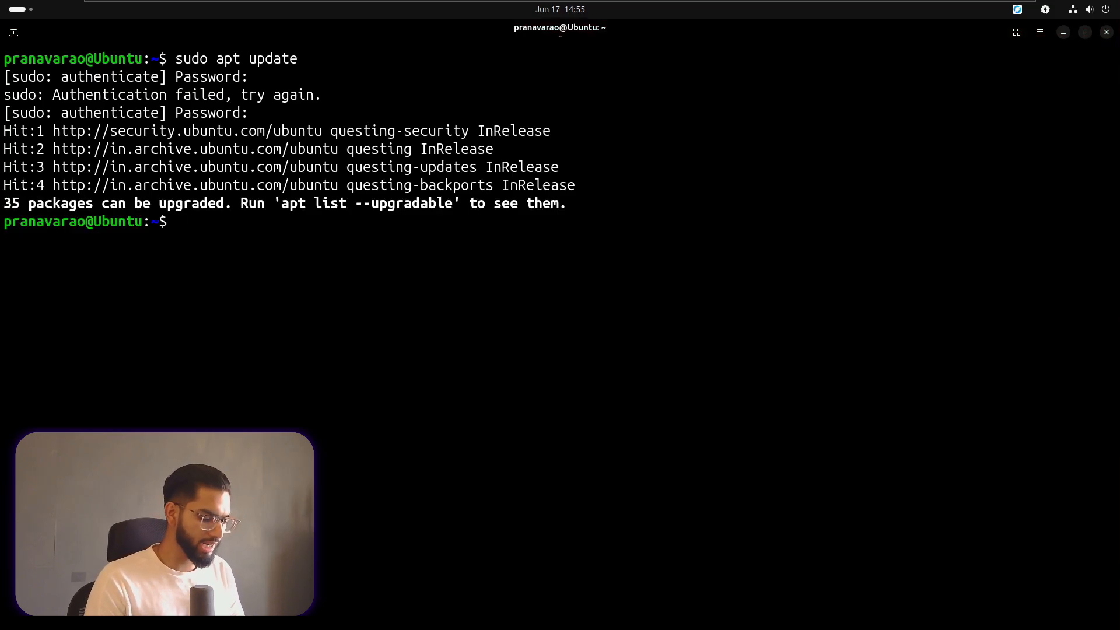
- Run the copied "sudo add-apt-repository ppa:gns3/ppa" command and confirm adding the GNS3 repository
{"action": "key", "text": "ctrl+shift+v"}
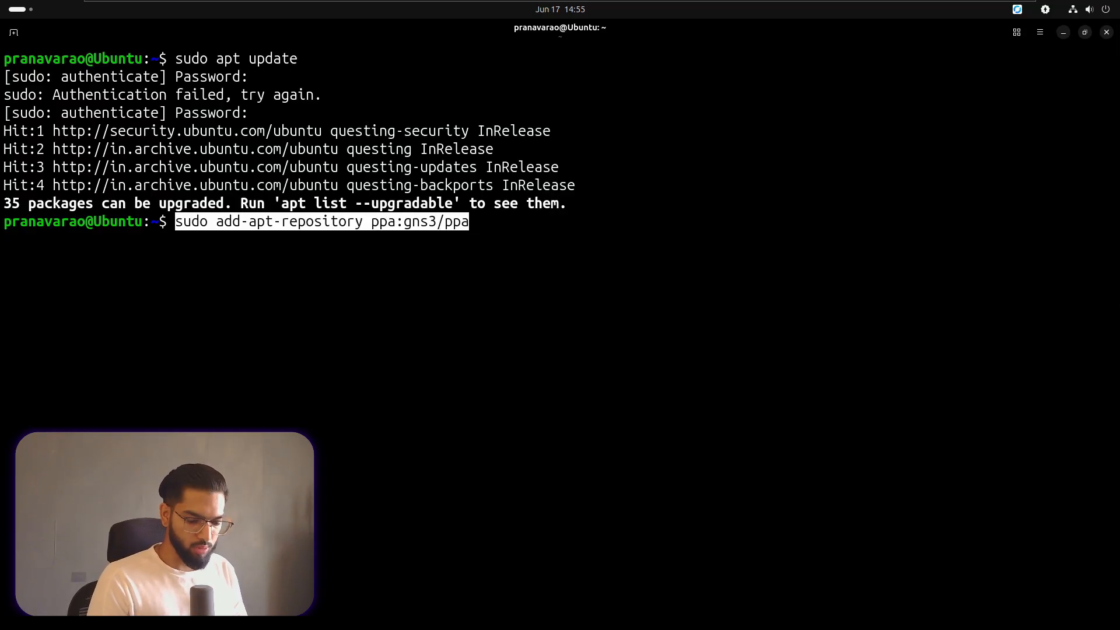
{"action": "key", "text": "Return"}
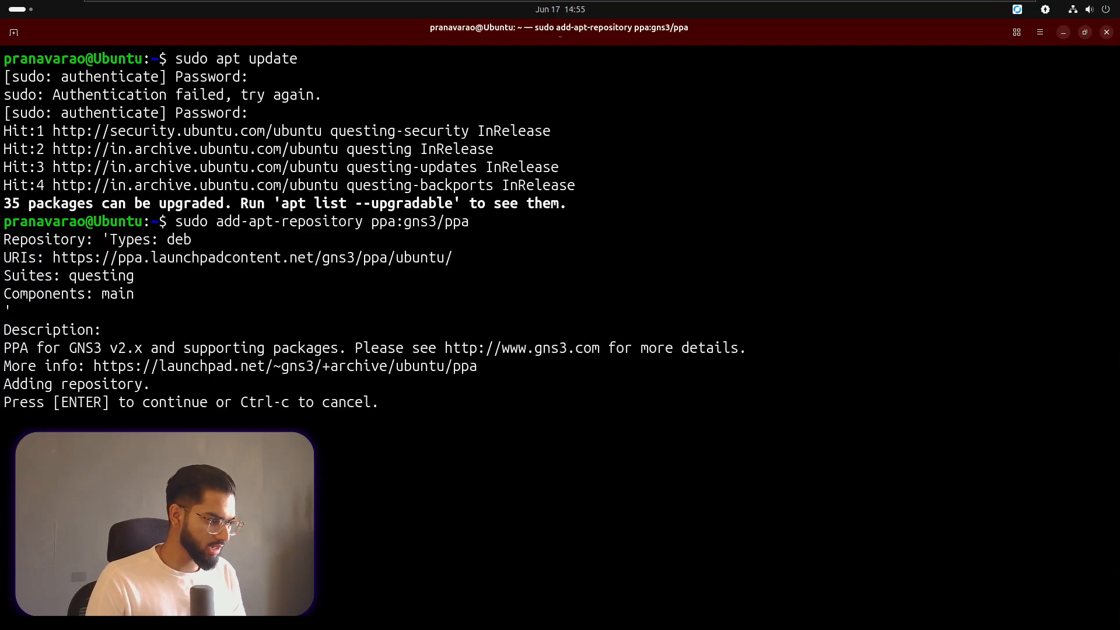
{"action": "key", "text": "Return"}
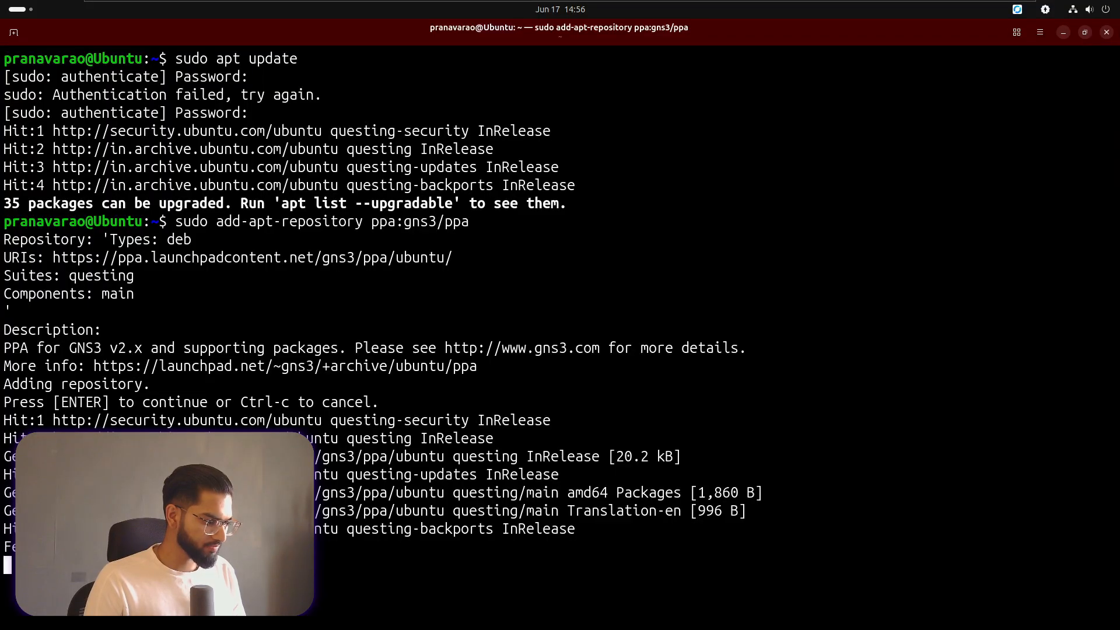
- Switch to the install guide in the browser and copy the command "sudo apt install gns3-gui gns3-server"
{"action": "key", "text": "alt+Tab"}
{"action": "left_click", "coordinate": [377, 209]}
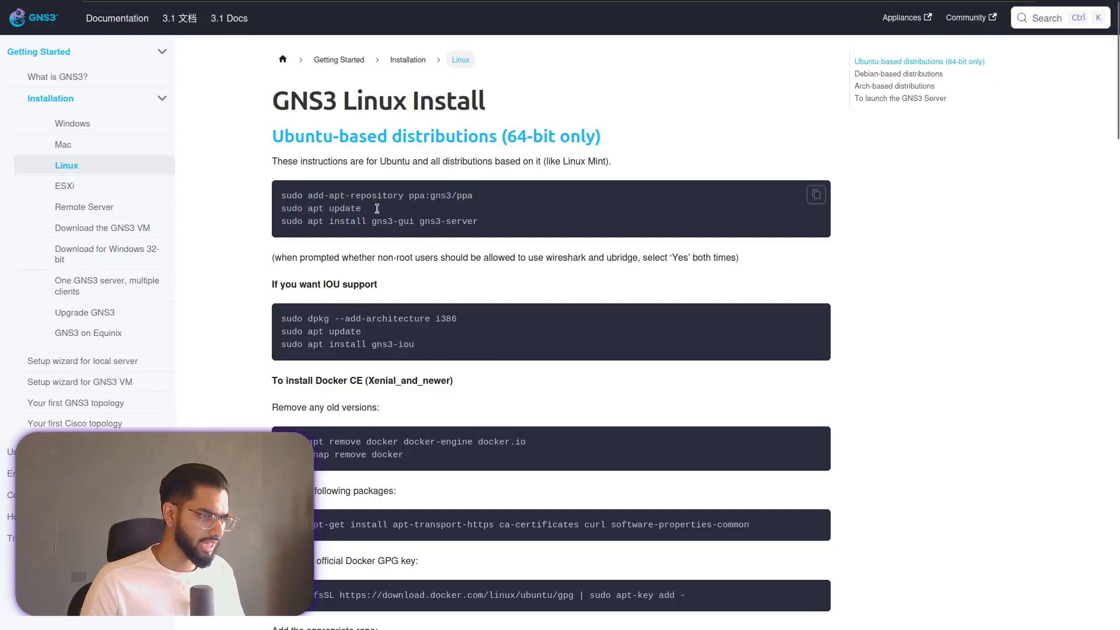
{"action": "left_click_drag", "start_coordinate": [377, 209], "coordinate": [490, 229]}
{"action": "key", "text": "ctrl+c"}
{"action": "left_click", "coordinate": [361, 209]}
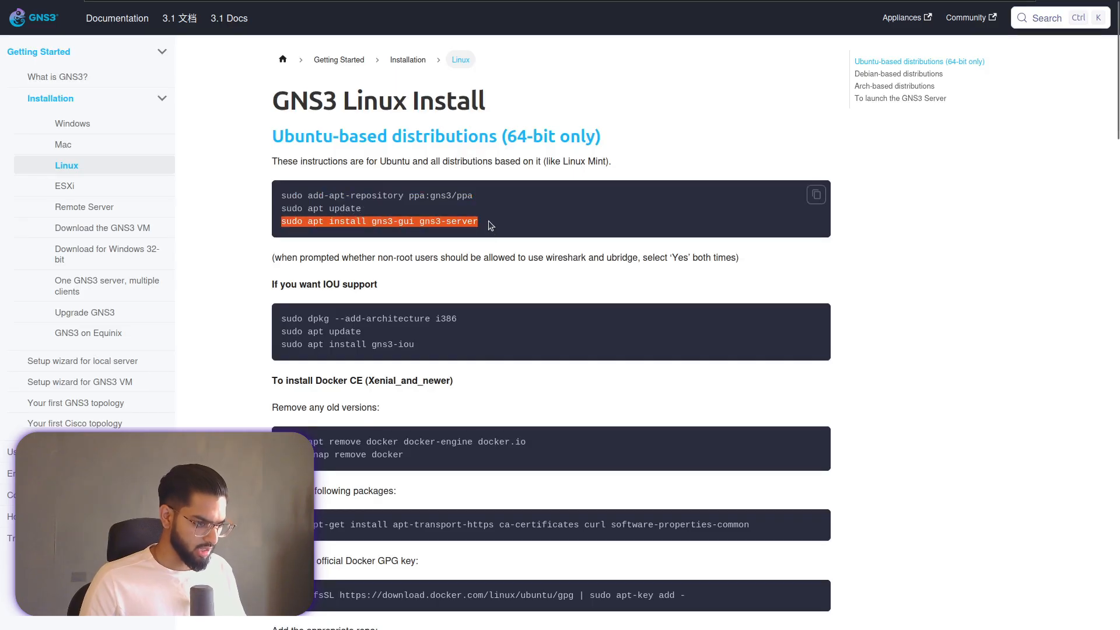
- Return to the terminal and refresh the package lists again with "sudo apt update"
{"action": "key", "text": "alt+Tab"}
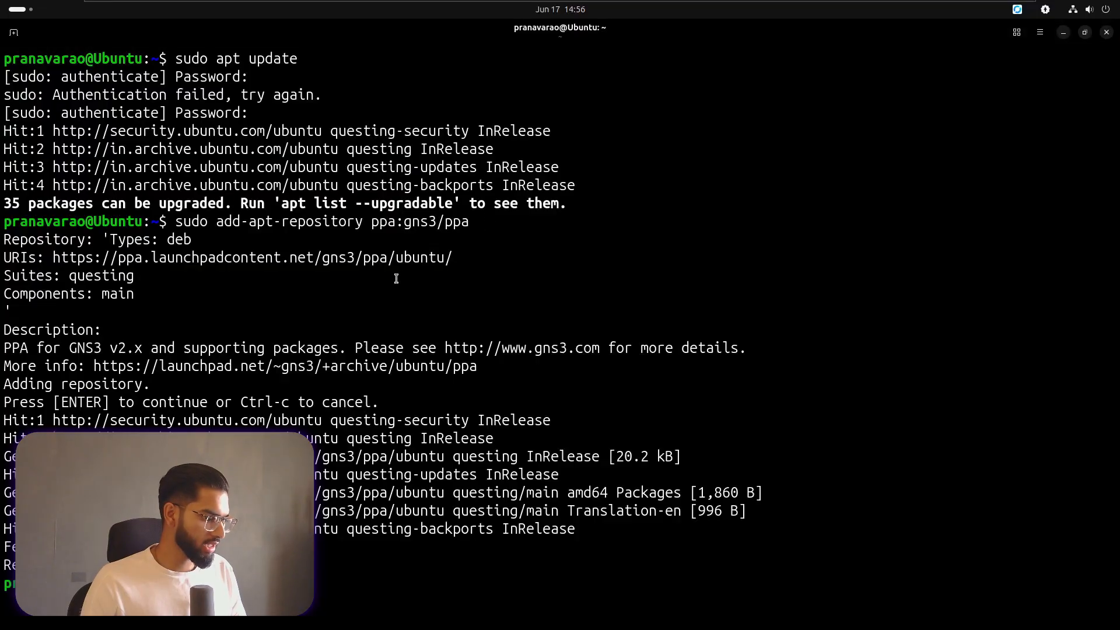
{"action": "type", "text": "sudo "}
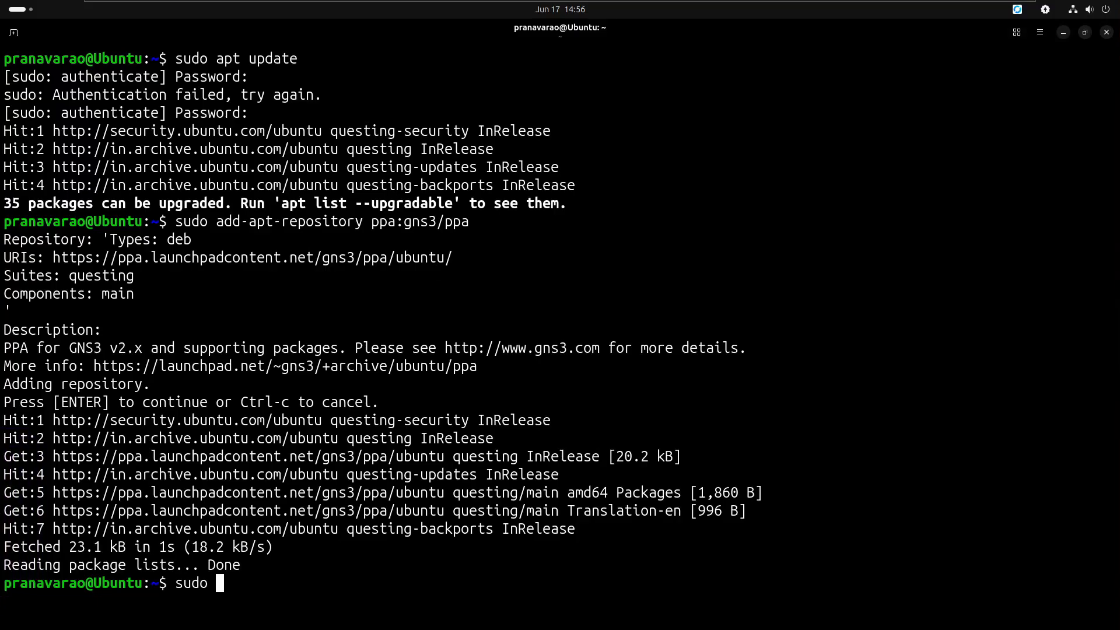
{"action": "type", "text": "apt update"}
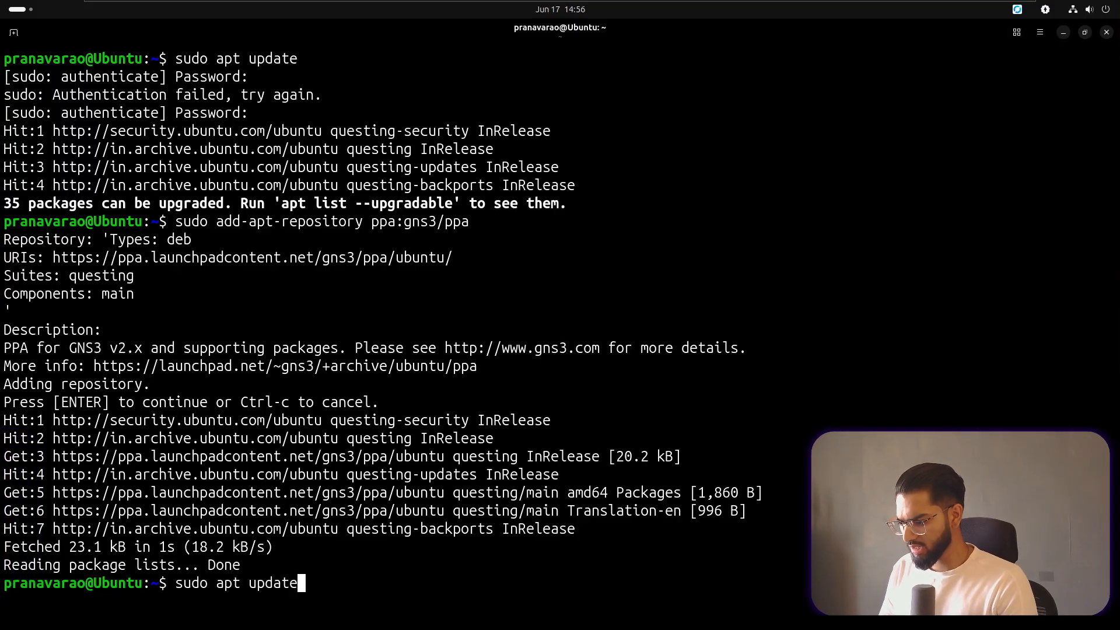
{"action": "key", "text": "Return"}
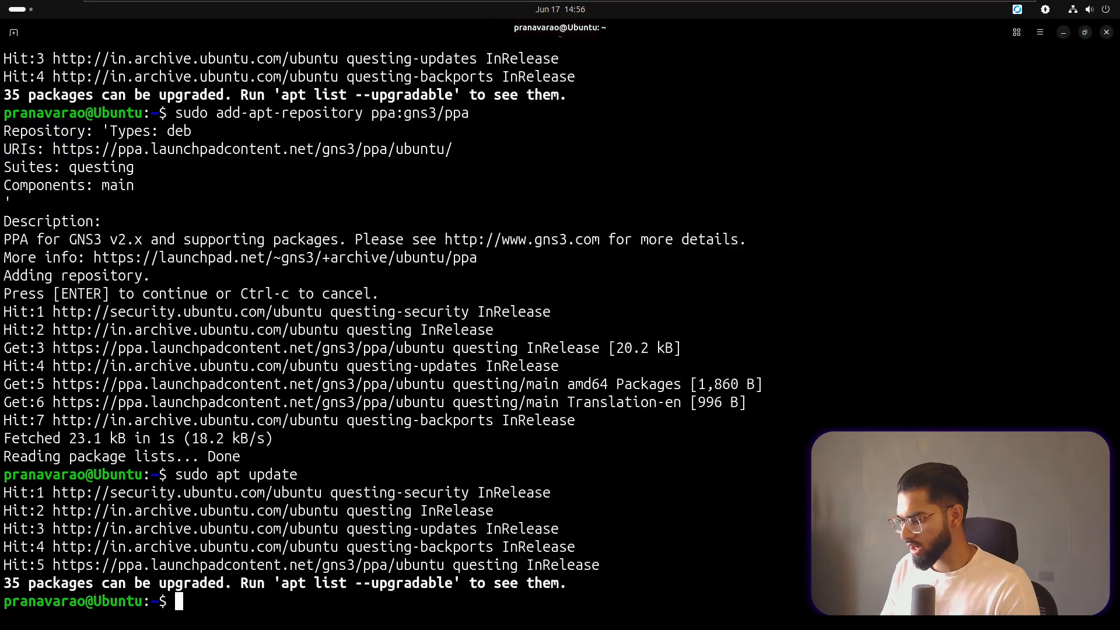
- Run the copied "sudo apt install gns3-gui gns3-server" command on a cleared screen and accept the installation with Y
{"action": "key", "text": "ctrl+shift+v"}
{"action": "key", "text": "ctrl+l"}
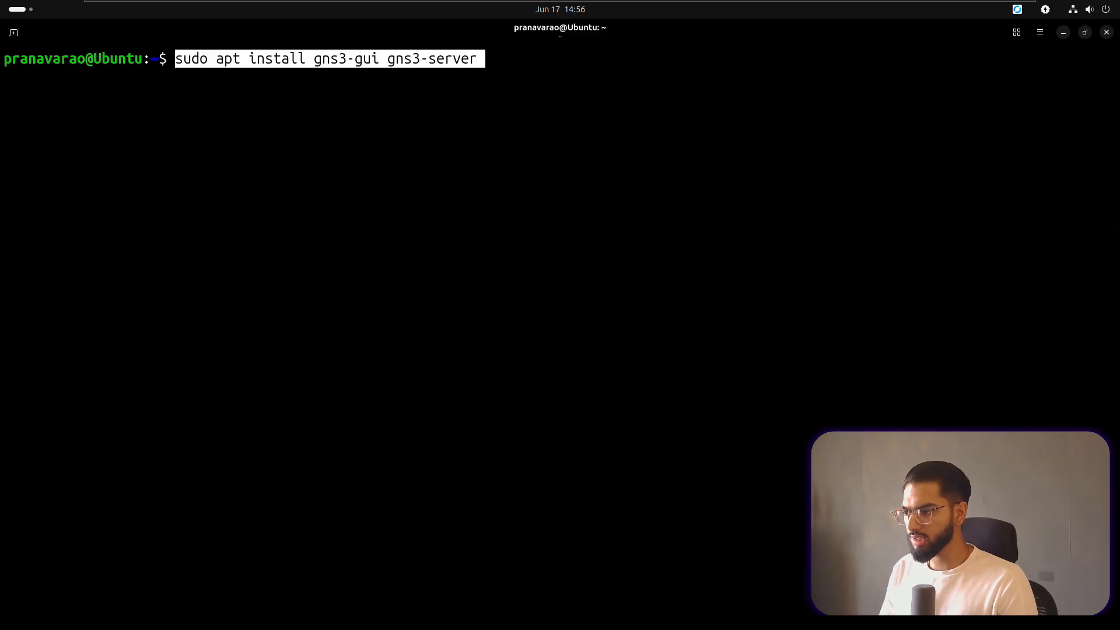
{"action": "key", "text": "Return"}
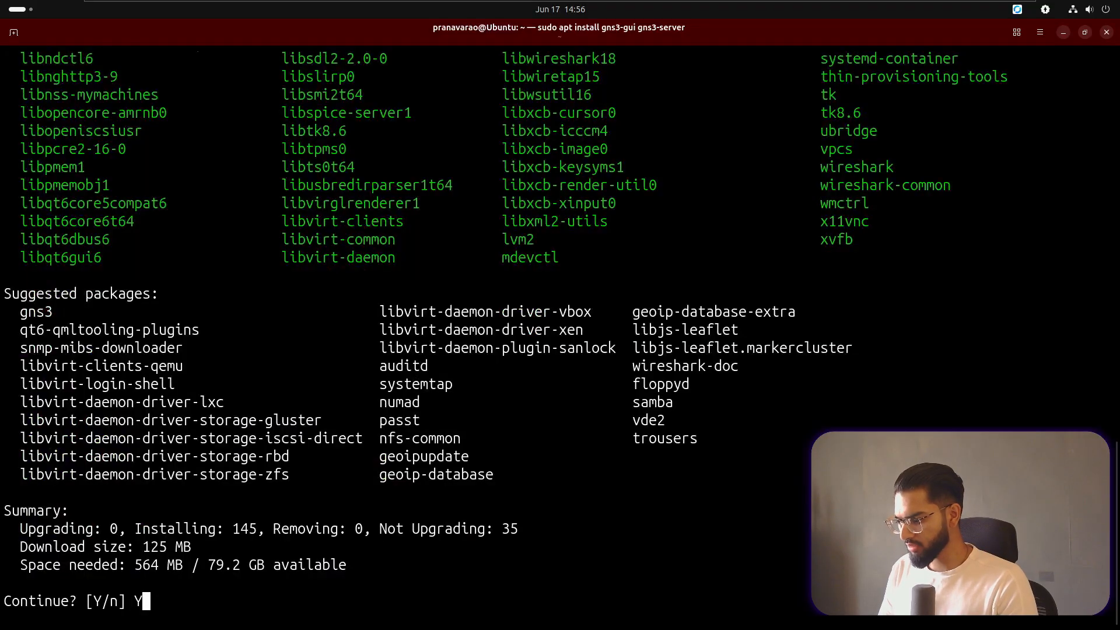
{"action": "type", "text": "Y"}
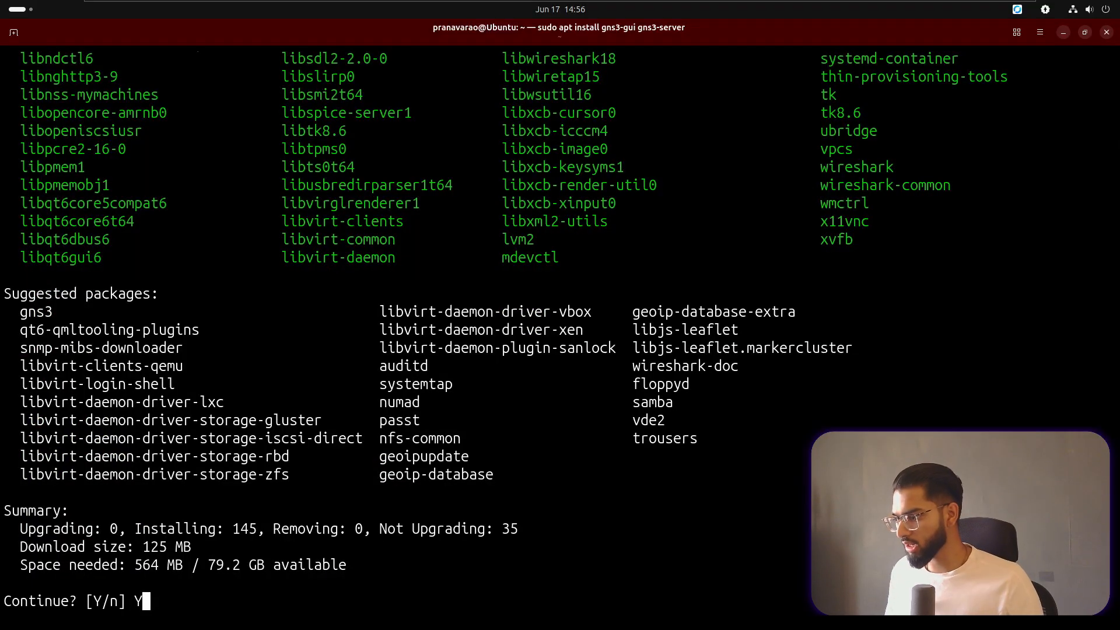
{"action": "scroll", "coordinate": [441, 273], "scroll_direction": "up", "scroll_amount": 3}
{"action": "scroll", "coordinate": [440, 273], "scroll_direction": "down", "scroll_amount": 3}
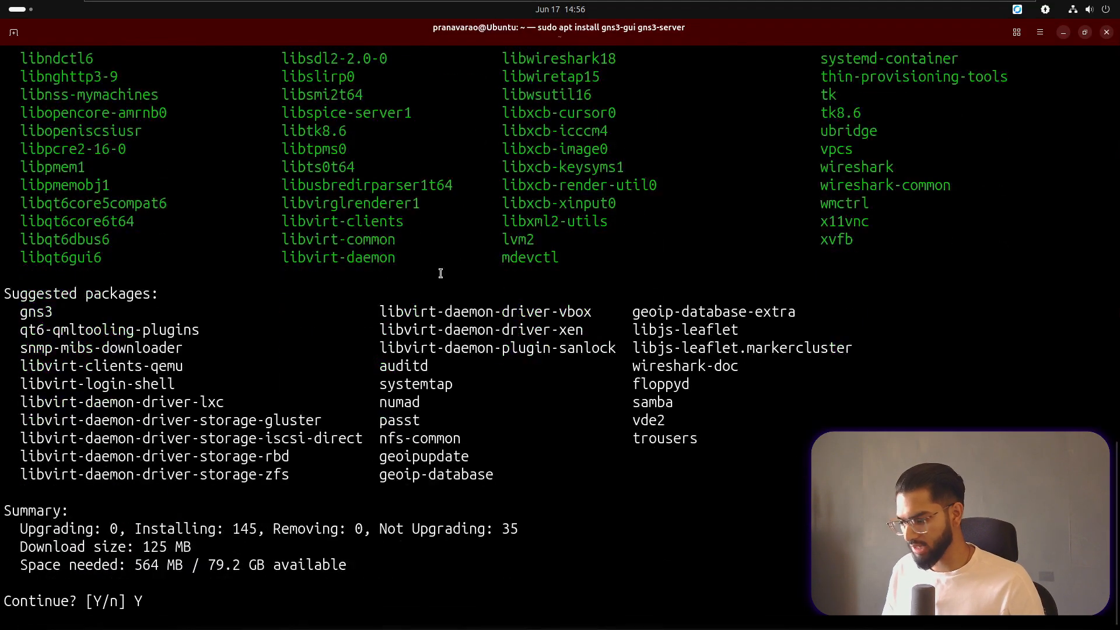
{"action": "key", "text": "Return"}
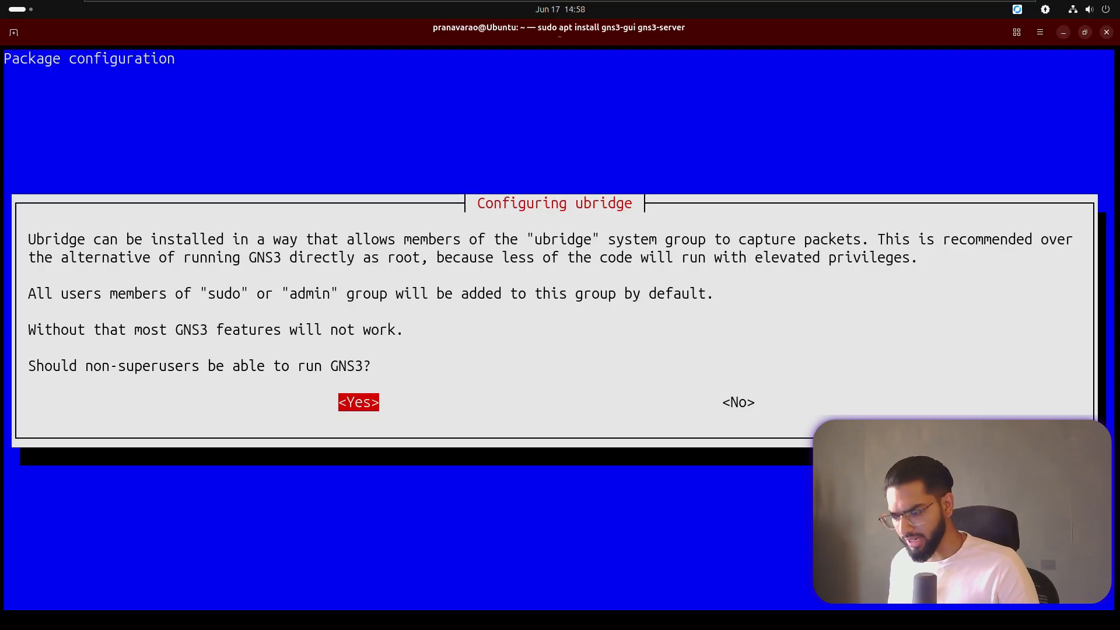
- Answer Yes to letting non-superusers run GNS3 through ubridge and capture packets with Wireshark
{"action": "key", "text": "Return"}
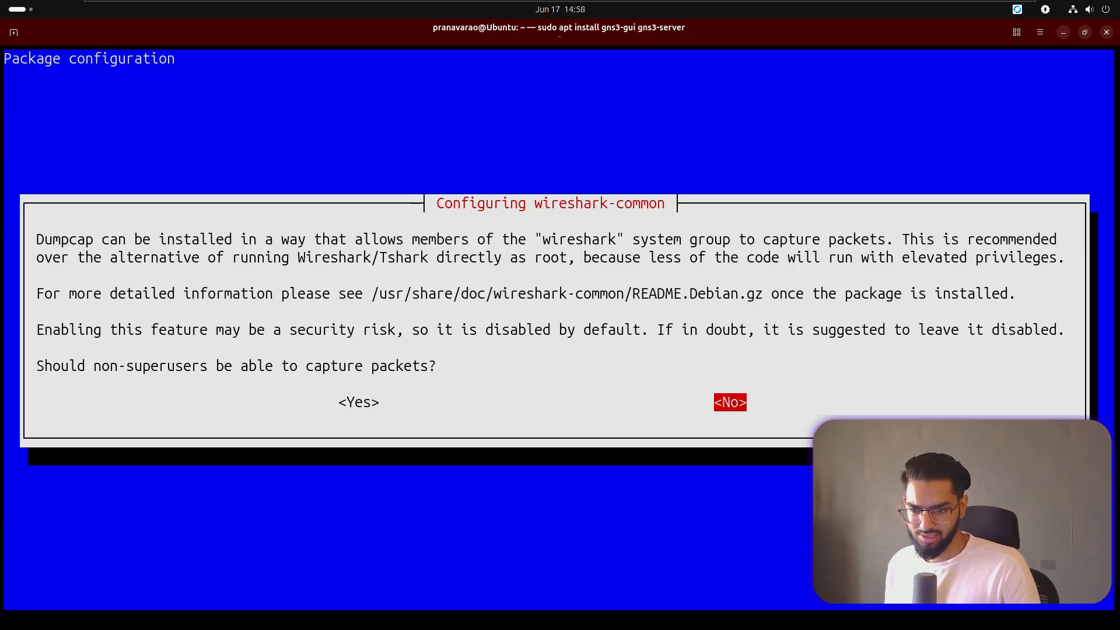
{"action": "key", "text": "Left"}
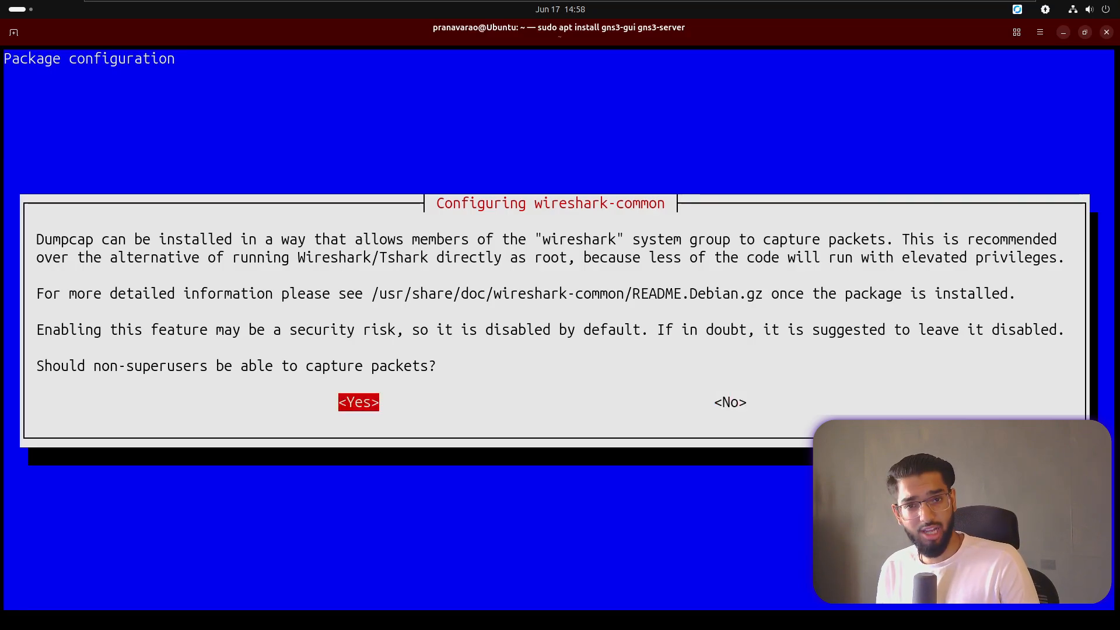
{"action": "key", "text": "Return"}
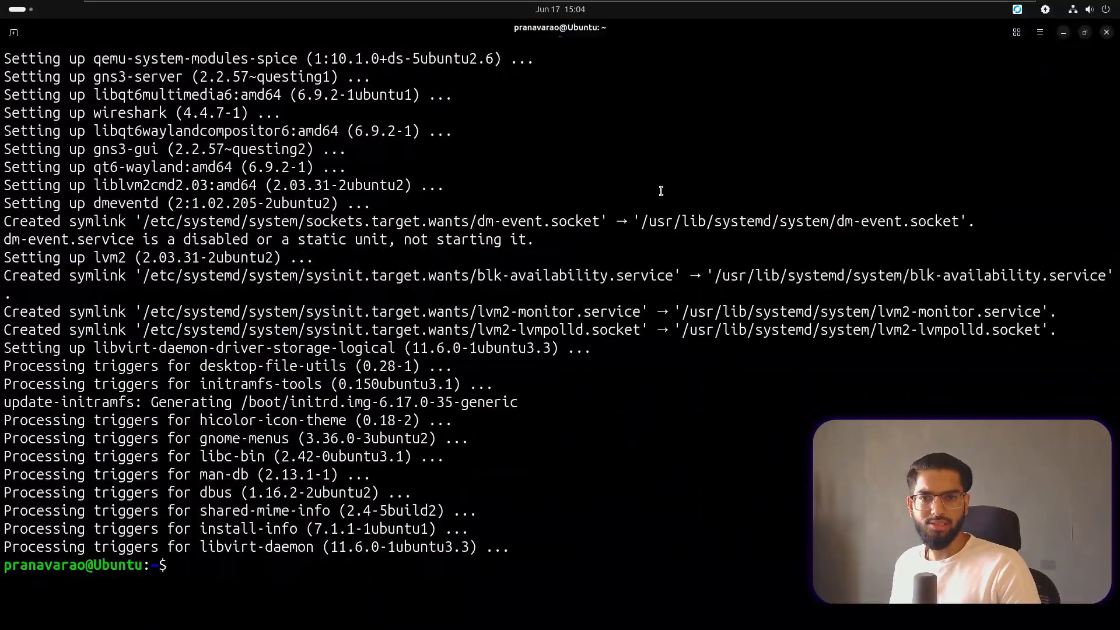
- Copy "sudo dpkg --add-architecture i386" from the install guide in the browser and run it in the terminal
{"action": "key", "text": "alt+Tab"}
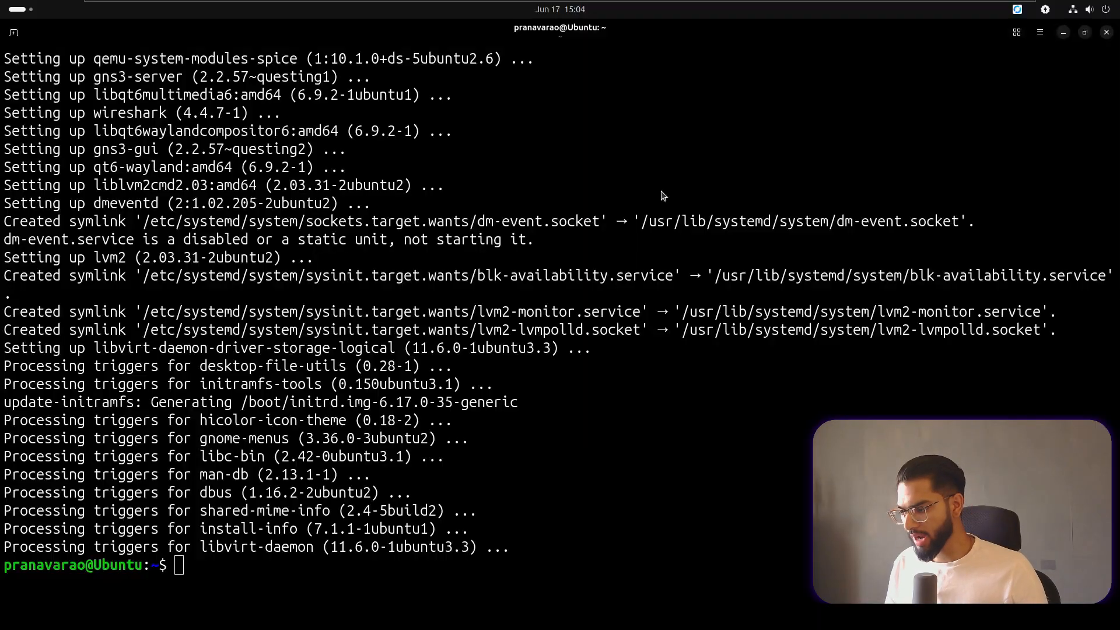
{"action": "triple_click", "coordinate": [348, 315]}
{"action": "key", "text": "ctrl+c"}
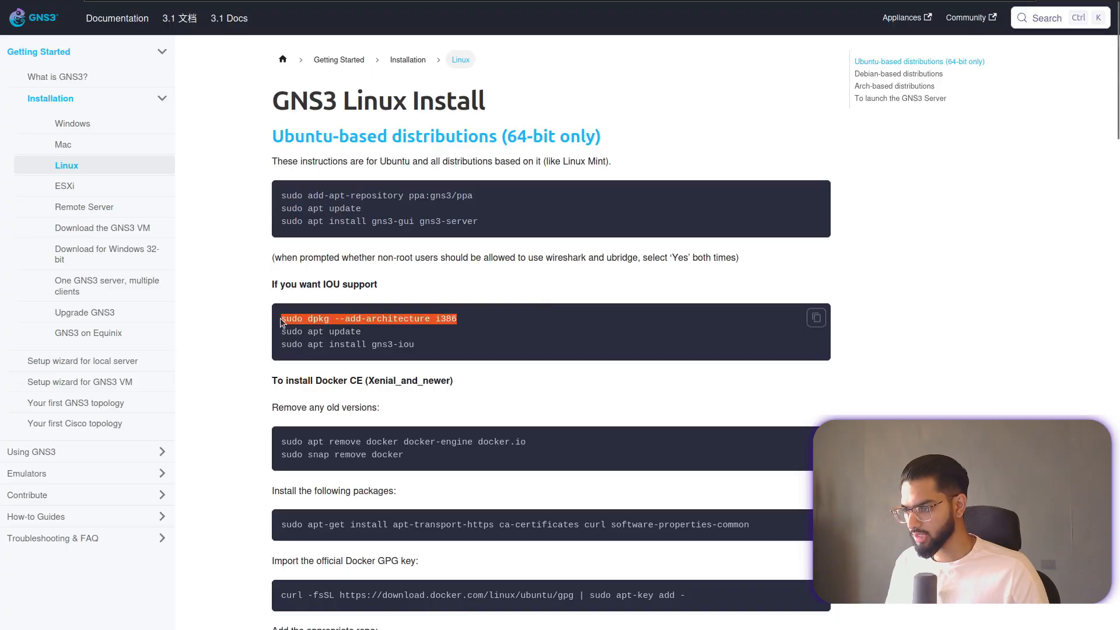
{"action": "key", "text": "alt+Tab"}
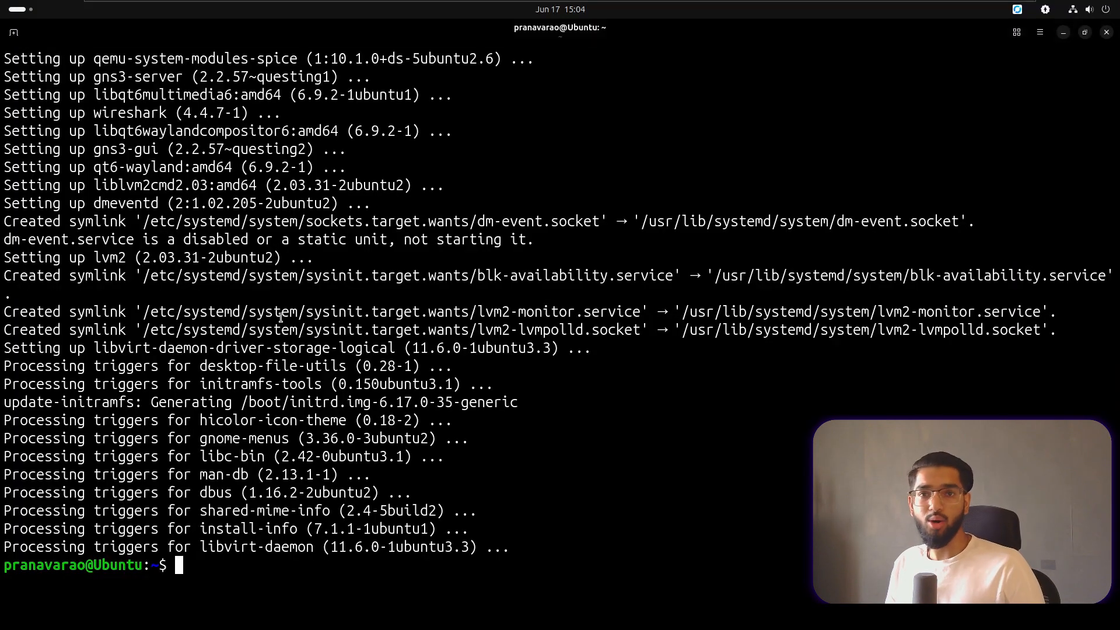
{"action": "key", "text": "ctrl+shift+v"}
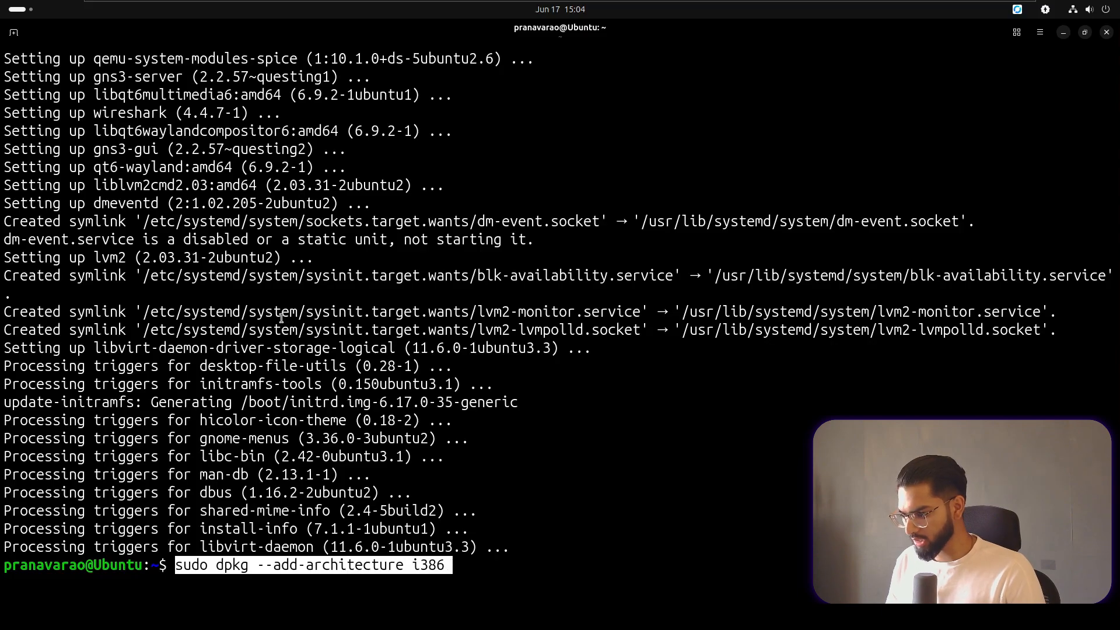
{"action": "key", "text": "Return"}
- Check the next IOU command in the browser guide, then run "sudo apt update" in the terminal
{"action": "key", "text": "alt+Tab"}
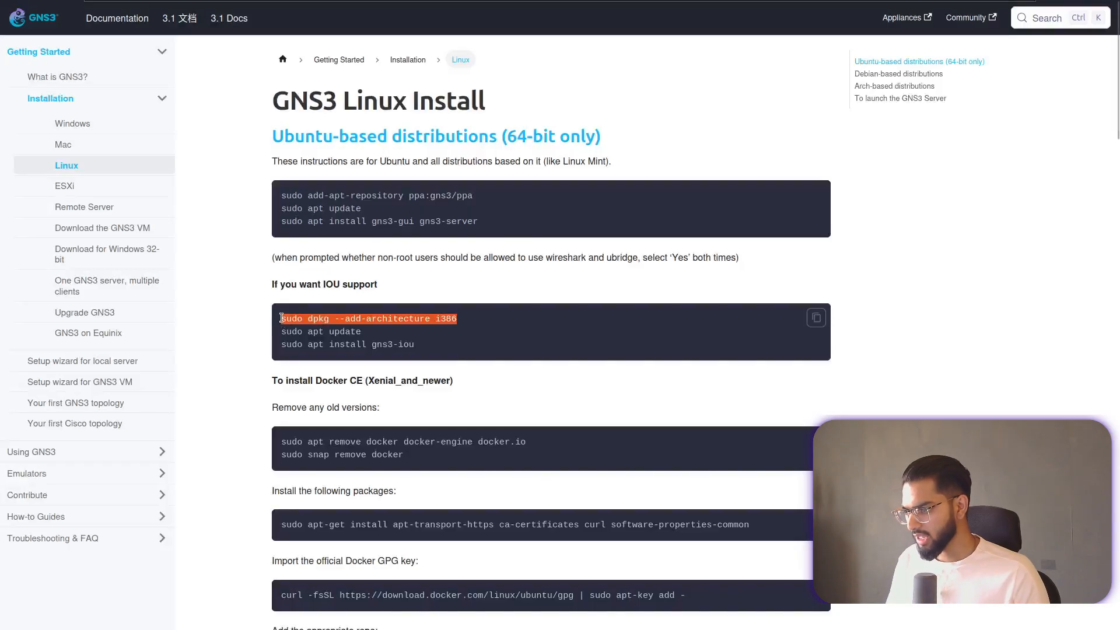
{"action": "left_click_drag", "start_coordinate": [279, 331], "coordinate": [366, 331]}
{"action": "key", "text": "alt+Tab"}
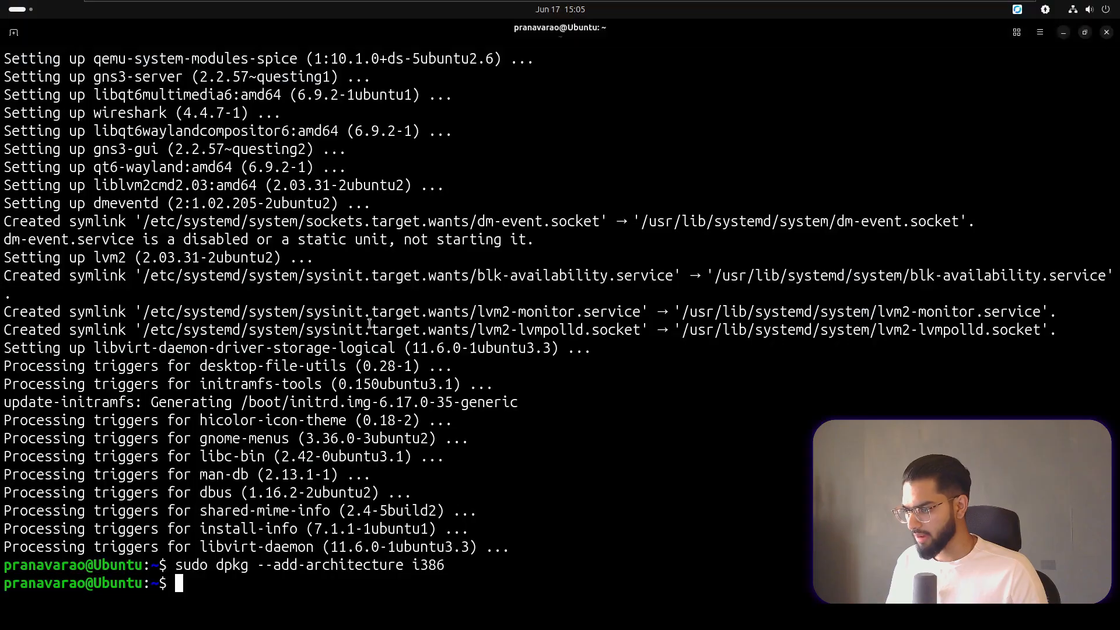
{"action": "type", "text": "sudo apt update"}
{"action": "key", "text": "Return"}
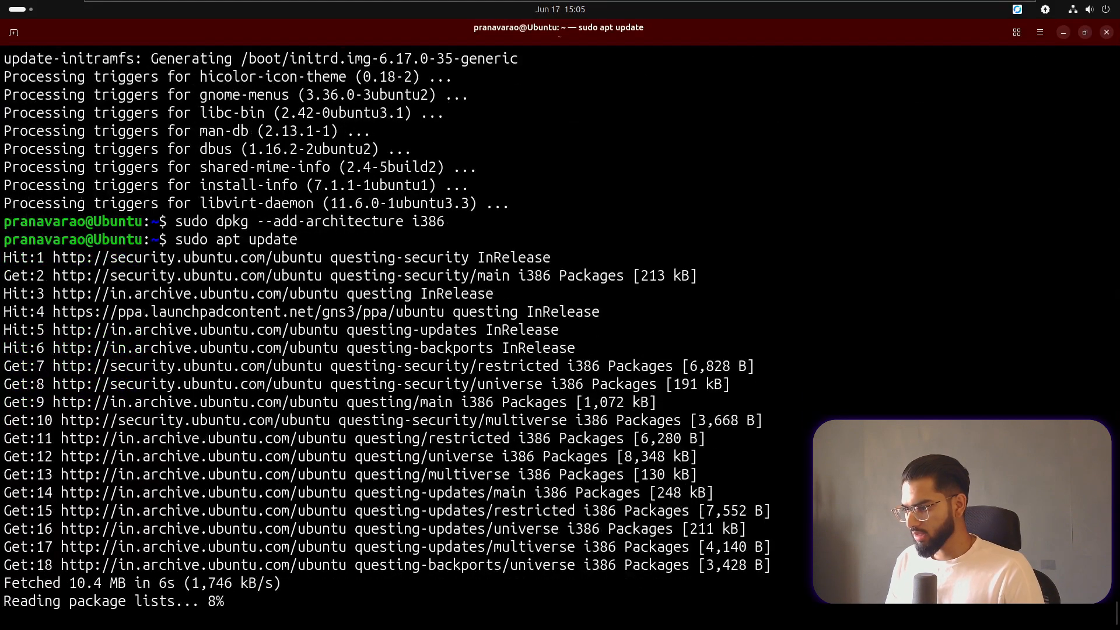
- Copy "sudo apt install gns3-iou" from the browser guide, run it in the terminal and accept the installation with Y
{"action": "key", "text": "alt+Tab"}
{"action": "left_click_drag", "start_coordinate": [430, 348], "coordinate": [277, 348]}
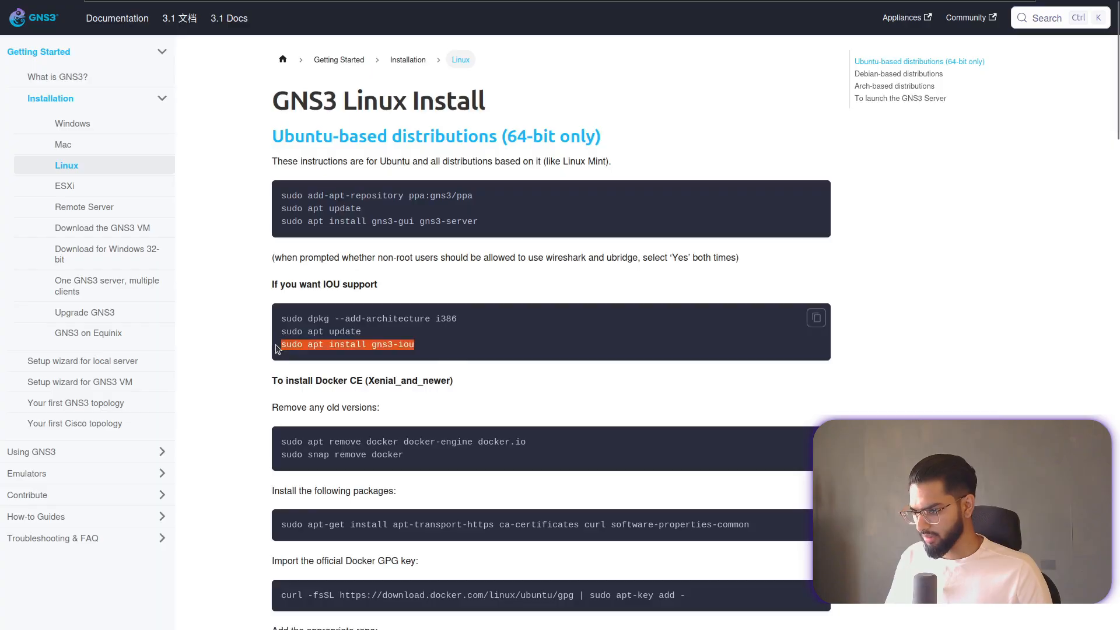
{"action": "key", "text": "ctrl+c"}
{"action": "key", "text": "alt+Tab"}
{"action": "key", "text": "ctrl+shift+v"}
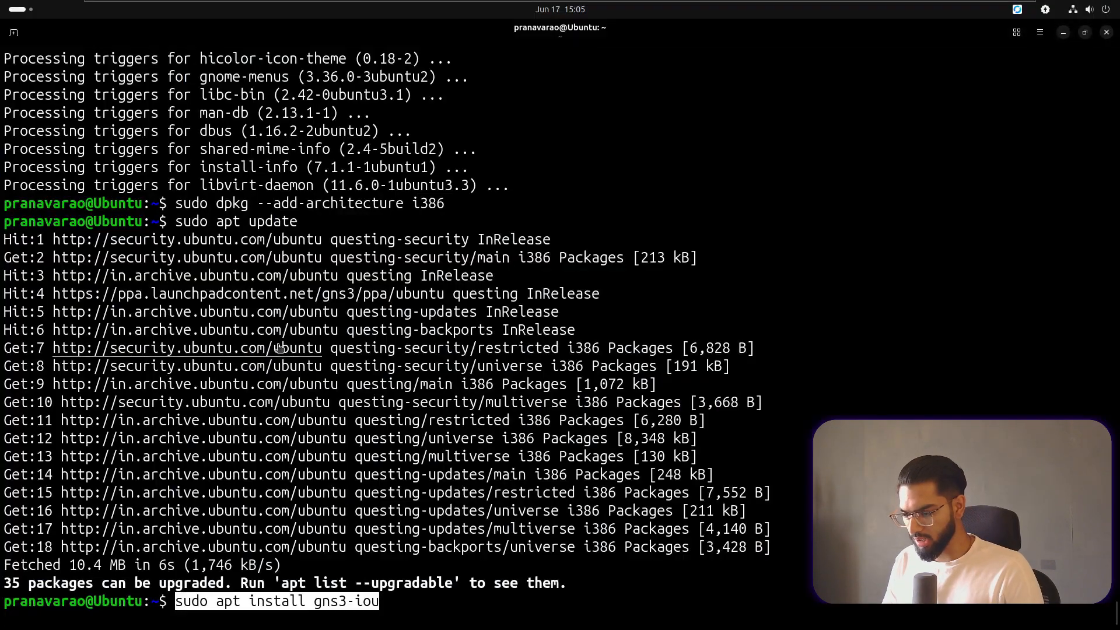
{"action": "key", "text": "Return"}
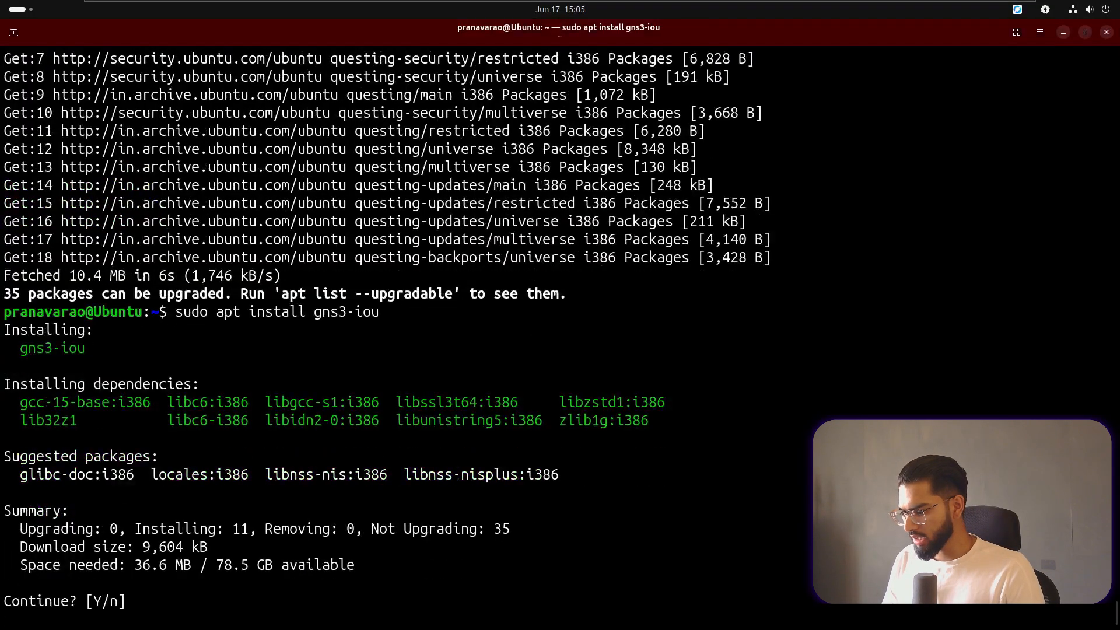
{"action": "type", "text": "Y"}
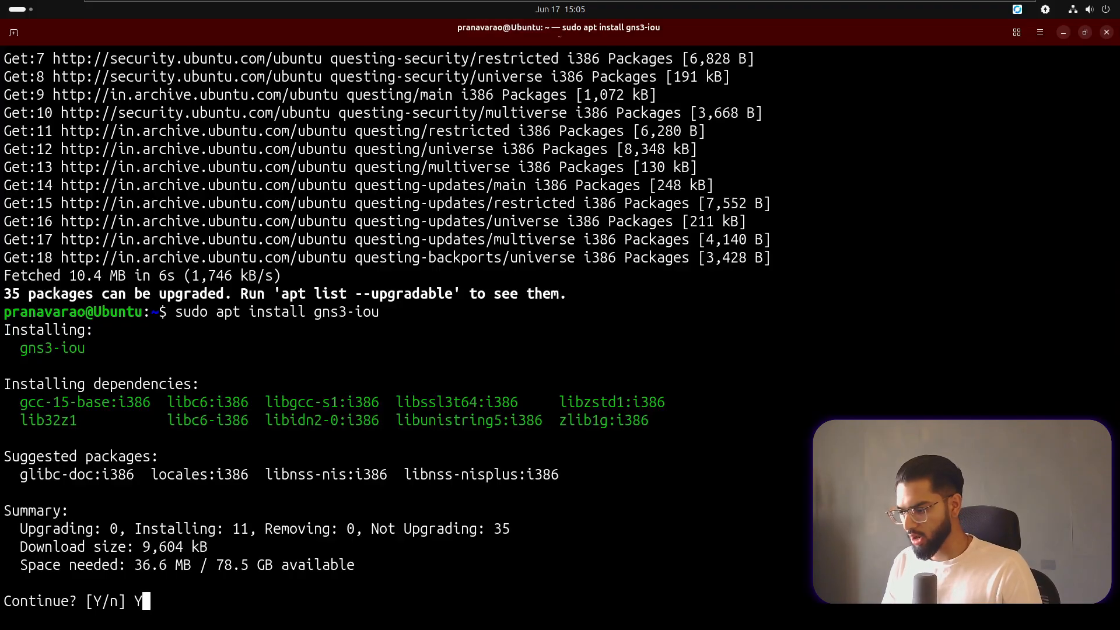
{"action": "key", "text": "Return"}
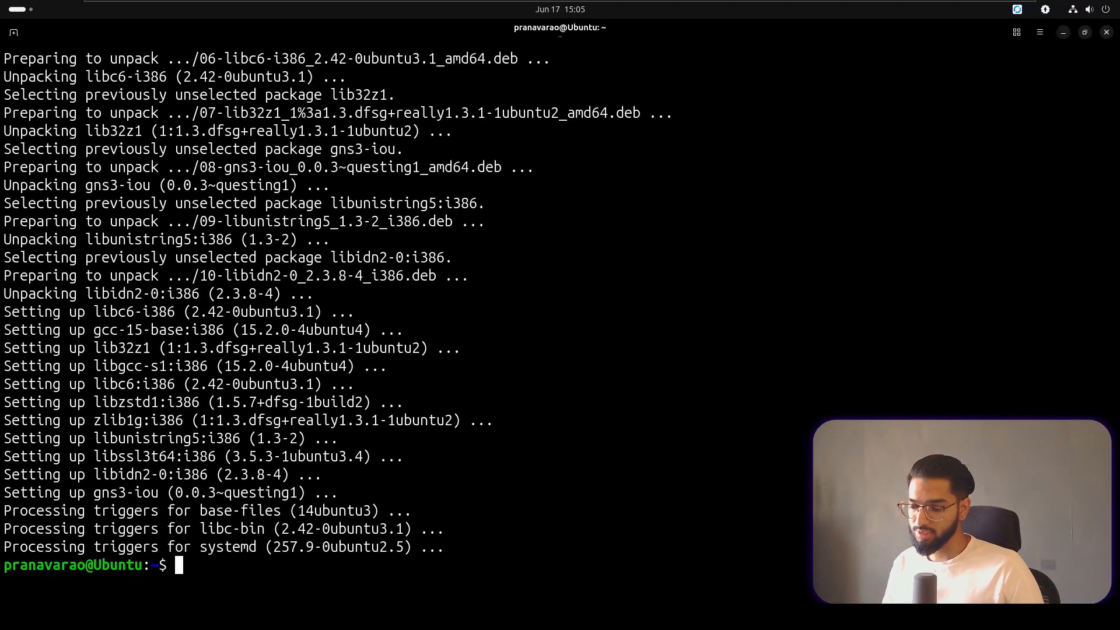
{"action": "left_click_drag", "start_coordinate": [415, 344], "coordinate": [279, 349]}
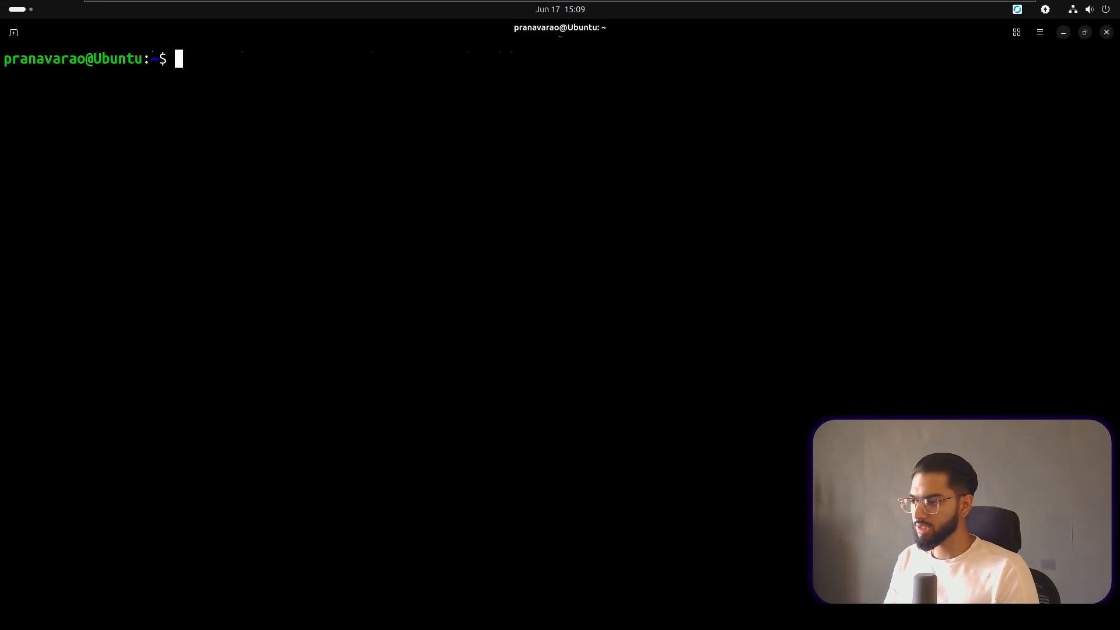
- Launch GNS3 from the terminal with "sudo gns3" and dismiss the warning about running as root
{"action": "type", "text": "sudo gns2"}
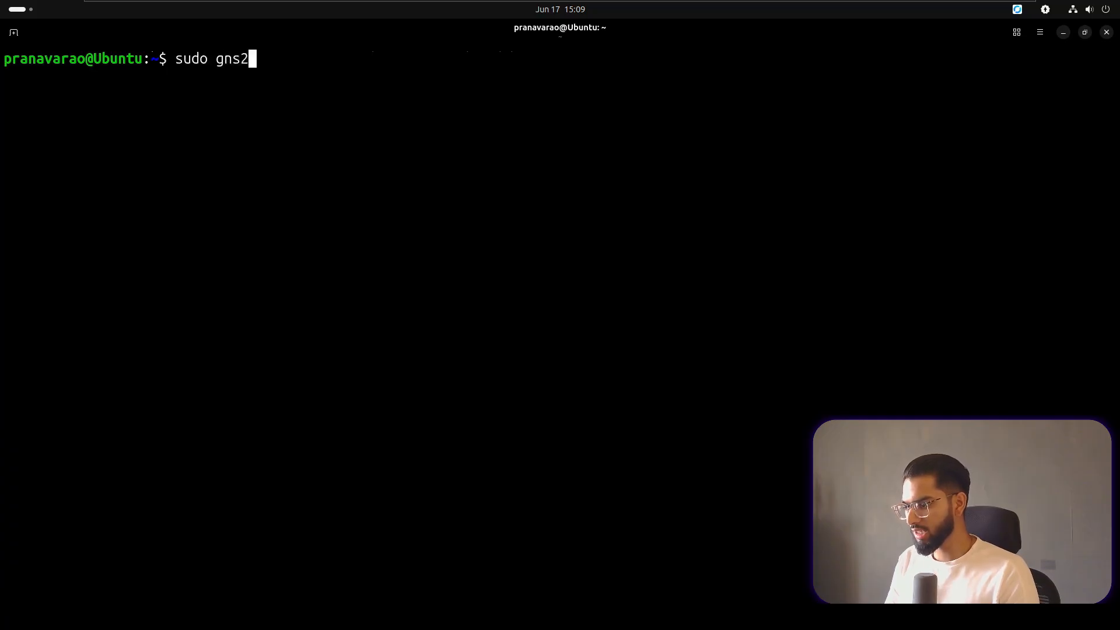
{"action": "key", "text": "BackSpace"}
{"action": "type", "text": "3"}
{"action": "key", "text": "Return"}
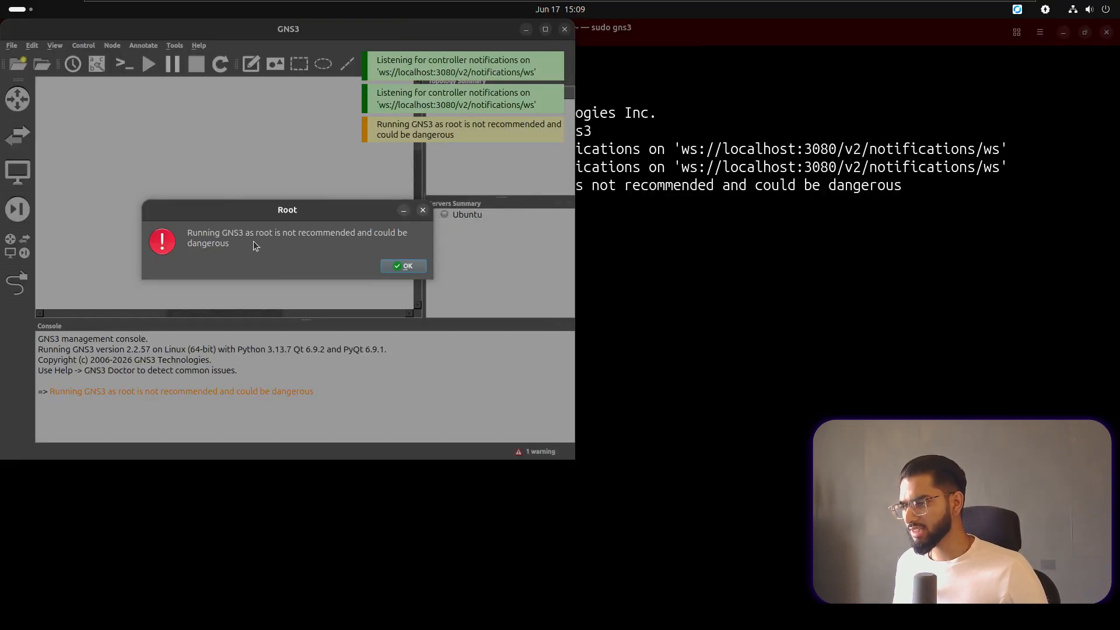
{"action": "left_click", "coordinate": [402, 267]}
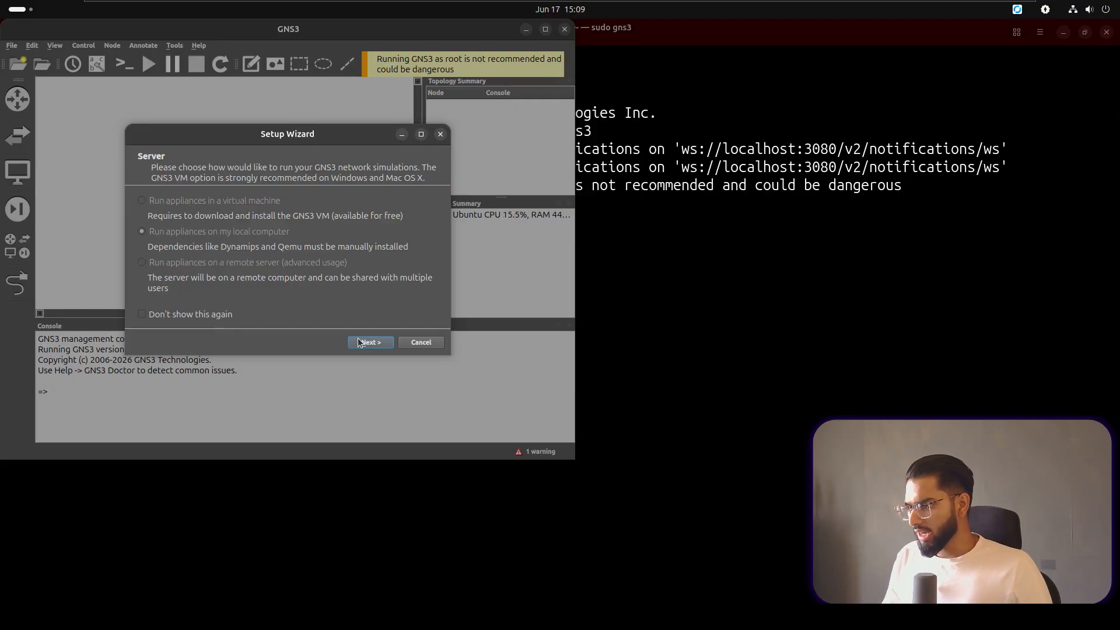
- Complete the Setup Wizard with appliances running on the local computer and the default local server settings, and decline the GNS3 update
{"action": "left_click_drag", "start_coordinate": [295, 135], "coordinate": [544, 177]}
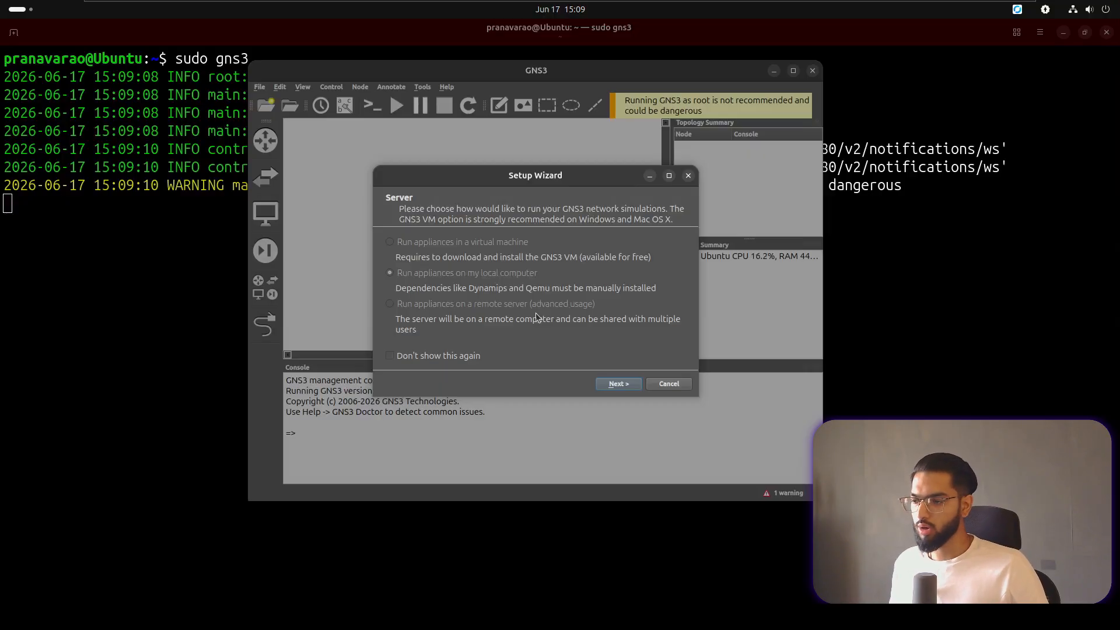
{"action": "left_click", "coordinate": [391, 243]}
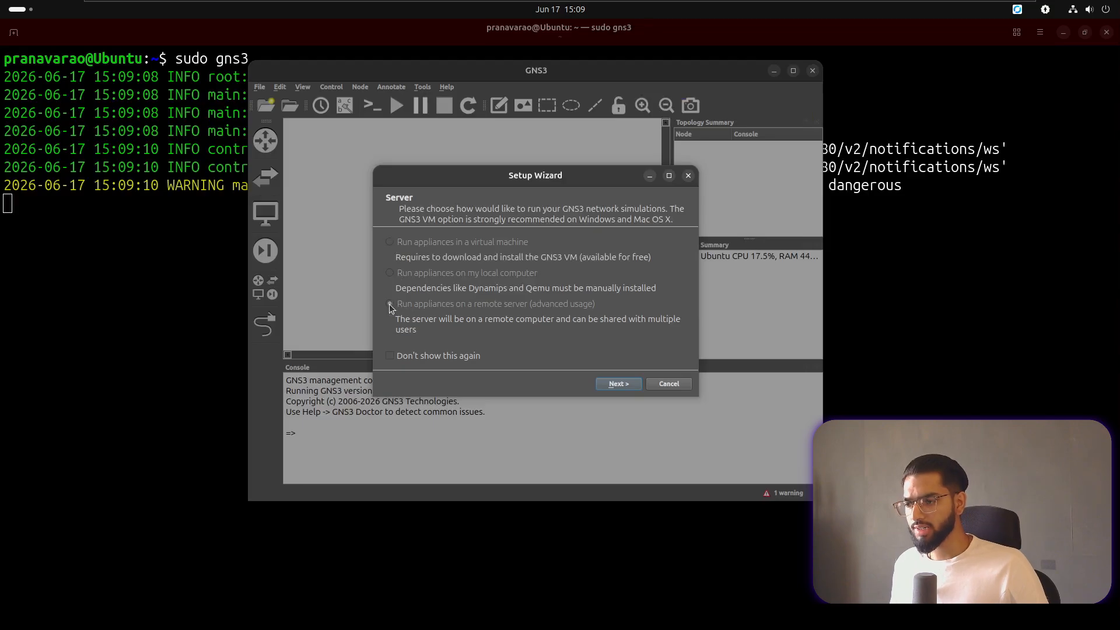
{"action": "left_click", "coordinate": [389, 274]}
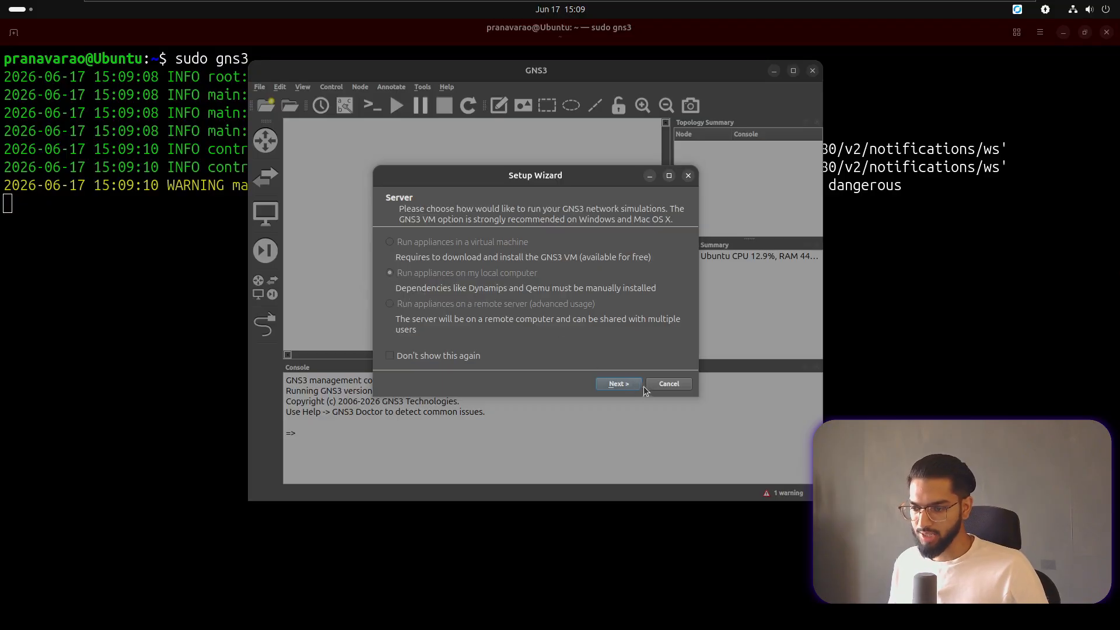
{"action": "left_click", "coordinate": [618, 384]}
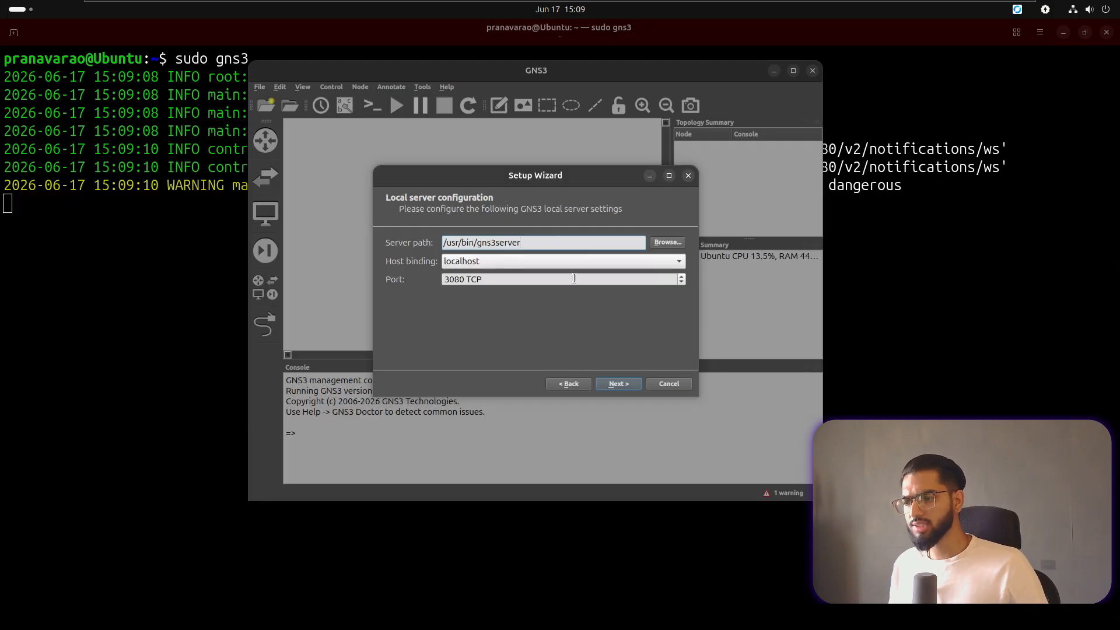
{"action": "left_click", "coordinate": [627, 387]}
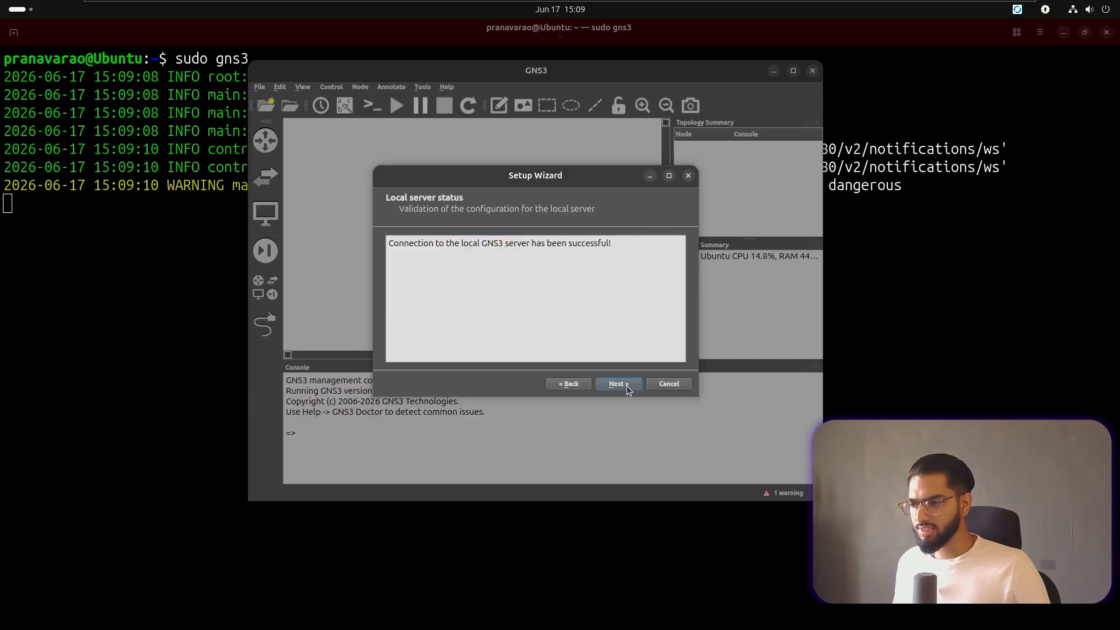
{"action": "left_click", "coordinate": [627, 388]}
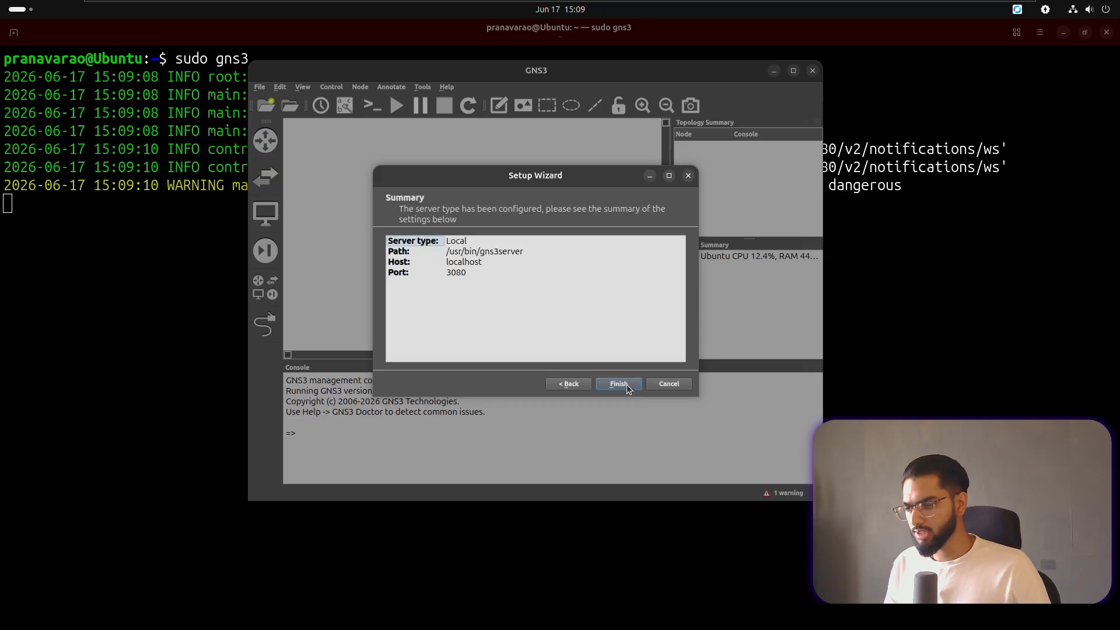
{"action": "left_click", "coordinate": [626, 383]}
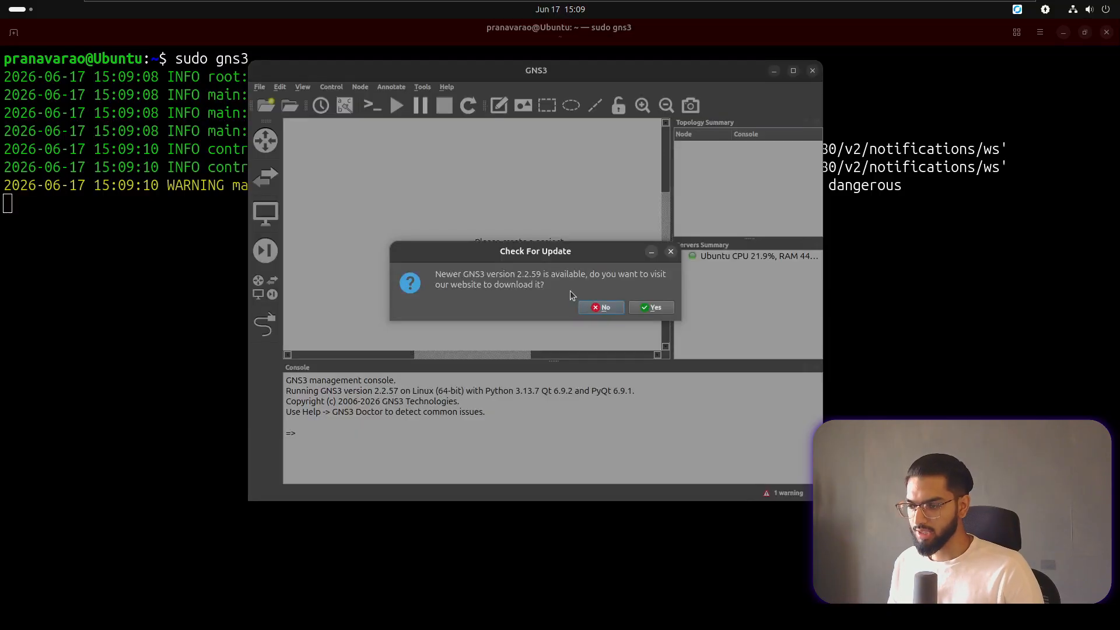
{"action": "left_click", "coordinate": [604, 312]}
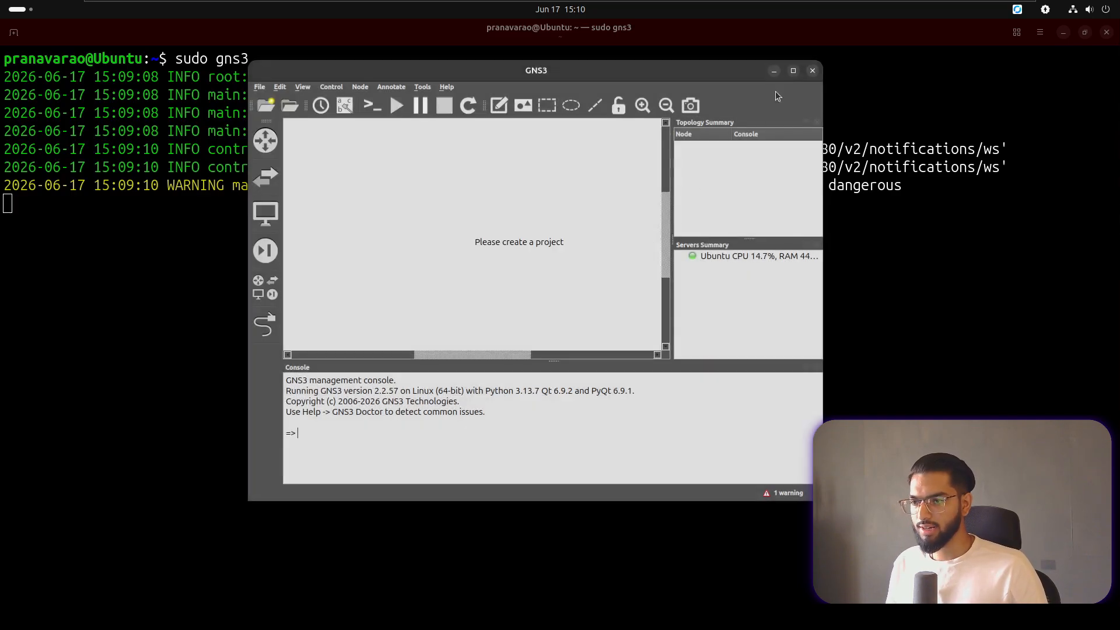
- Maximize the GNS3 window and create a new blank project named "Basic of GNS3"
{"action": "left_click", "coordinate": [794, 71]}
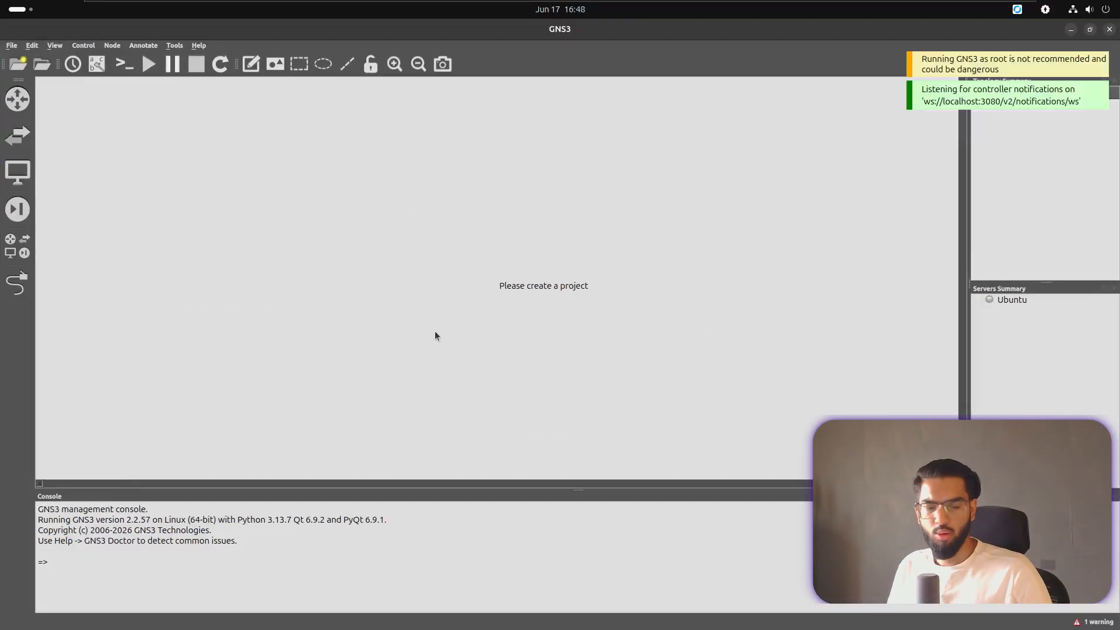
{"action": "left_click", "coordinate": [11, 46]}
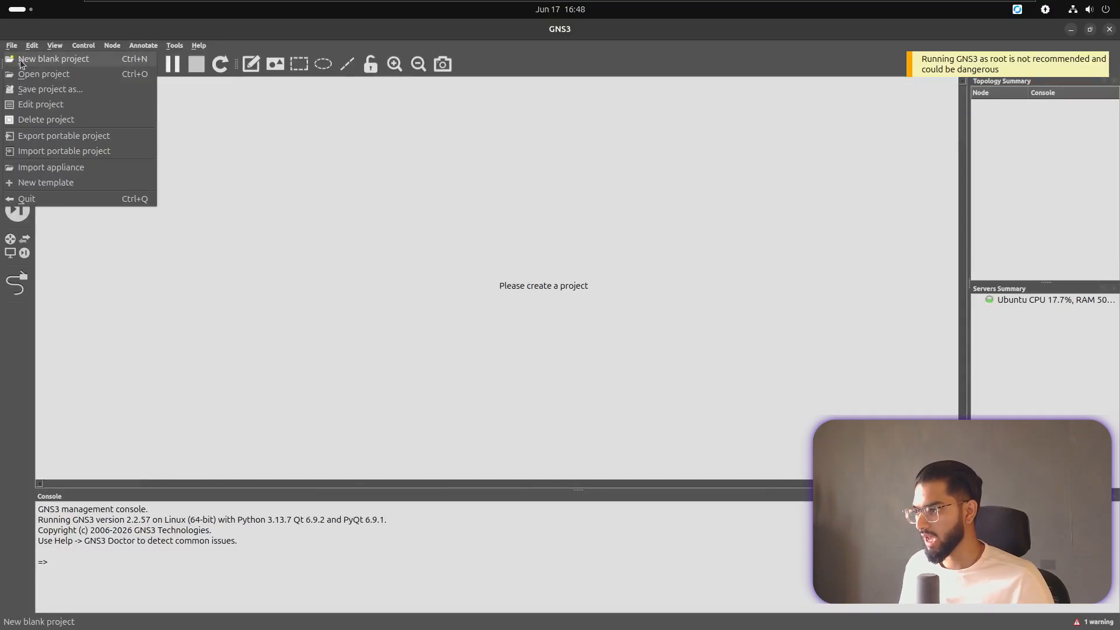
{"action": "left_click", "coordinate": [32, 61]}
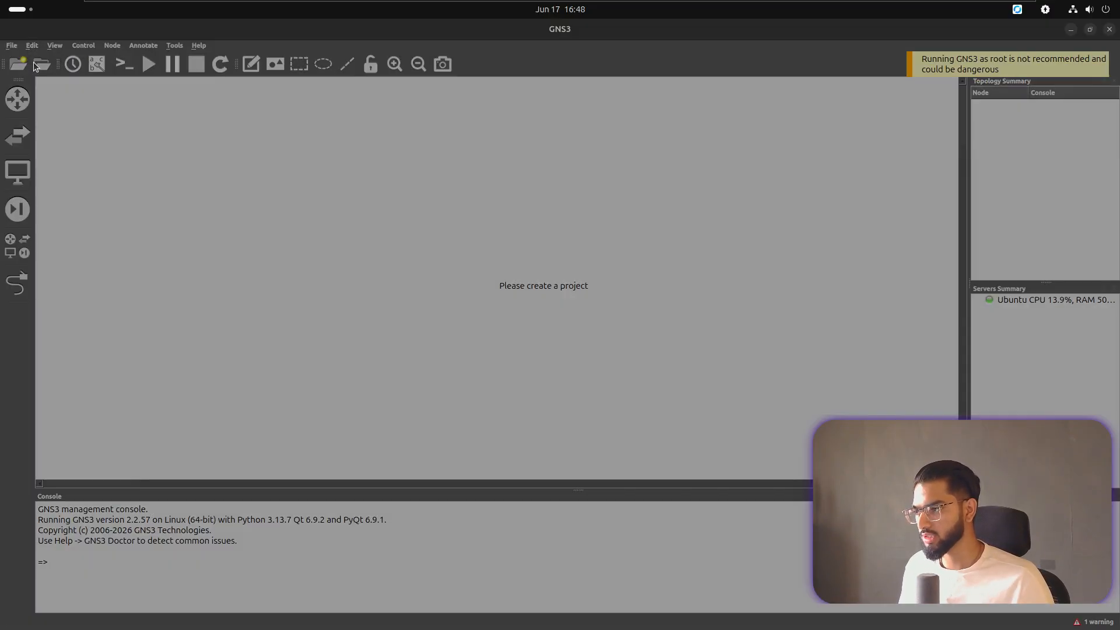
{"action": "double_click", "coordinate": [499, 273]}
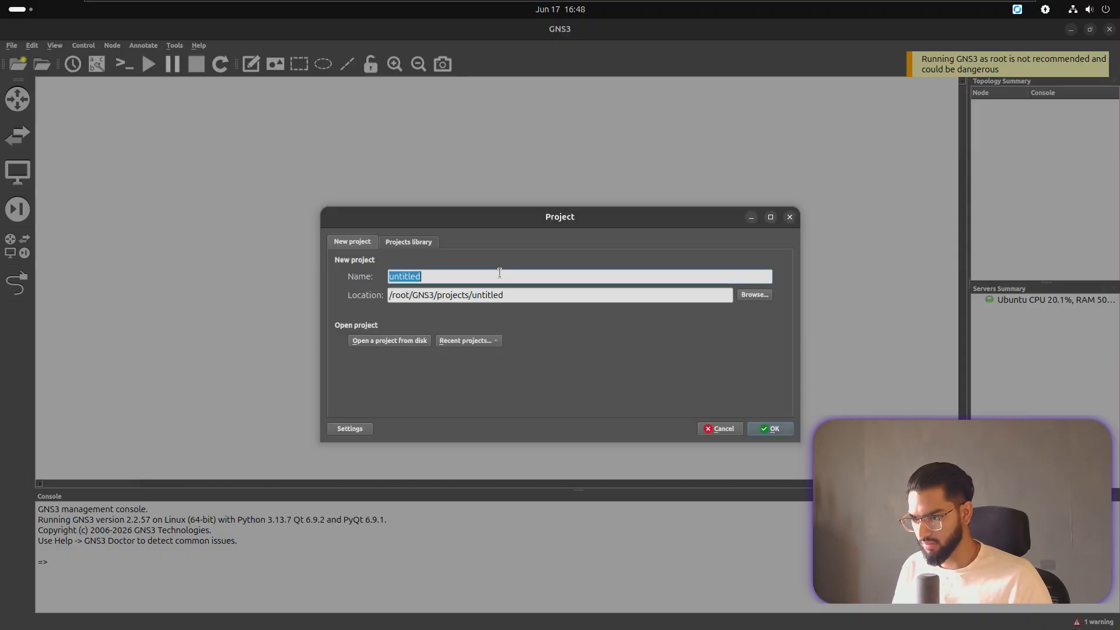
{"action": "type", "text": "Basic "}
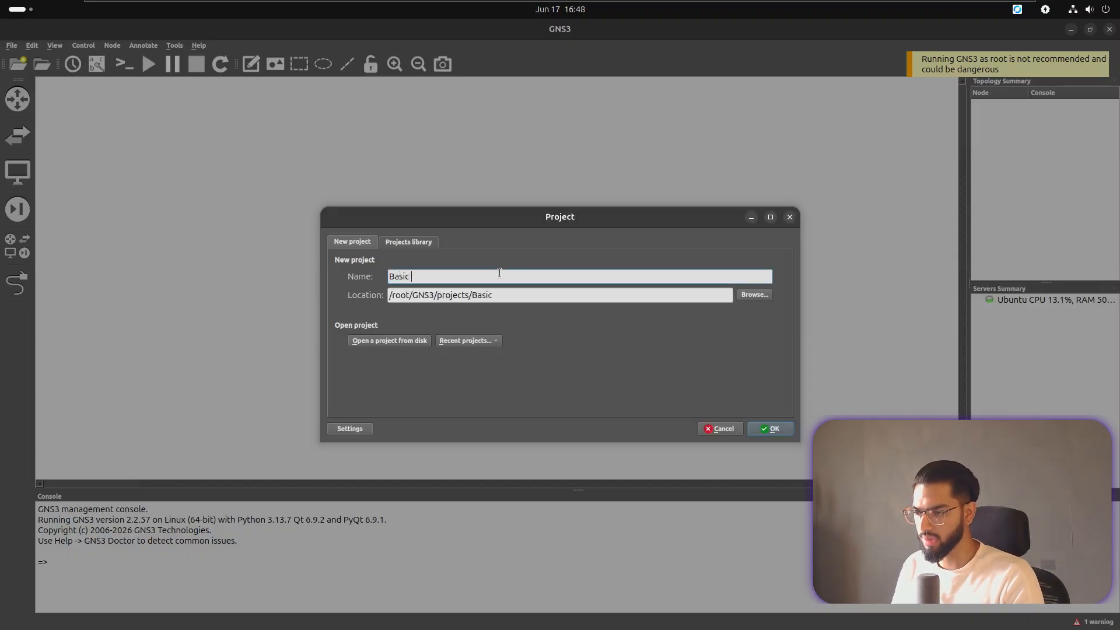
{"action": "type", "text": "of GNS3"}
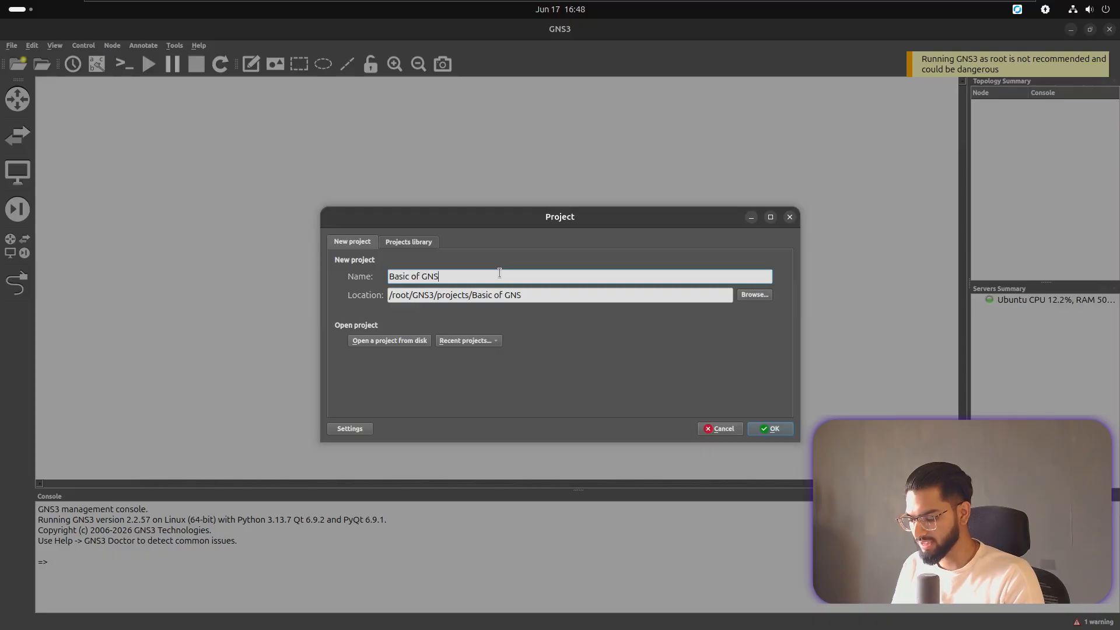
{"action": "left_click", "coordinate": [768, 431]}
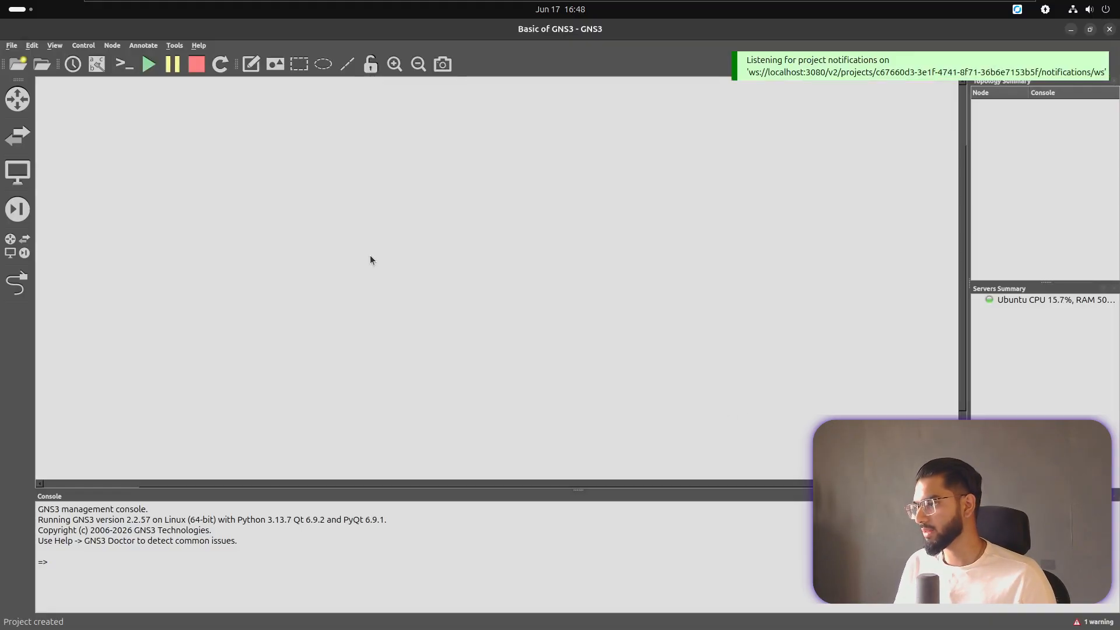
{"action": "left_click", "coordinate": [18, 99]}
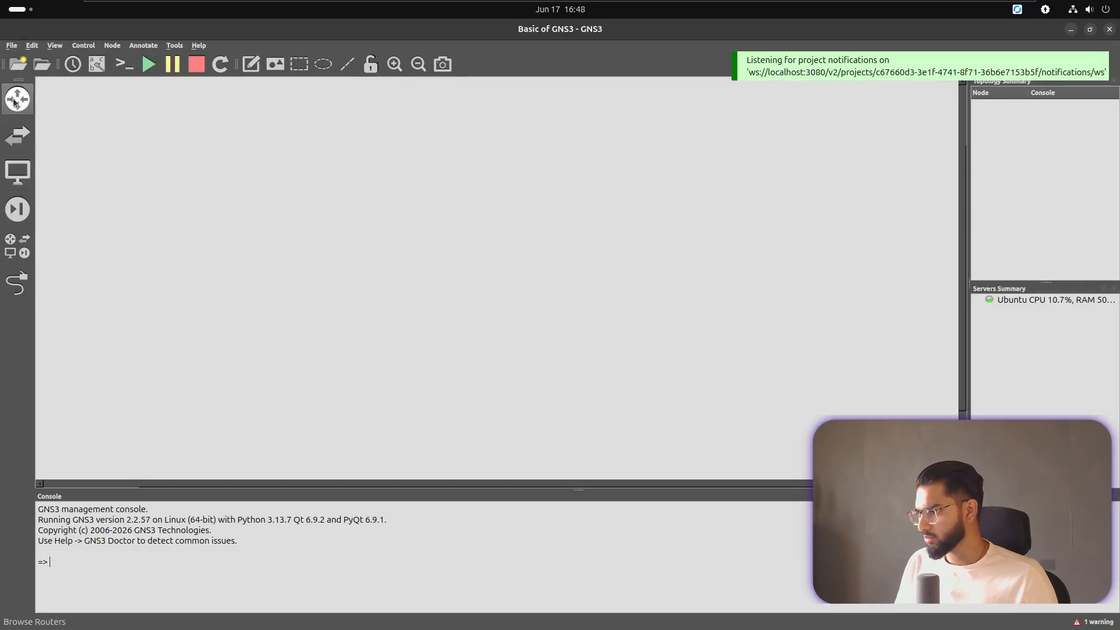
{"action": "left_click", "coordinate": [17, 136]}
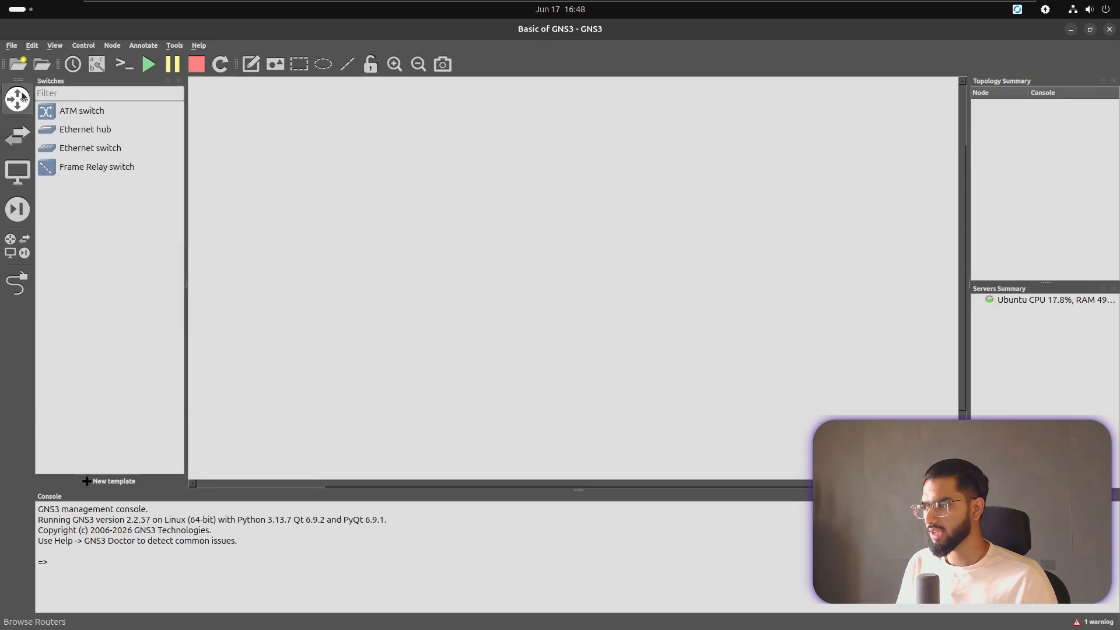
{"action": "left_click", "coordinate": [18, 99]}
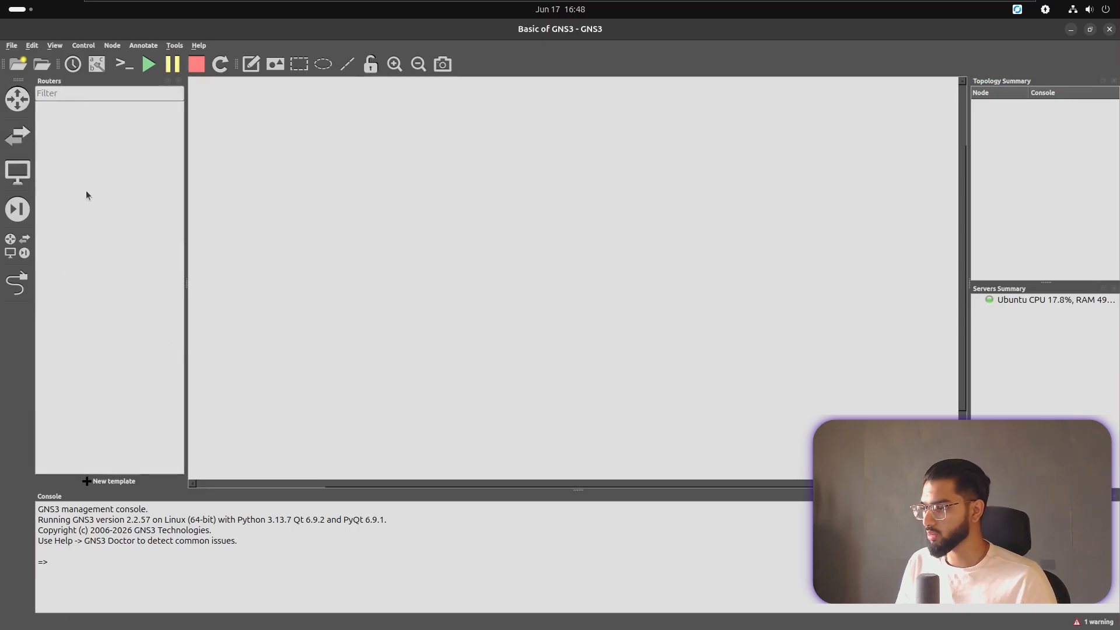
{"action": "left_click", "coordinate": [106, 481]}
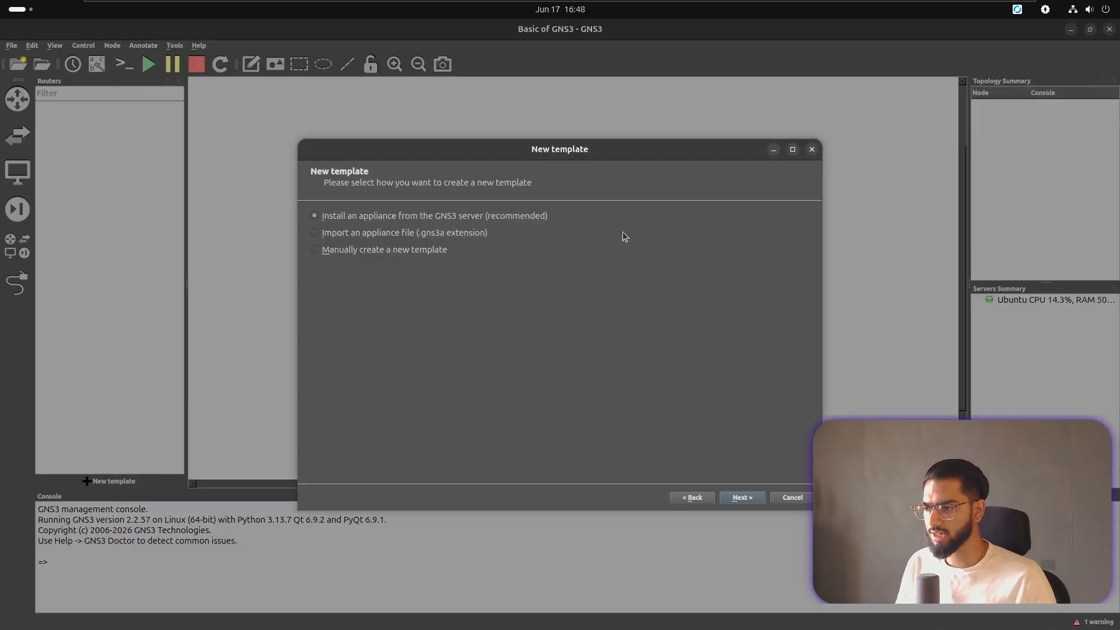
{"action": "left_click", "coordinate": [798, 500]}
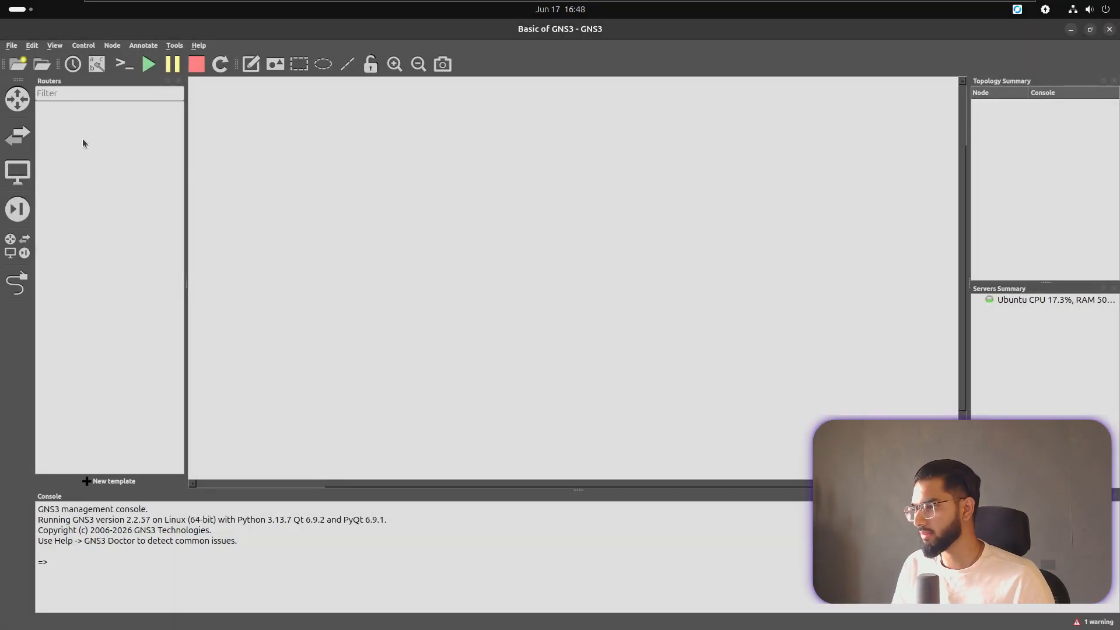
- Place two VPCS end devices on the canvas with an Ethernet switch between them, and move PC2 closer to the switch
{"action": "left_click", "coordinate": [12, 144]}
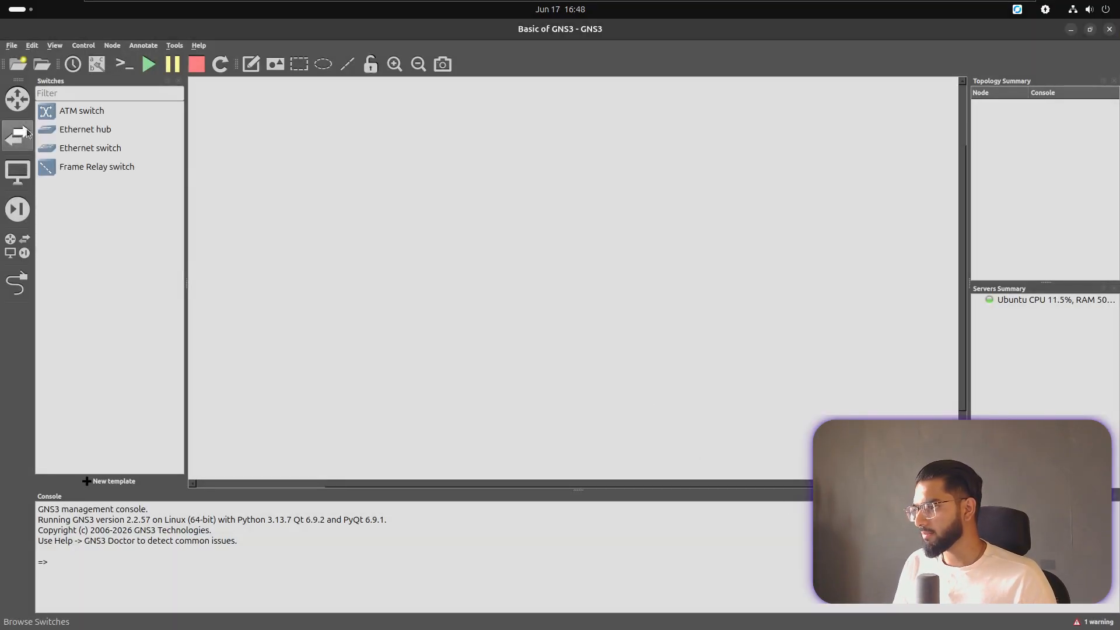
{"action": "left_click", "coordinate": [10, 184]}
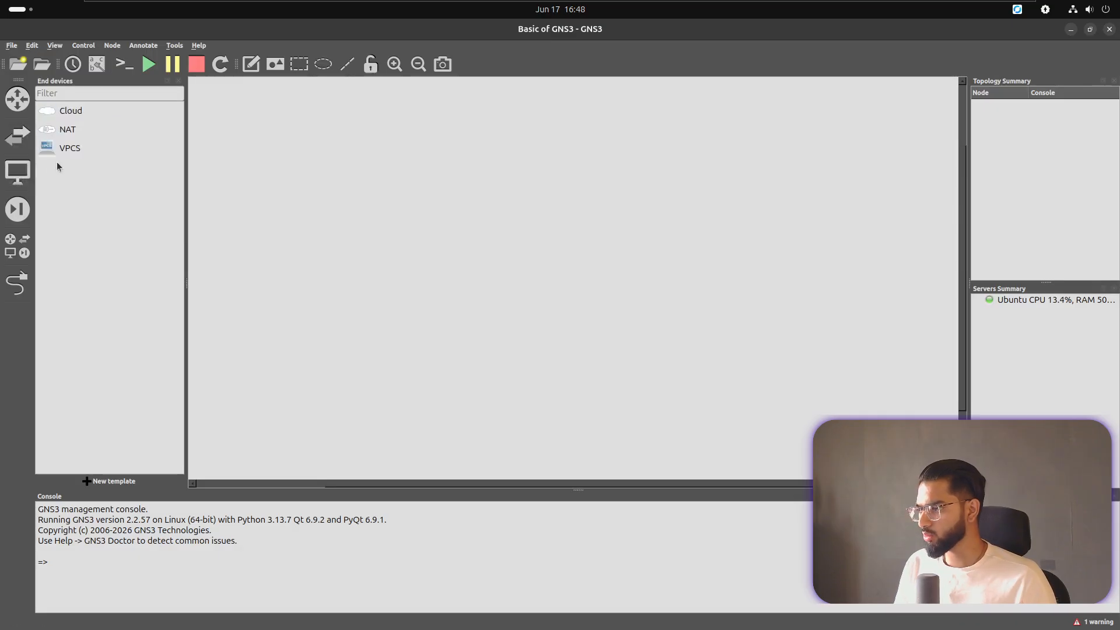
{"action": "left_click_drag", "start_coordinate": [64, 150], "coordinate": [294, 258]}
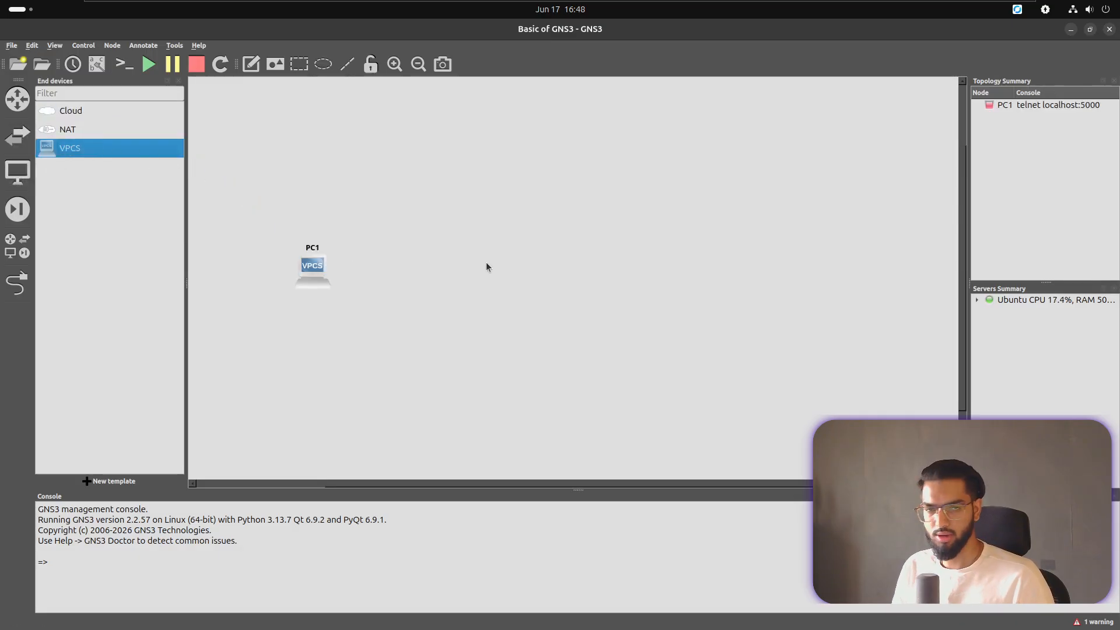
{"action": "left_click_drag", "start_coordinate": [94, 152], "coordinate": [786, 285]}
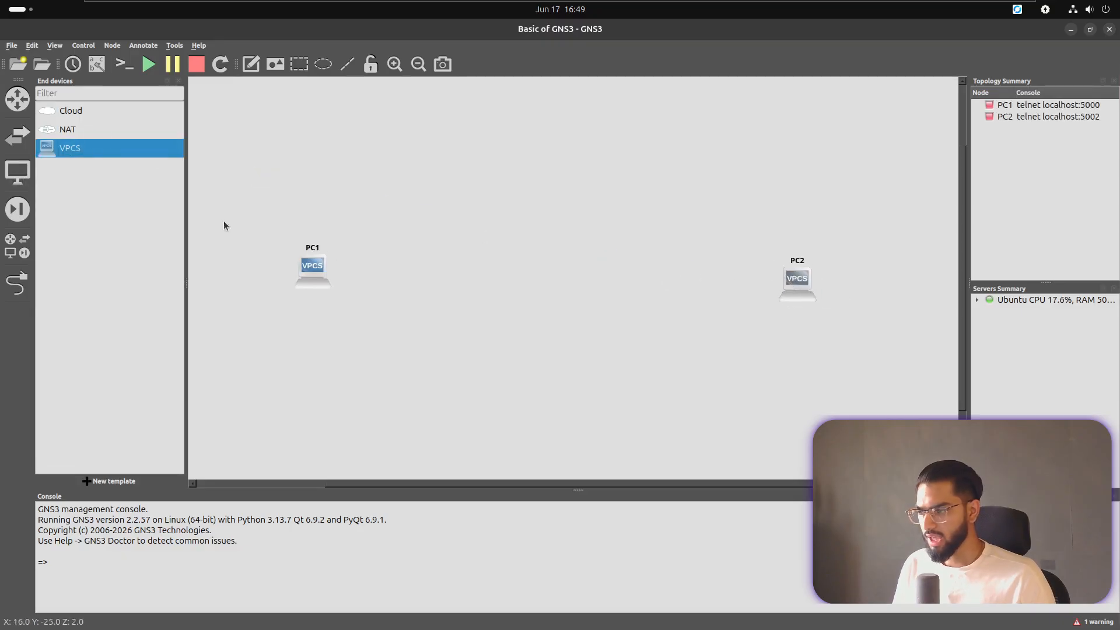
{"action": "left_click", "coordinate": [18, 138]}
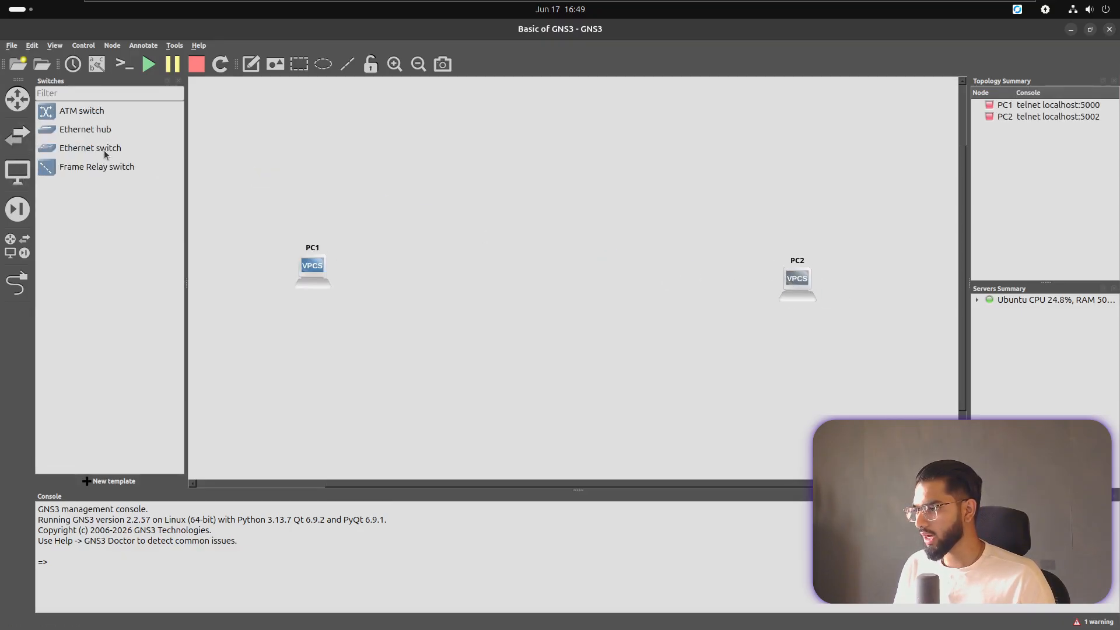
{"action": "left_click_drag", "start_coordinate": [106, 150], "coordinate": [546, 271]}
{"action": "left_click_drag", "start_coordinate": [775, 275], "coordinate": [708, 259]}
- Link PC1's Ethernet0 port to Ethernet0 on Switch1
{"action": "left_click", "coordinate": [26, 290]}
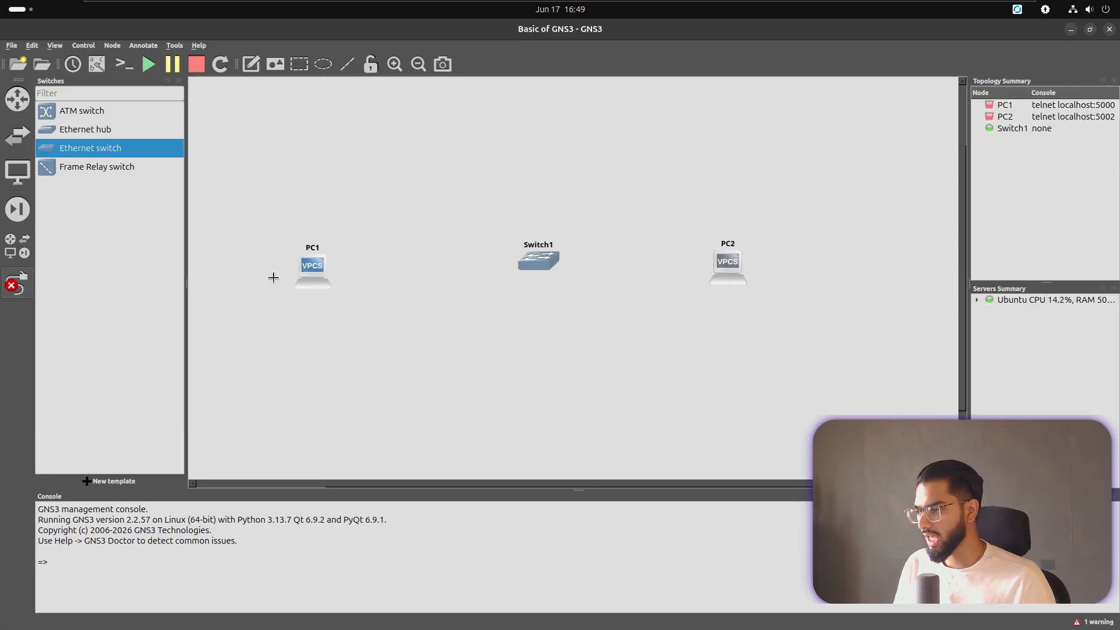
{"action": "left_click", "coordinate": [304, 271]}
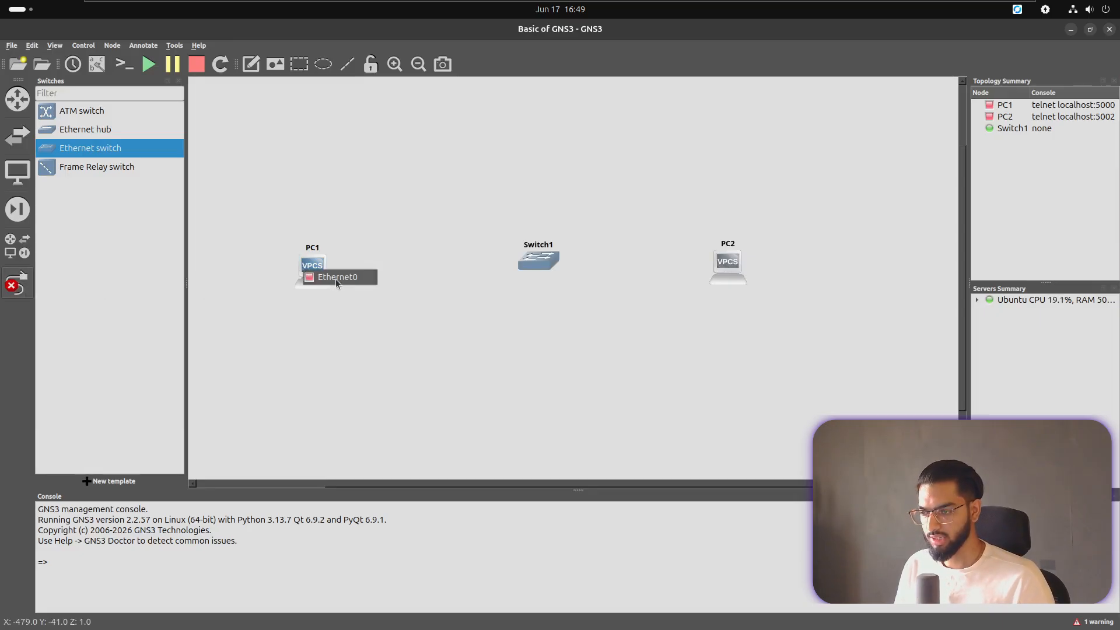
{"action": "left_click", "coordinate": [336, 283]}
{"action": "left_click", "coordinate": [538, 258]}
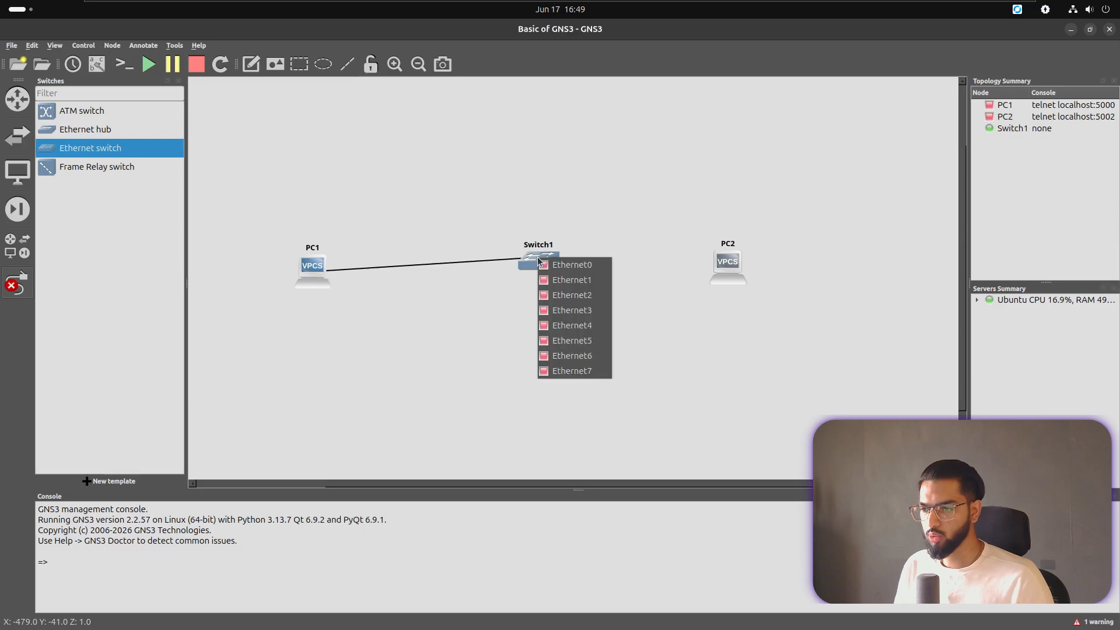
{"action": "left_click", "coordinate": [572, 264]}
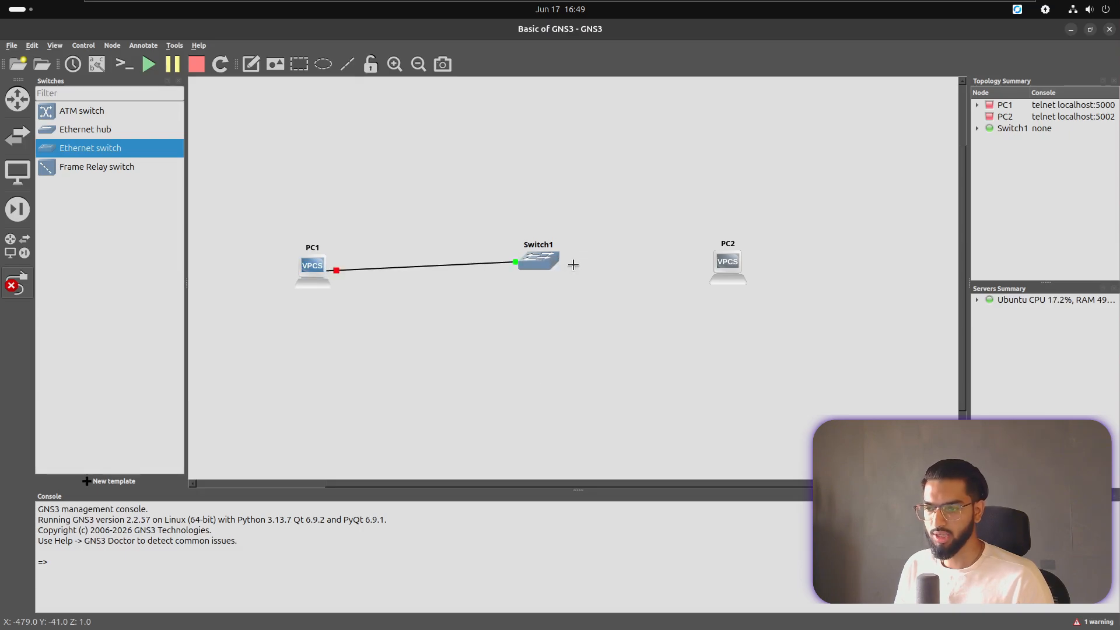
- Link Ethernet1 on Switch1 to PC2's Ethernet0 port and leave link mode
{"action": "left_click", "coordinate": [529, 263]}
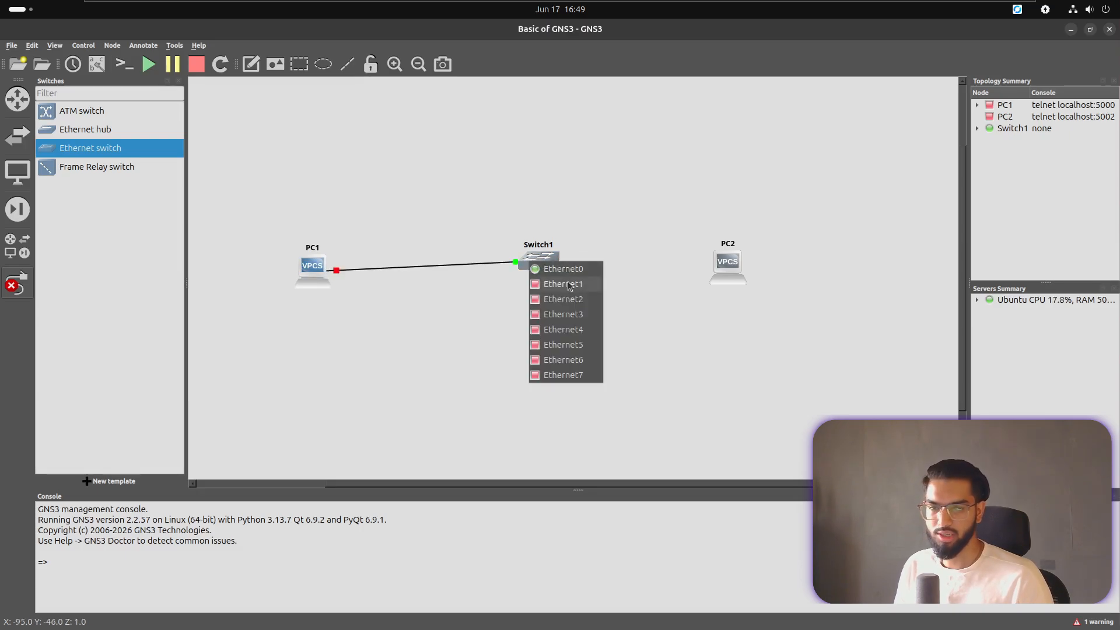
{"action": "left_click", "coordinate": [568, 285]}
{"action": "left_click", "coordinate": [718, 258]}
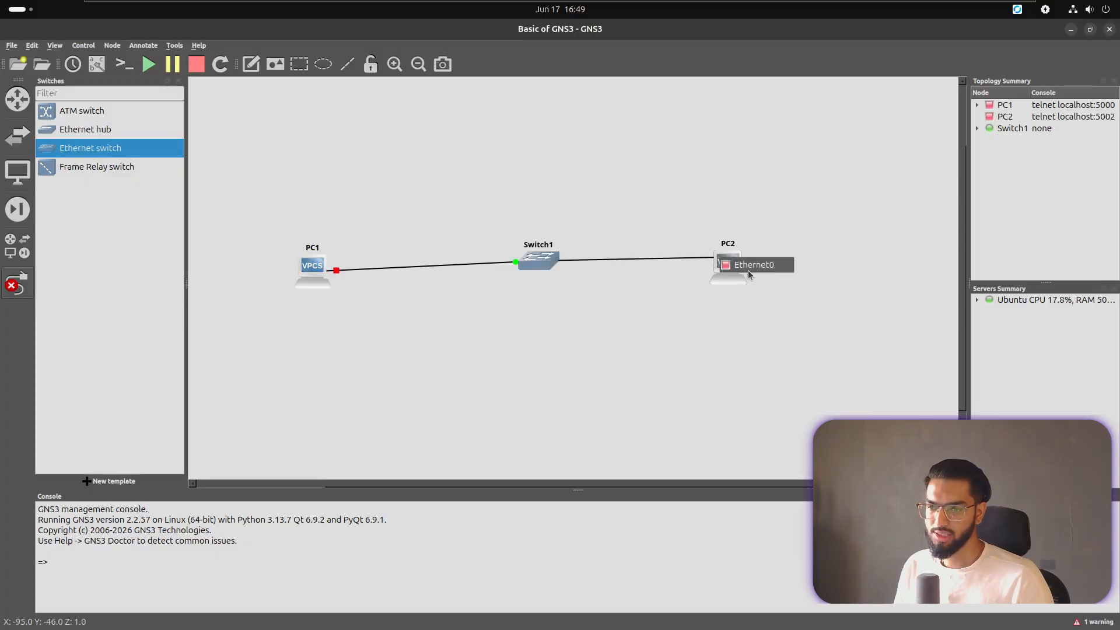
{"action": "left_click", "coordinate": [751, 268]}
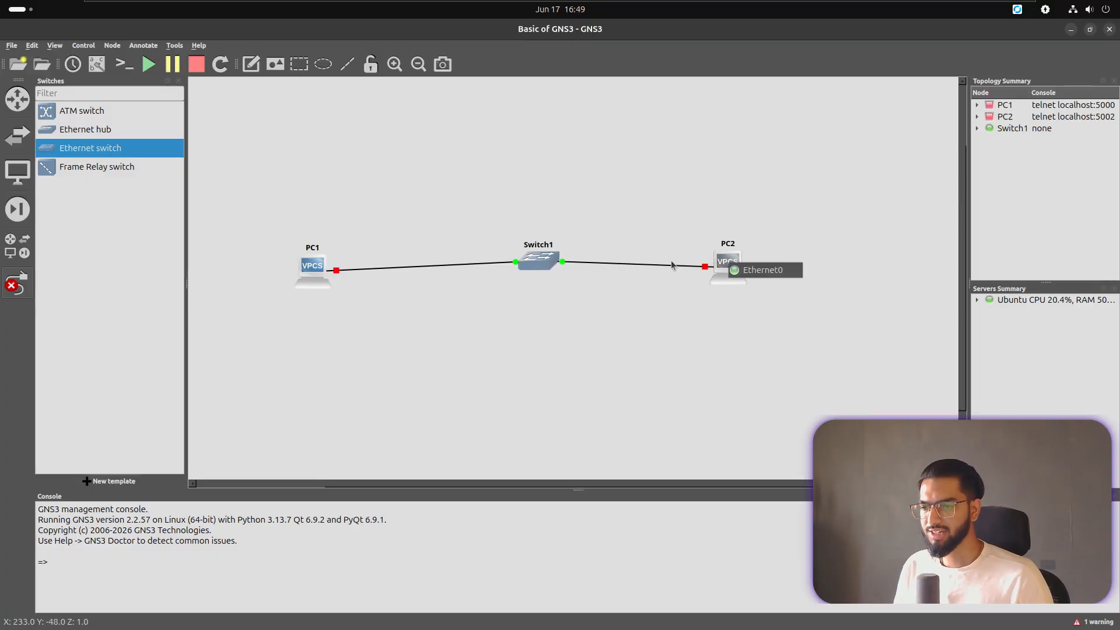
{"action": "left_click", "coordinate": [17, 284]}
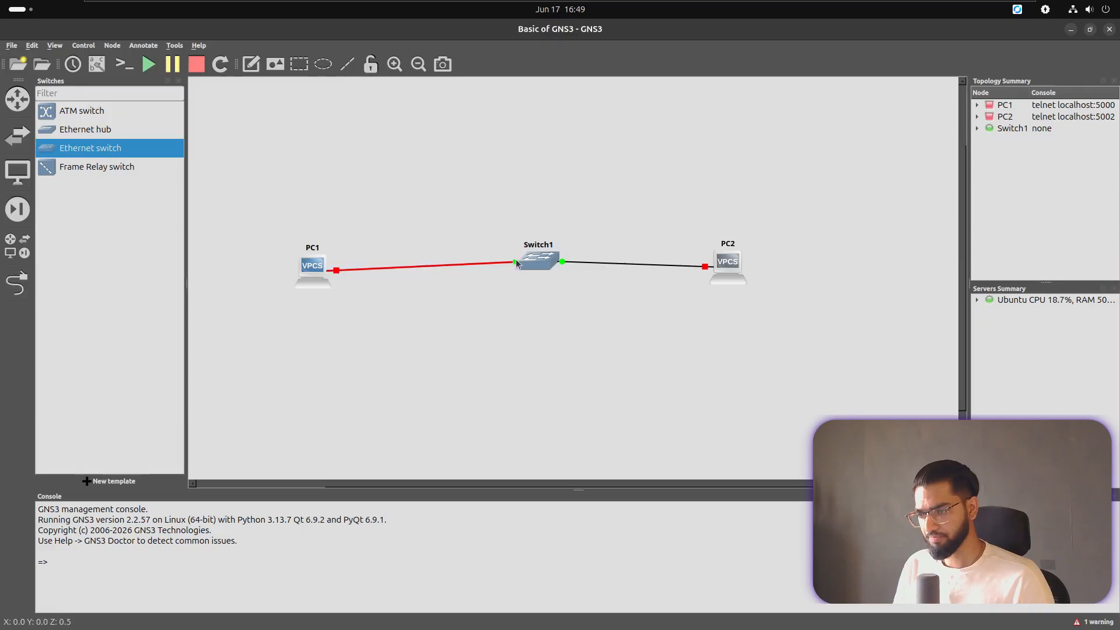
- Move Switch1 and PC2 closer to PC1, with PC2 higher than the switch, and start all devices
{"action": "left_click_drag", "start_coordinate": [517, 264], "coordinate": [480, 271]}
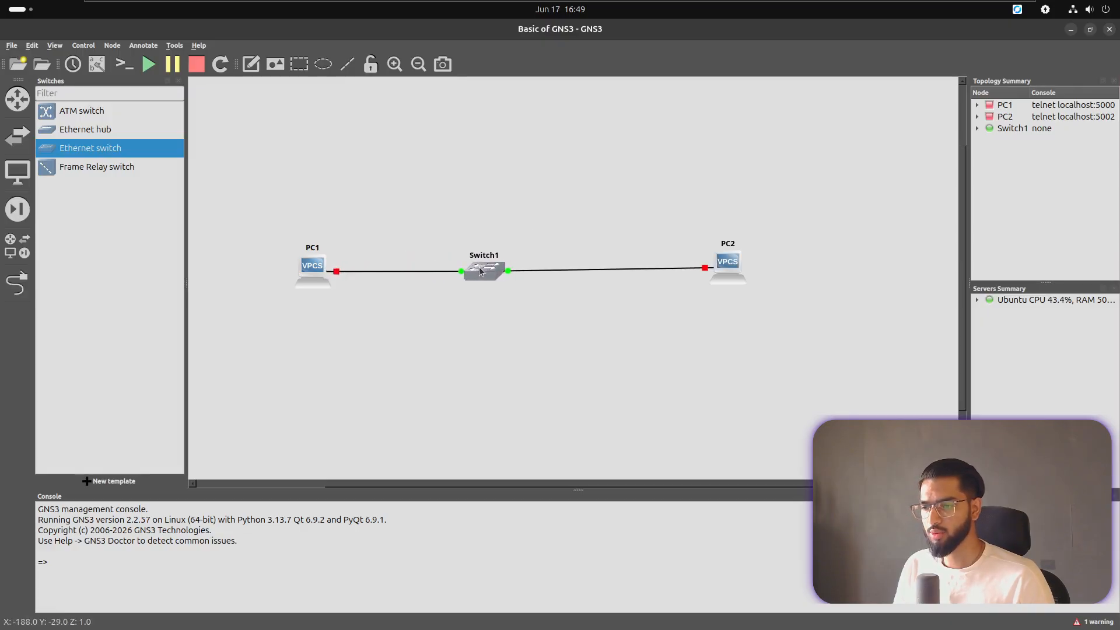
{"action": "mouse_move", "coordinate": [477, 268]}
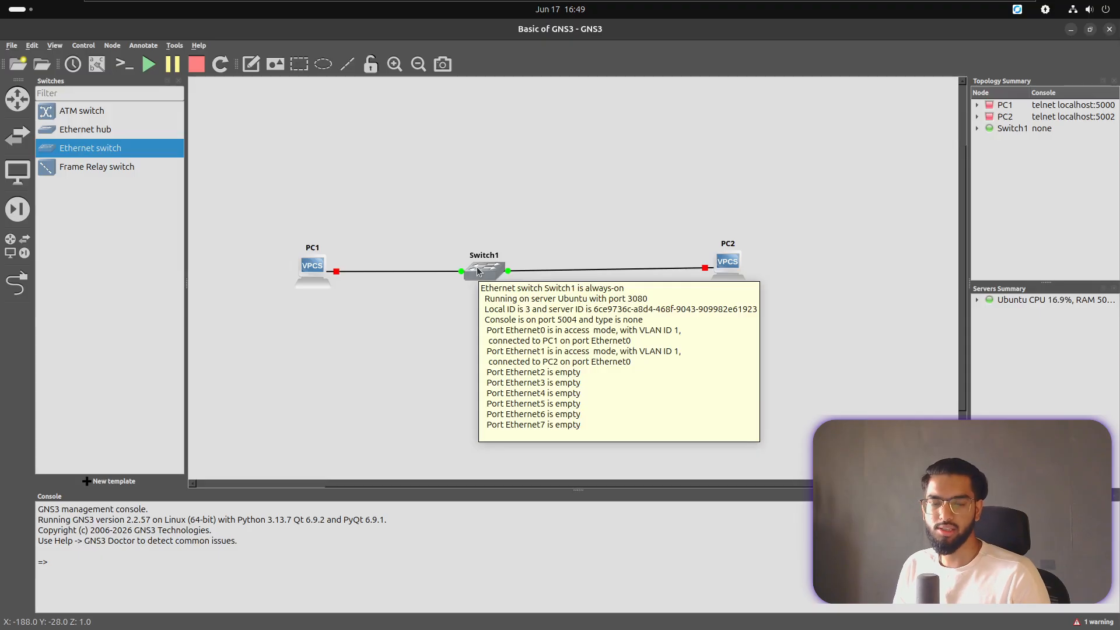
{"action": "mouse_move", "coordinate": [477, 267]}
{"action": "left_mouse_down"}
{"action": "mouse_move", "coordinate": [460, 243]}
{"action": "mouse_move", "coordinate": [488, 291]}
{"action": "mouse_move", "coordinate": [488, 281]}
{"action": "left_mouse_up"}
{"action": "left_click_drag", "start_coordinate": [724, 274], "coordinate": [588, 225]}
{"action": "left_click_drag", "start_coordinate": [507, 277], "coordinate": [460, 258]}
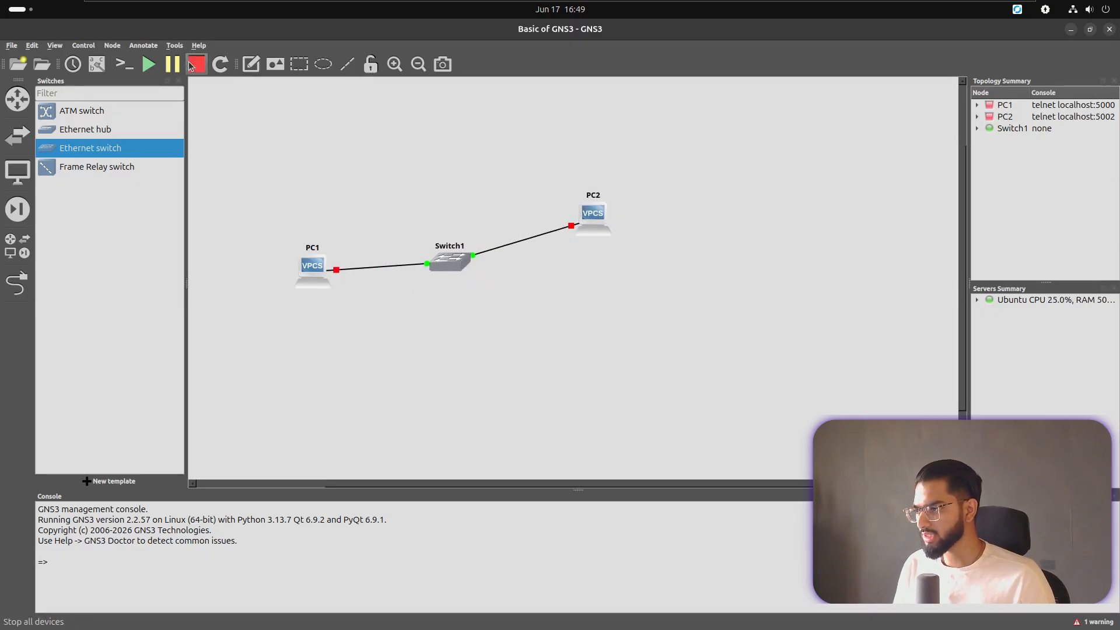
{"action": "left_click", "coordinate": [149, 65]}
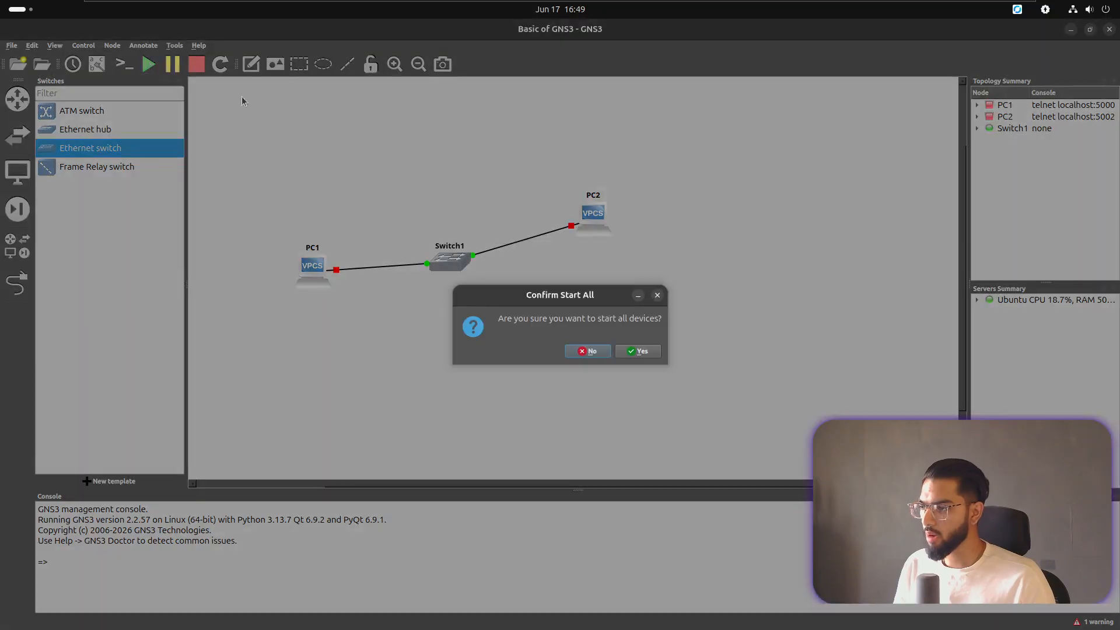
{"action": "left_click", "coordinate": [641, 351]}
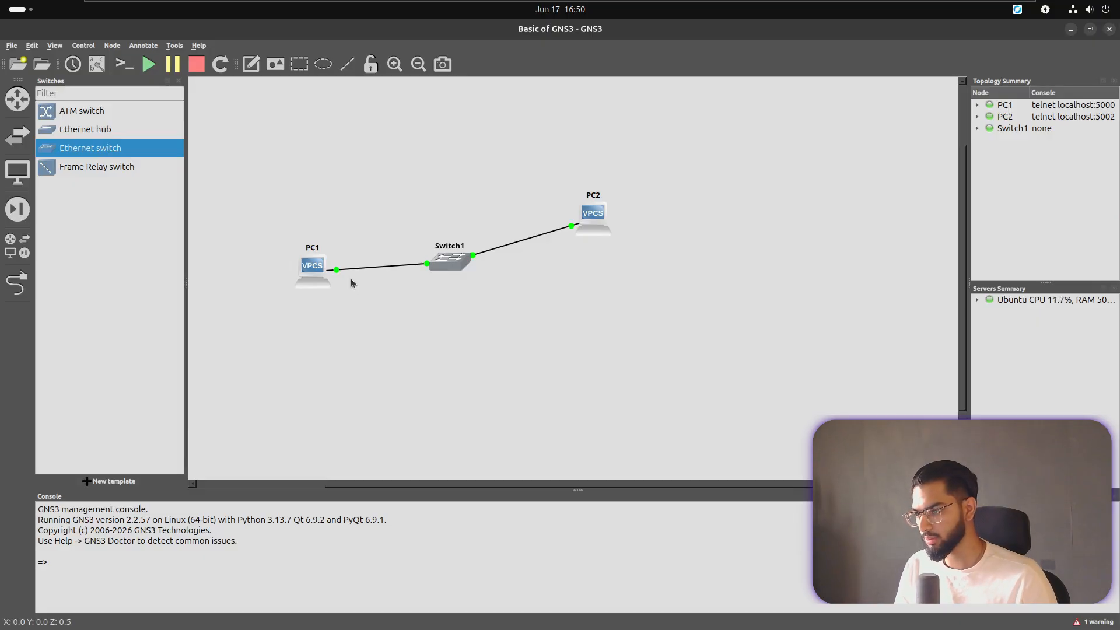
- Rename PC1 to "Computer" in its node configuration, keep telnet as the console type, and apply the change
{"action": "left_click", "coordinate": [303, 261]}
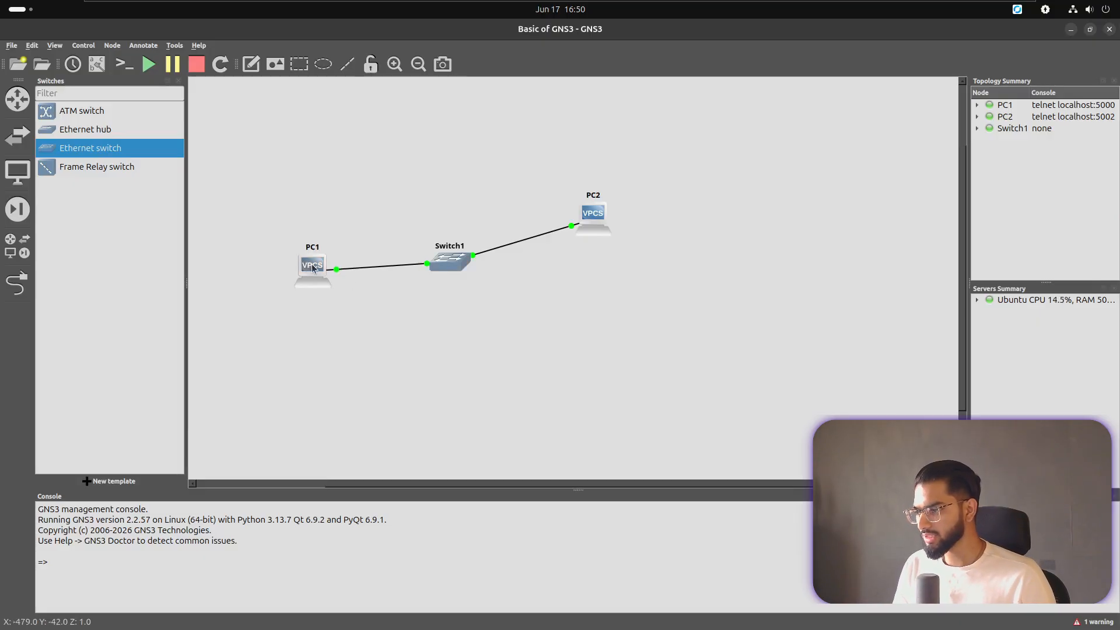
{"action": "right_click", "coordinate": [313, 268]}
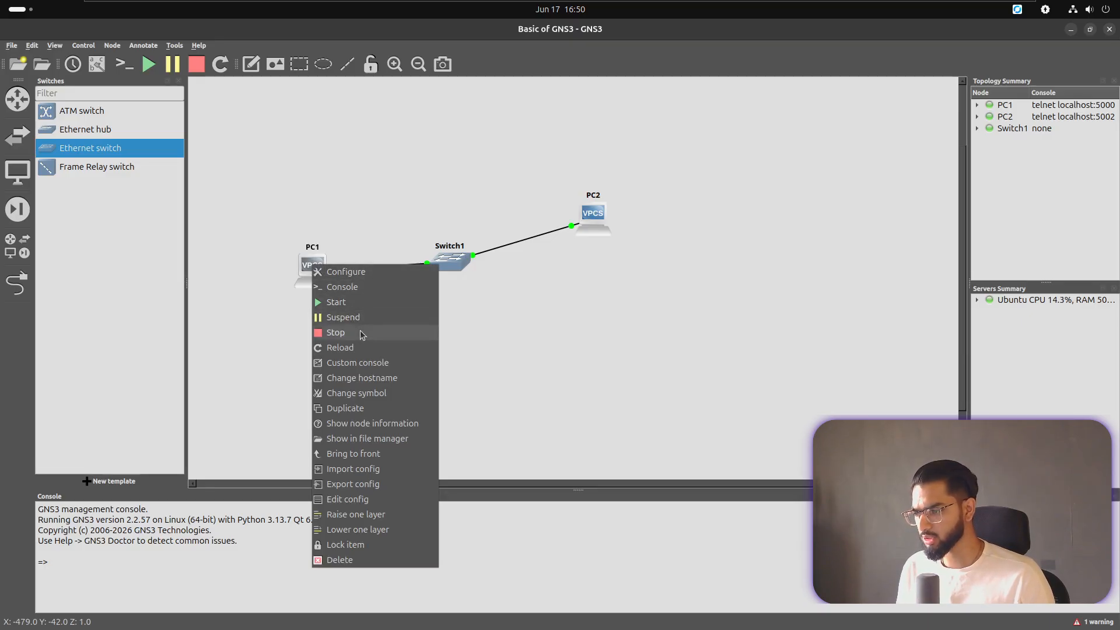
{"action": "left_click", "coordinate": [346, 271]}
{"action": "left_click", "coordinate": [468, 242]}
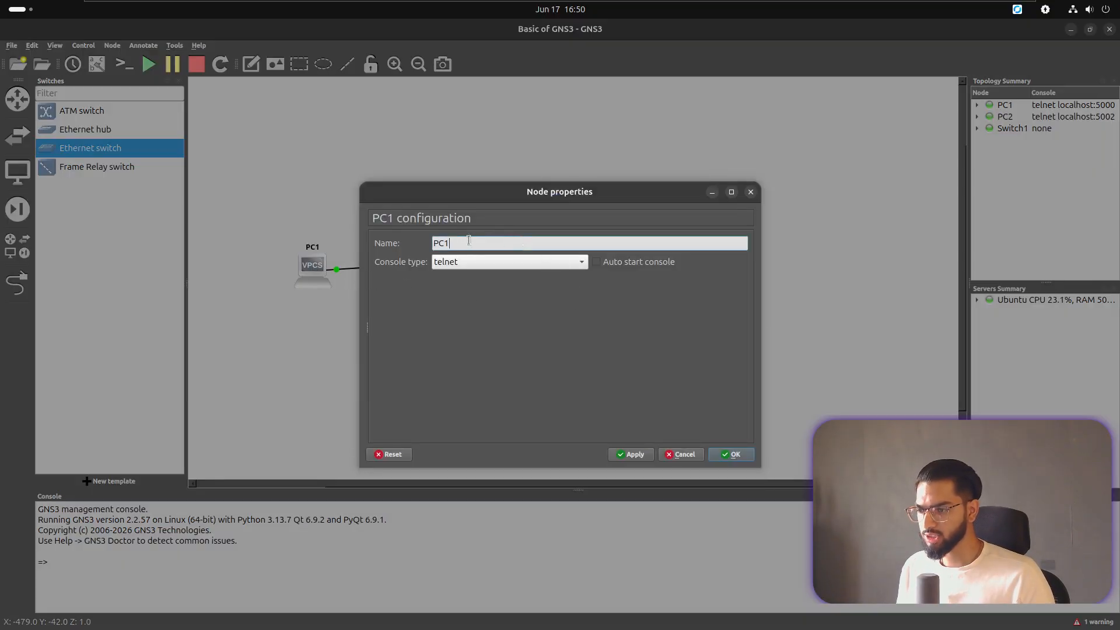
{"action": "left_click_drag", "start_coordinate": [469, 240], "coordinate": [431, 242]}
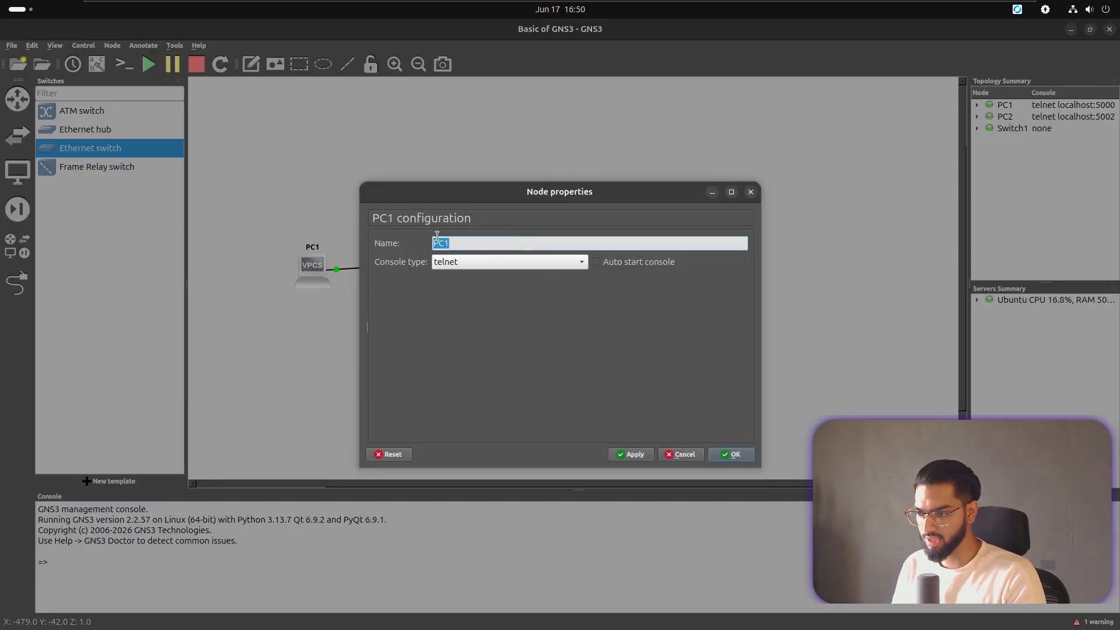
{"action": "type", "text": "CO"}
{"action": "key", "text": "BackSpace"}
{"action": "key", "text": "BackSpace"}
{"action": "key", "text": "BackSpace"}
{"action": "key", "text": "BackSpace"}
{"action": "key", "text": "BackSpace"}
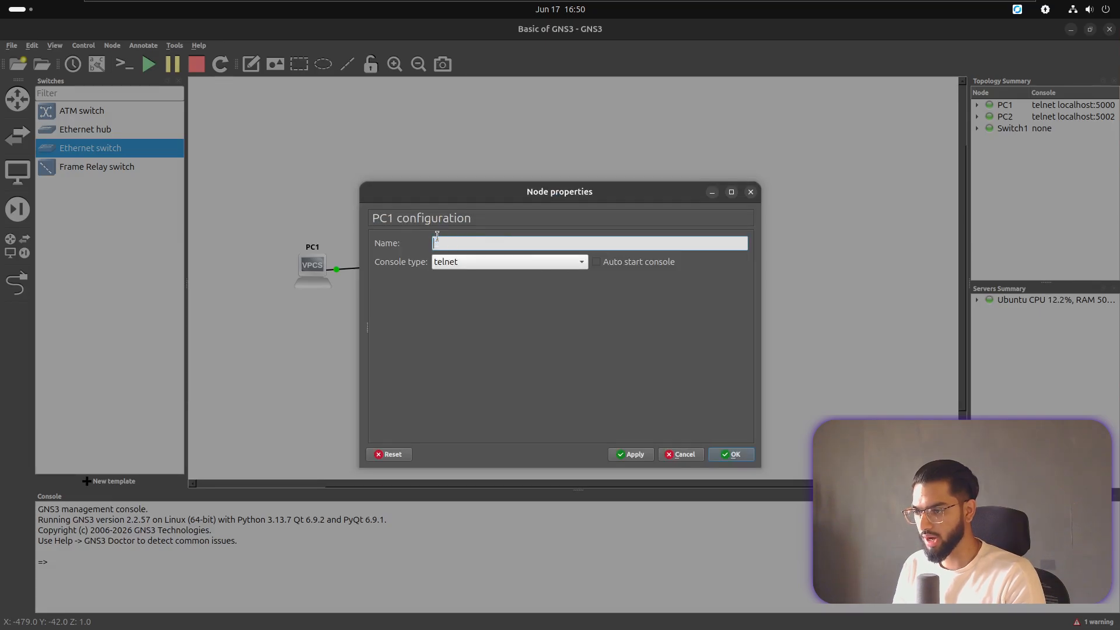
{"action": "type", "text": "Computer"}
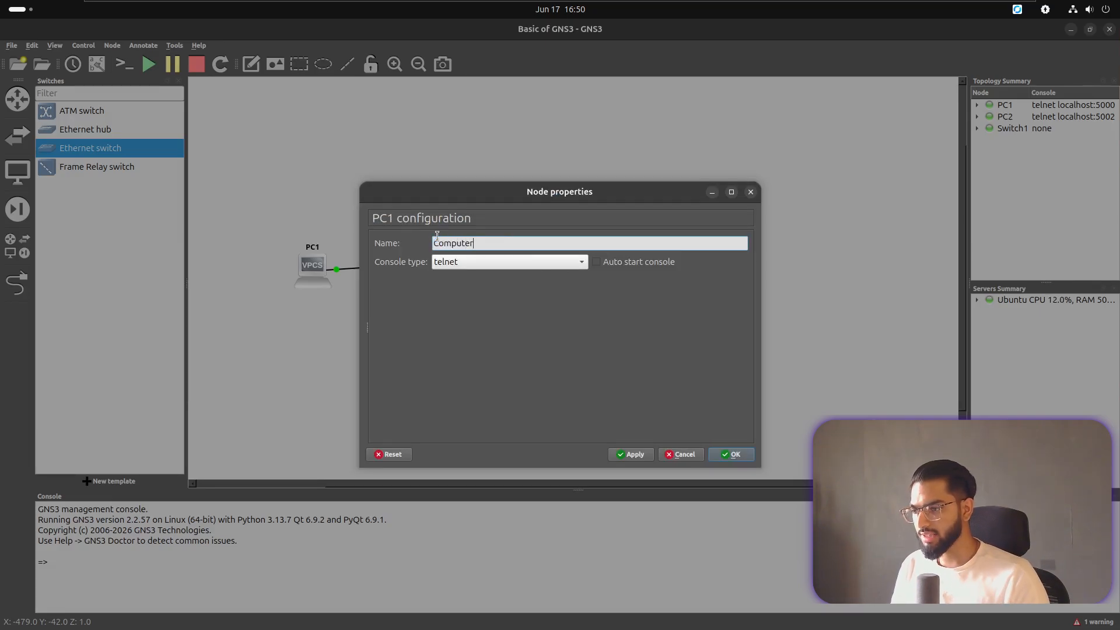
{"action": "left_click", "coordinate": [524, 262]}
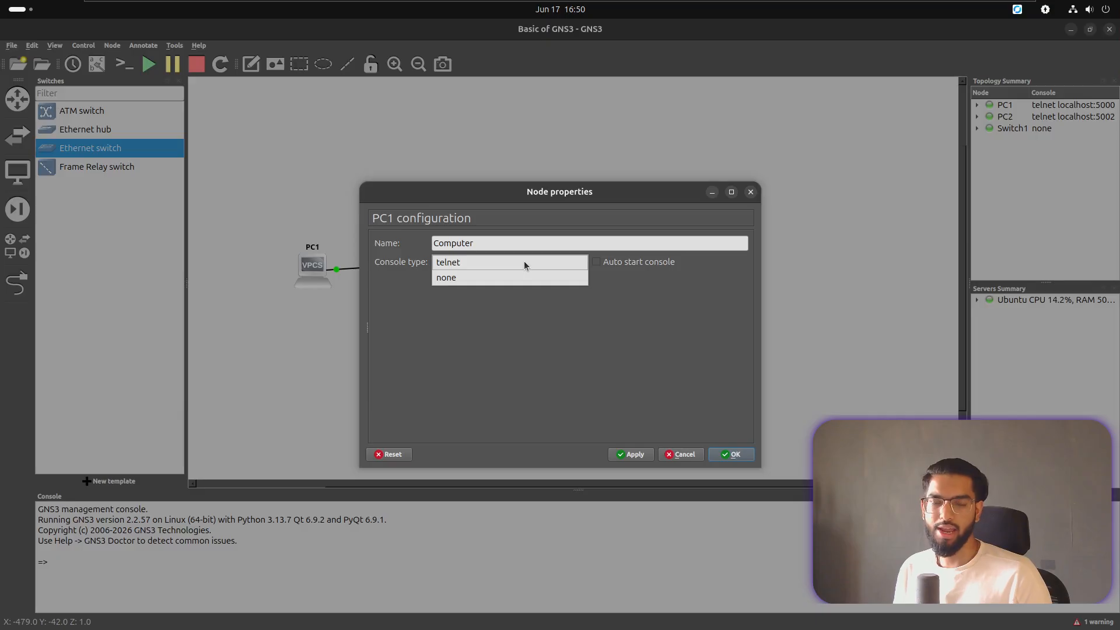
{"action": "left_click", "coordinate": [524, 260]}
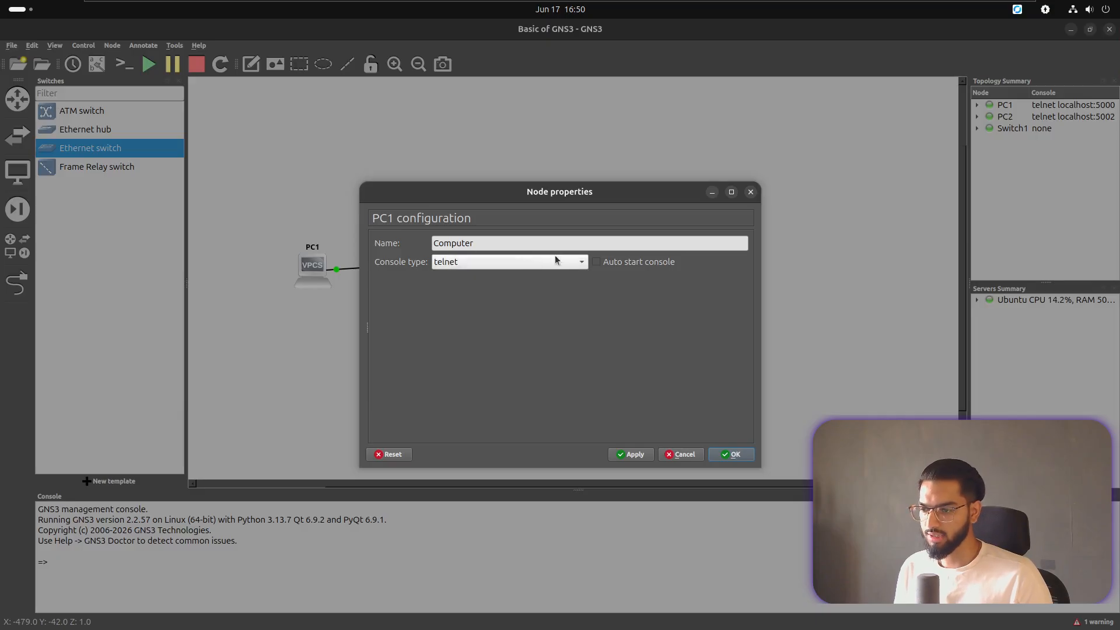
{"action": "left_click", "coordinate": [630, 459]}
{"action": "left_click", "coordinate": [743, 458]}
- Open the console of the Computer node and move its terminal window clear of the topology
{"action": "right_click", "coordinate": [314, 273]}
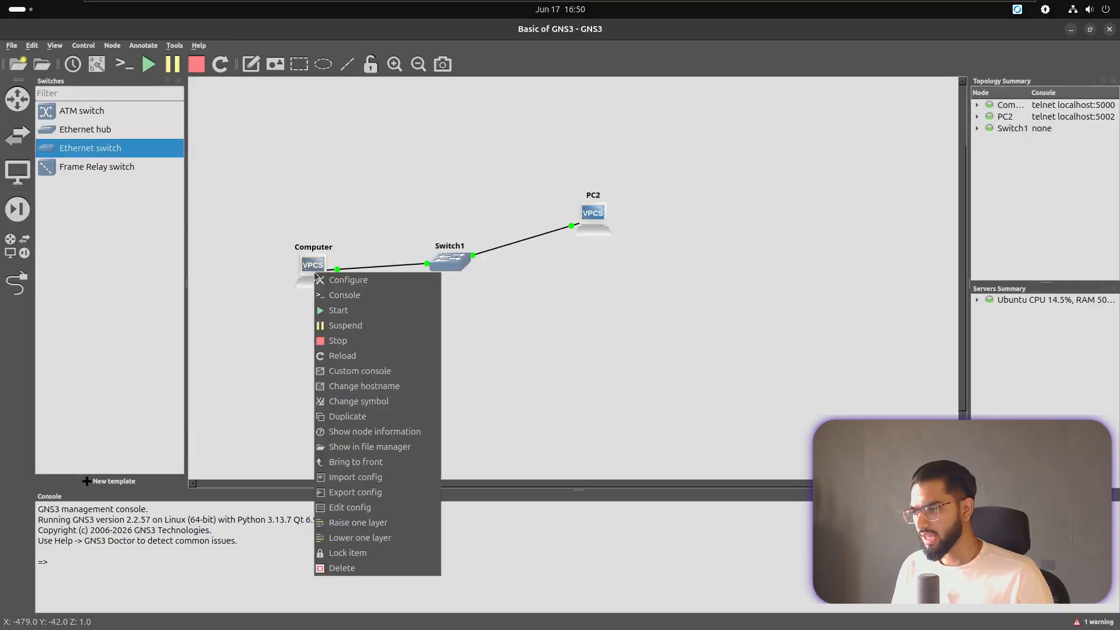
{"action": "left_click", "coordinate": [359, 298]}
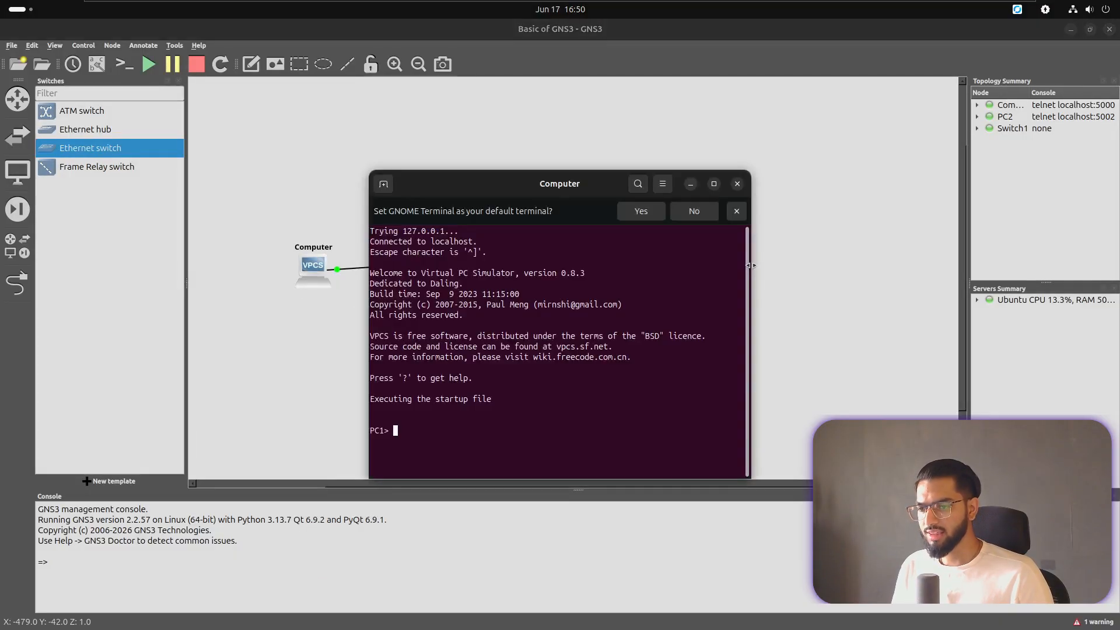
{"action": "left_click_drag", "start_coordinate": [668, 166], "coordinate": [786, 157]}
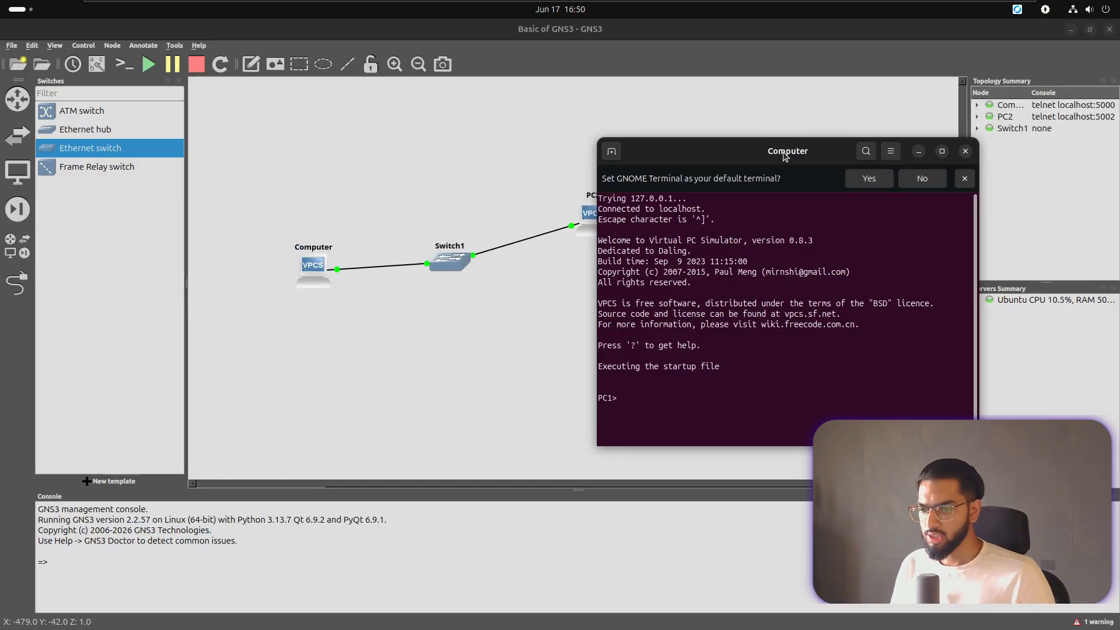
{"action": "left_click_drag", "start_coordinate": [760, 163], "coordinate": [827, 126]}
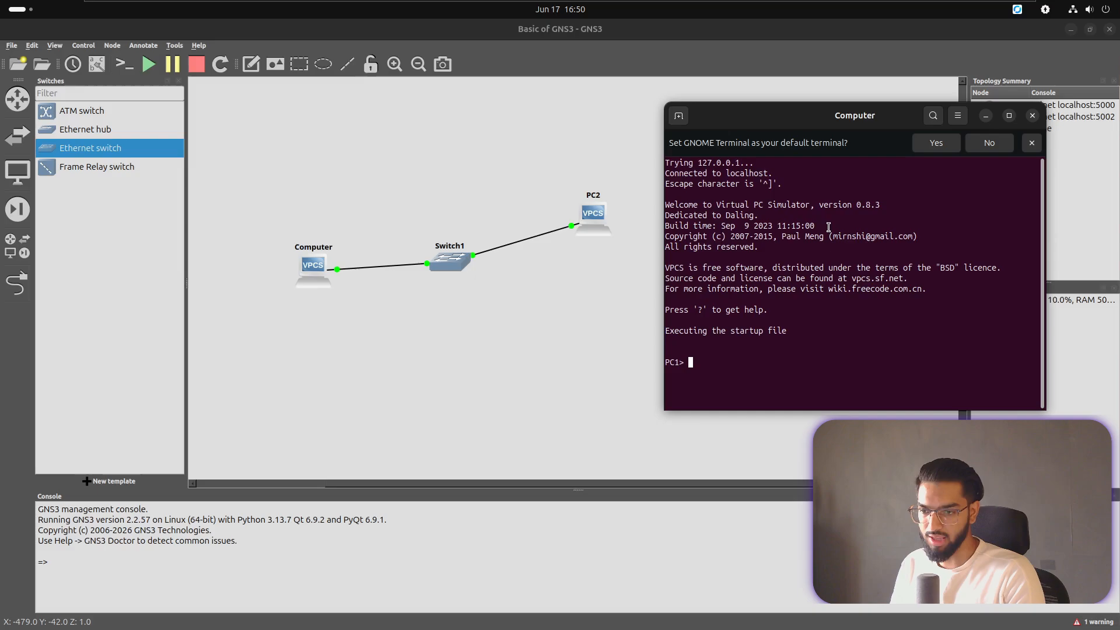
- Display the help for the ip command in the Computer node's console and maximize the terminal window
{"action": "type", "text": "ip ?"}
{"action": "key", "text": "Return"}
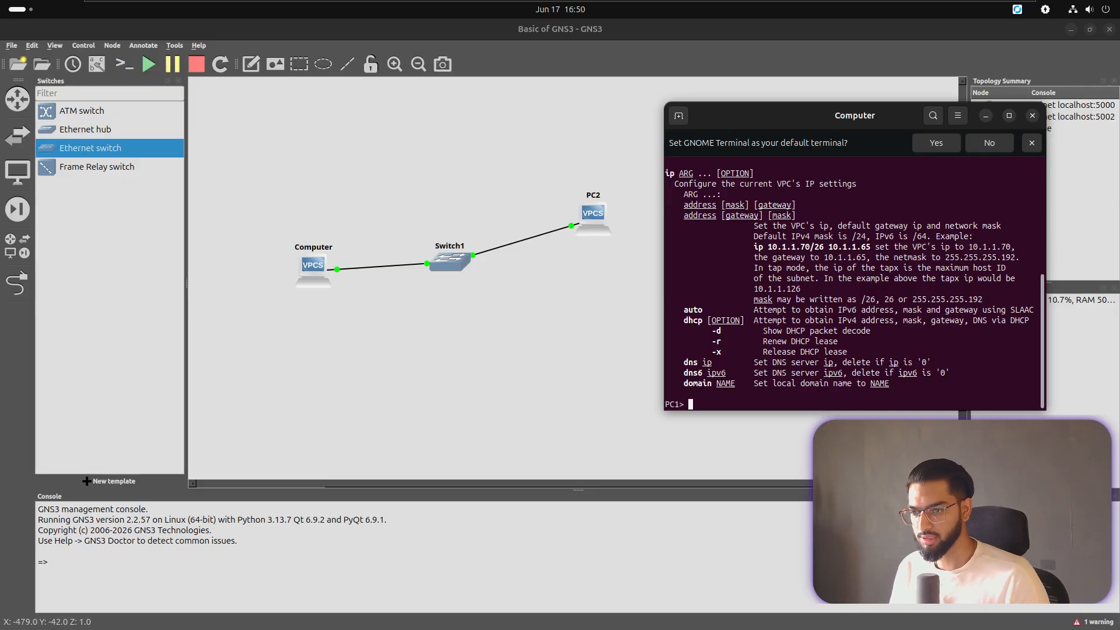
{"action": "left_click", "coordinate": [1009, 115]}
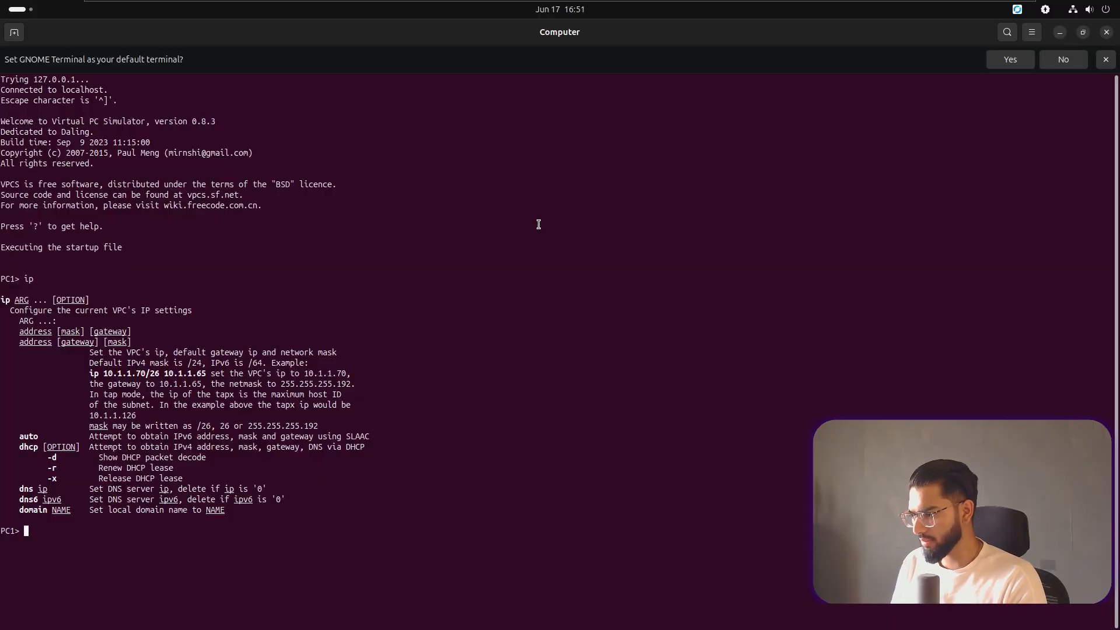
- Run "show ip" in the Computer node's console and check its IP address and mask
{"action": "type", "text": "show "}
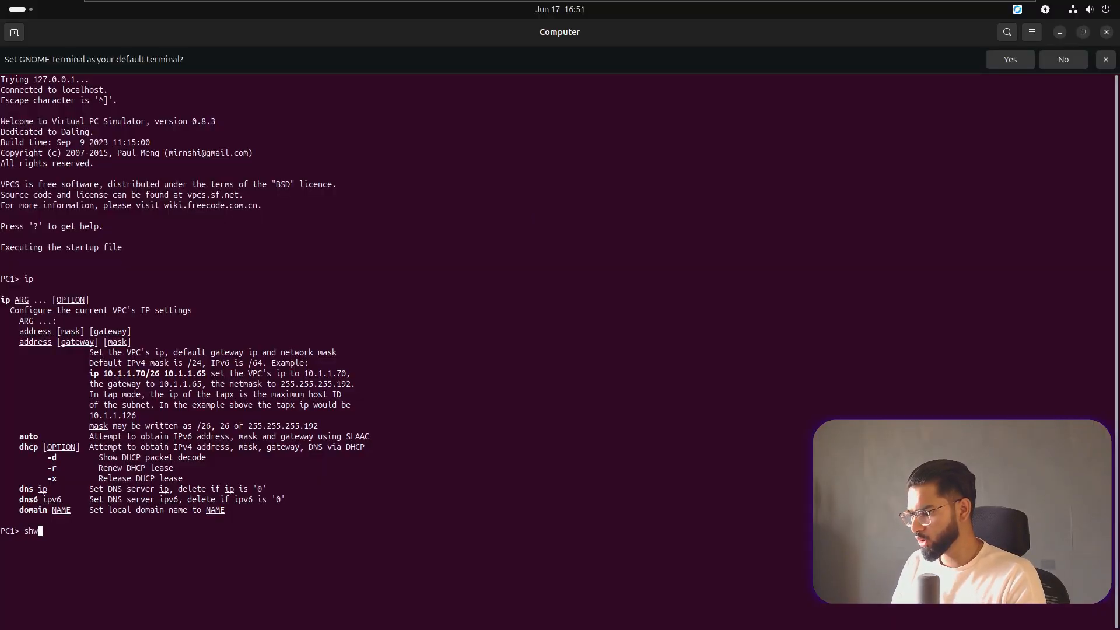
{"action": "type", "text": "ip"}
{"action": "key", "text": "Return"}
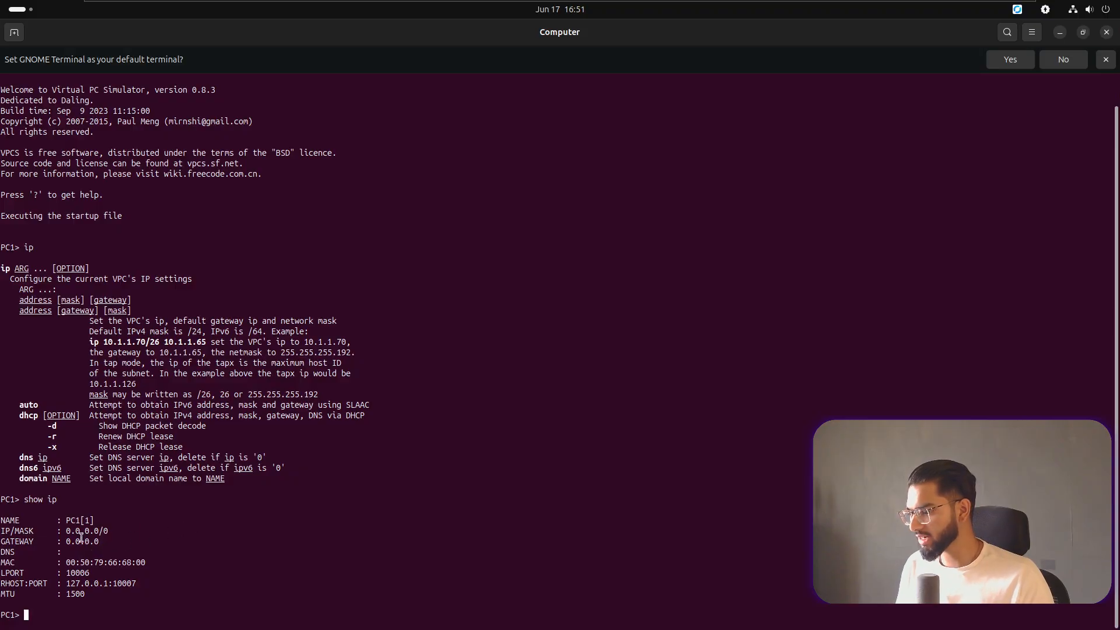
{"action": "left_click_drag", "start_coordinate": [66, 530], "coordinate": [116, 530]}
{"action": "left_click", "coordinate": [115, 531]}
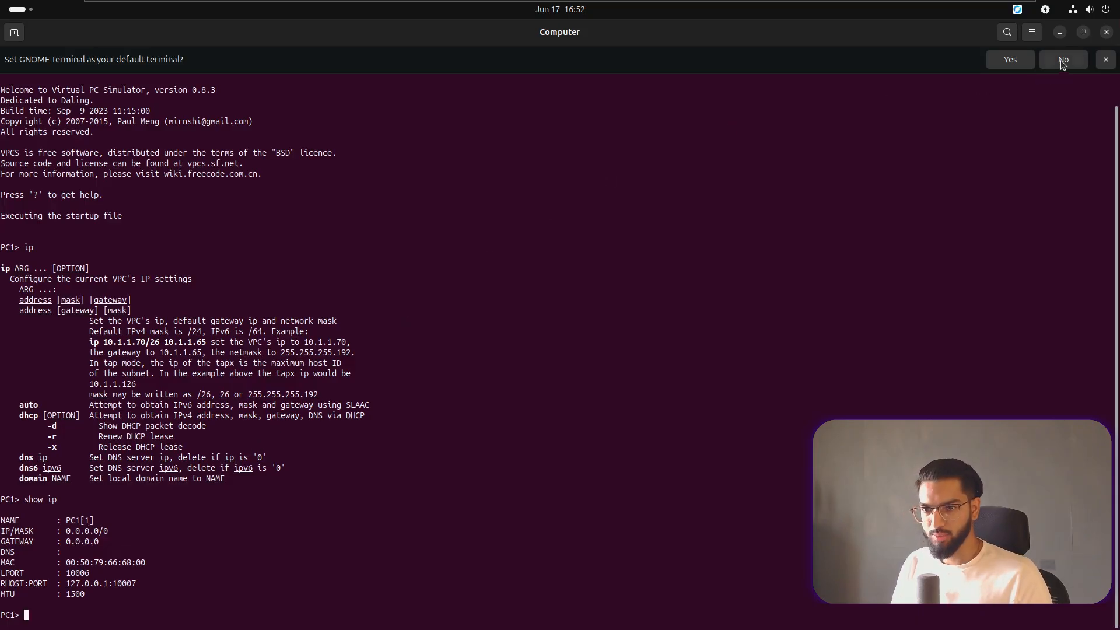
- Restore the Computer terminal to a floating window, enlarge it, and place it beside the Computer node
{"action": "left_click", "coordinate": [1084, 32]}
{"action": "left_click_drag", "start_coordinate": [805, 117], "coordinate": [717, 86]}
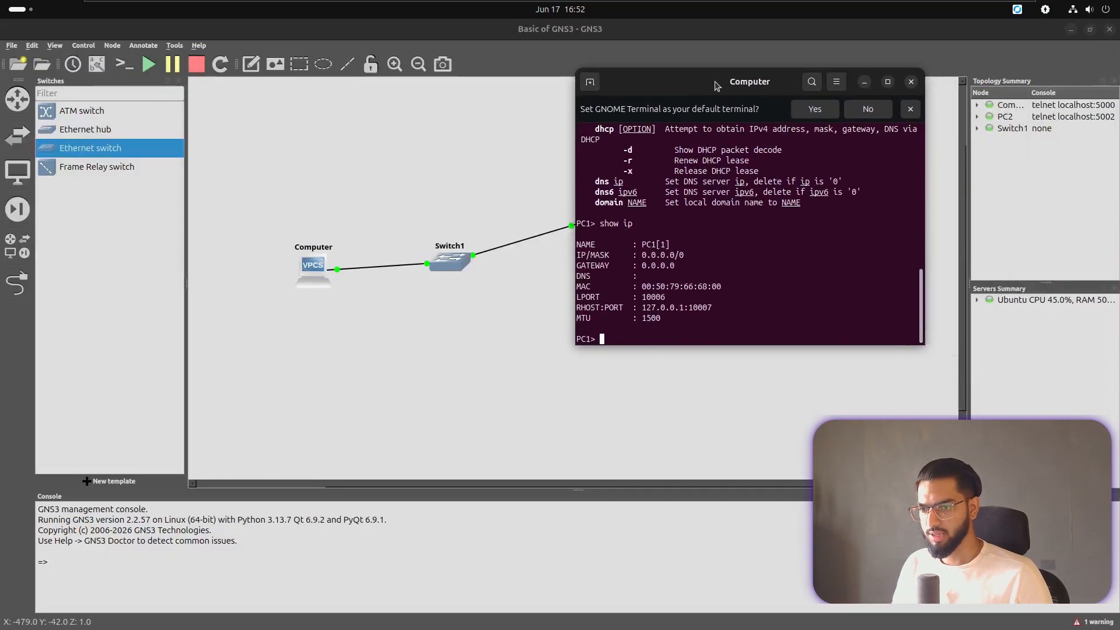
{"action": "left_click_drag", "start_coordinate": [925, 345], "coordinate": [1059, 440]}
{"action": "left_click_drag", "start_coordinate": [758, 85], "coordinate": [612, 90]}
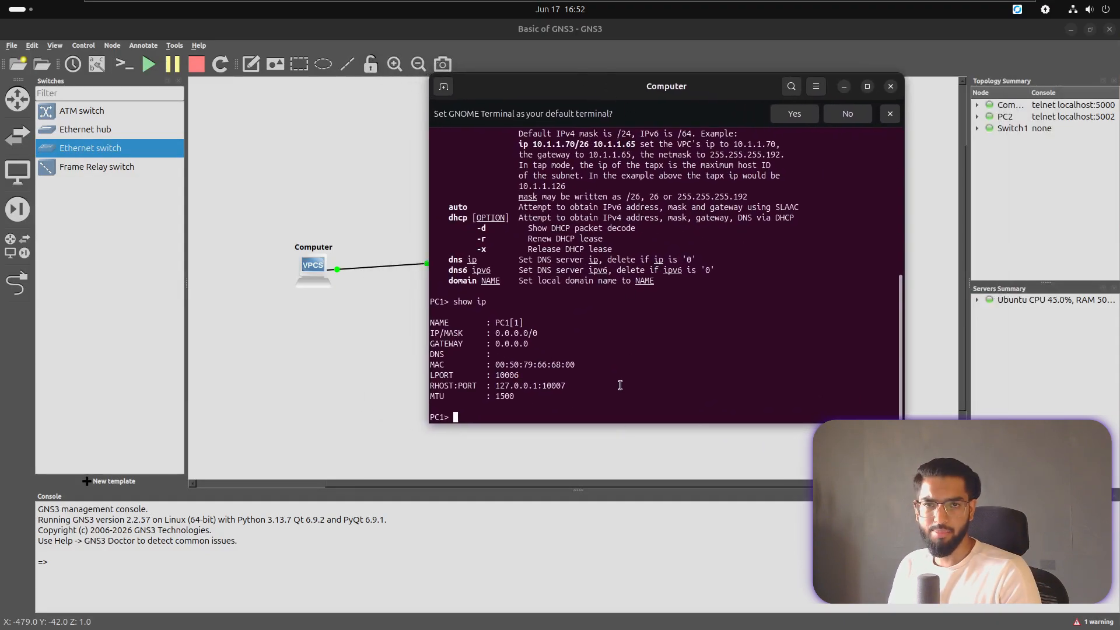
- Assign the Computer node its address with the command "ip 192.168.0.1 255.255.255.0"
{"action": "type", "text": "ip"}
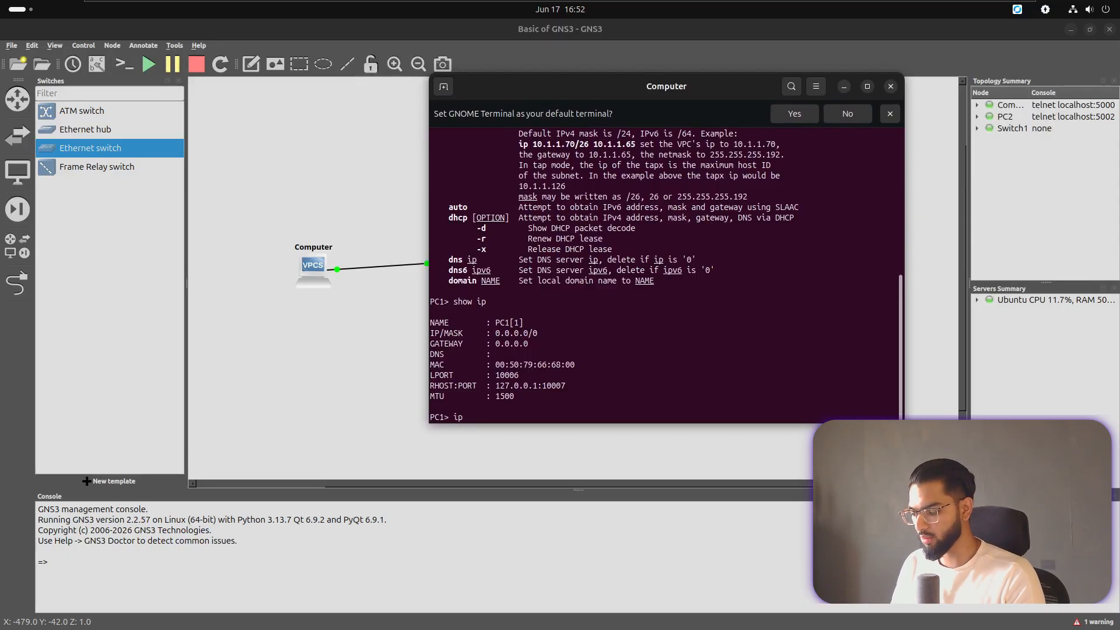
{"action": "type", "text": " 192.1"}
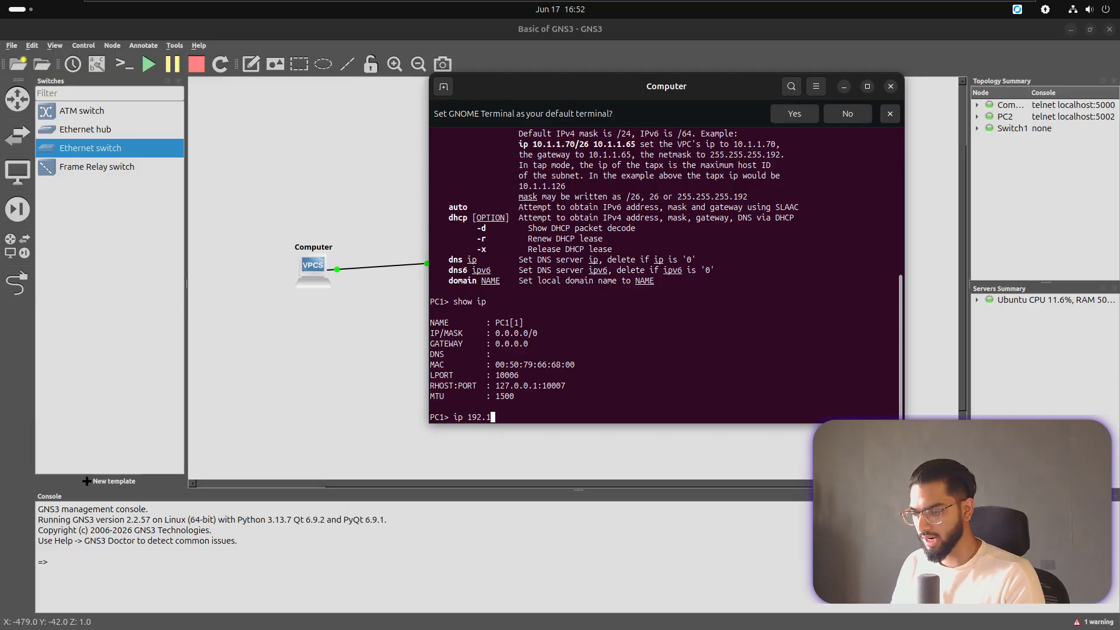
{"action": "type", "text": "68.0.1"}
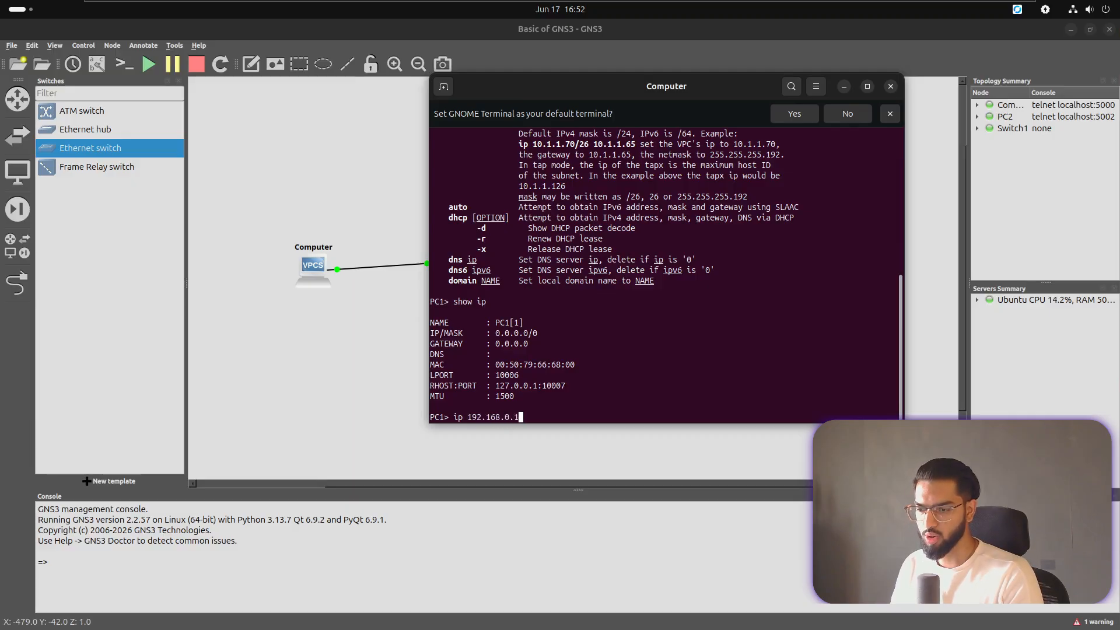
{"action": "type", "text": " 255."}
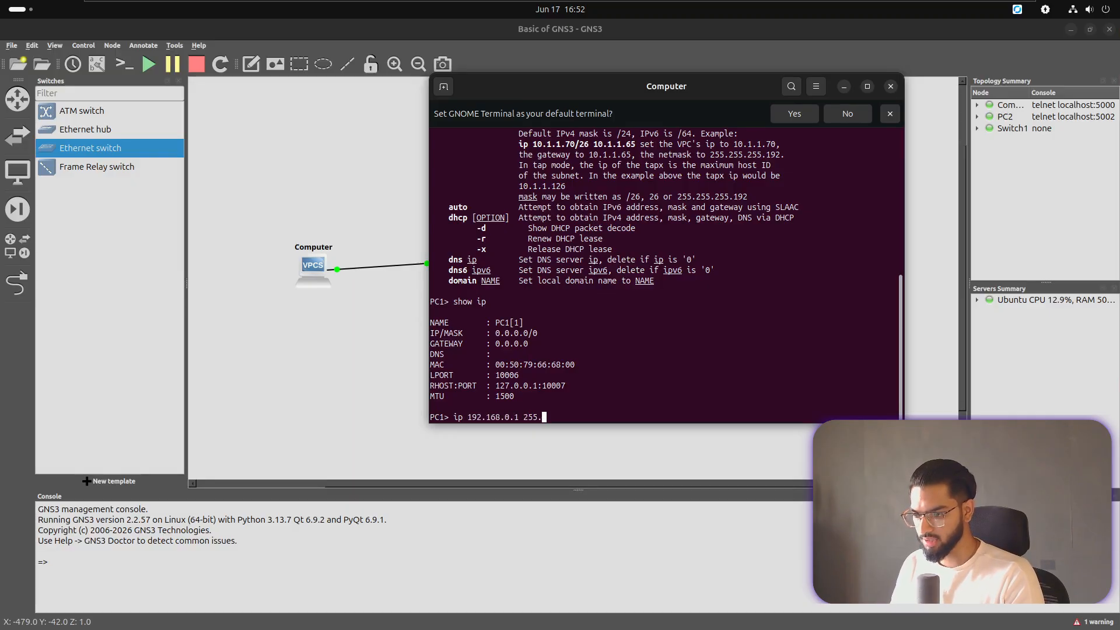
{"action": "type", "text": "255."}
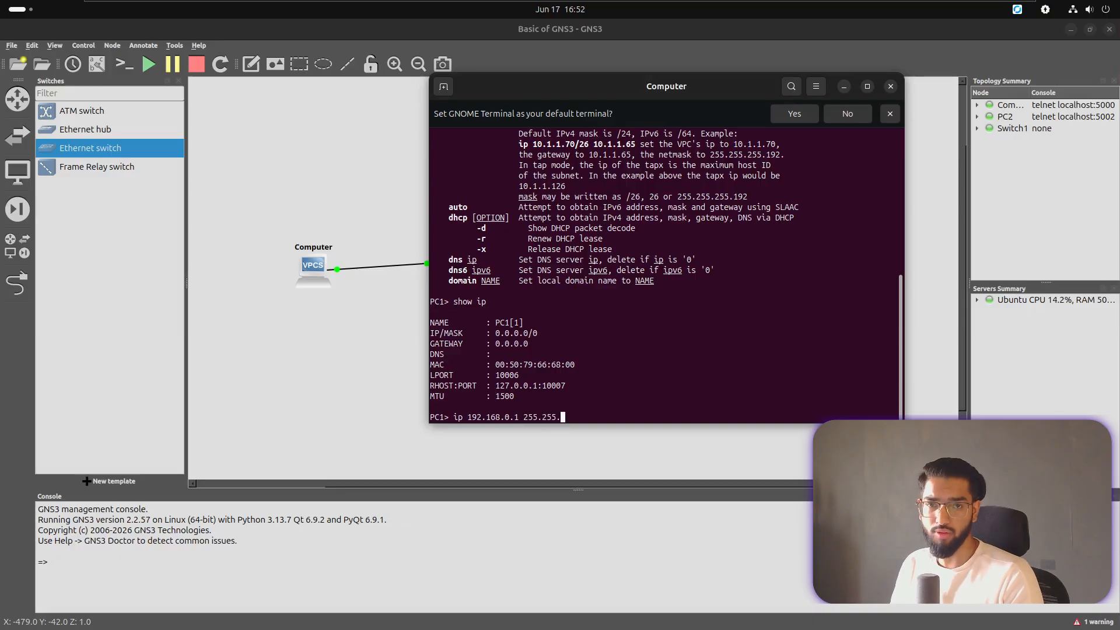
{"action": "type", "text": "25..0"}
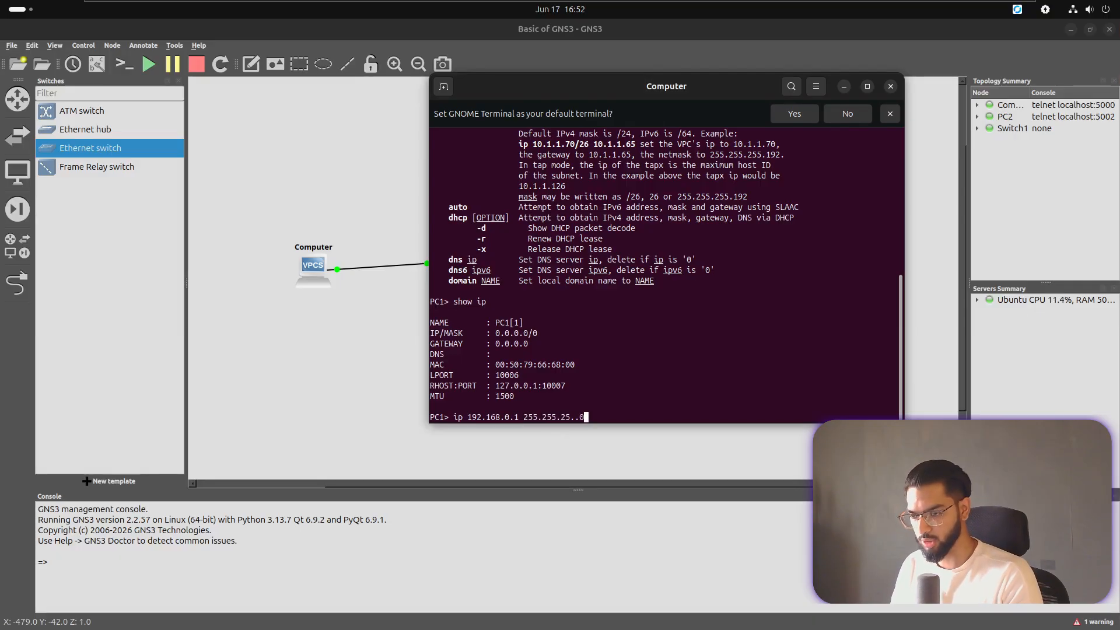
{"action": "key", "text": "BackSpace"}
{"action": "key", "text": "BackSpace"}
{"action": "key", "text": "BackSpace"}
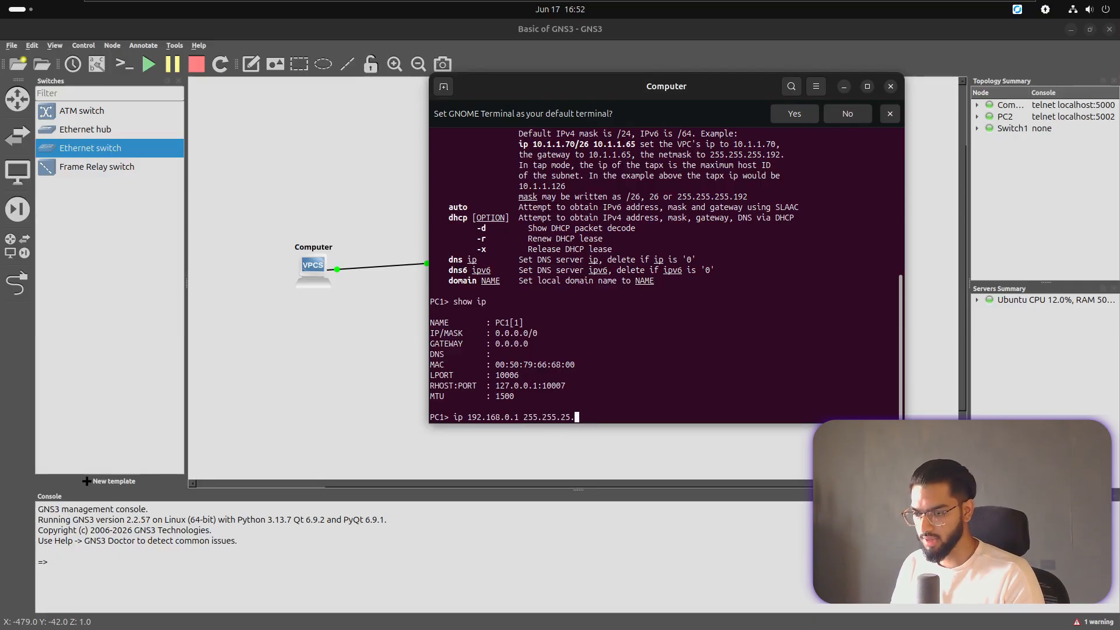
{"action": "type", "text": "5"}
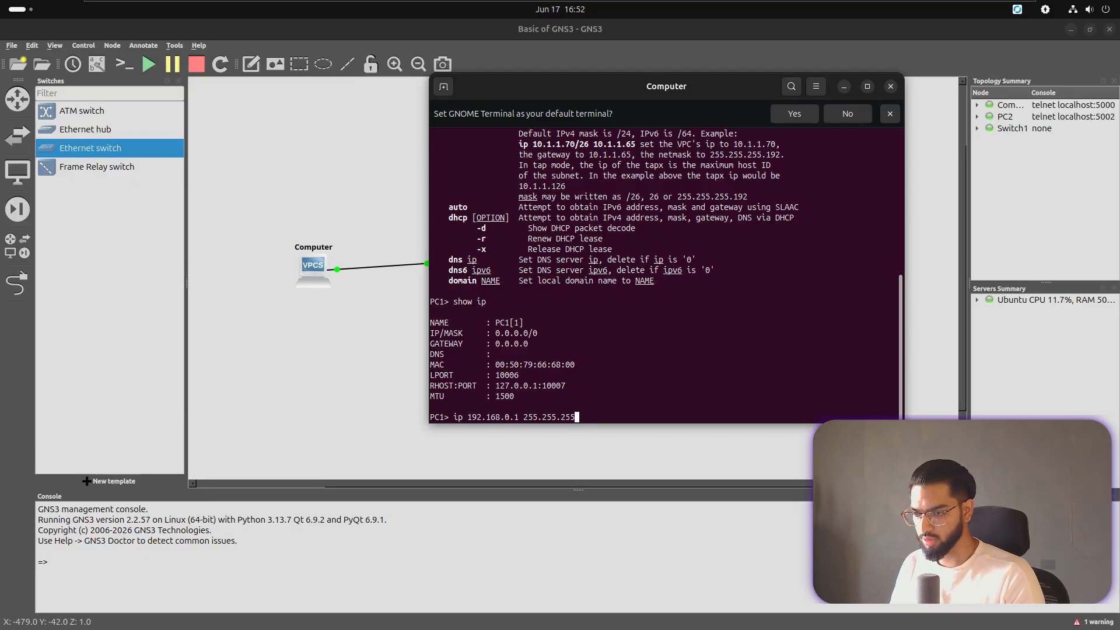
{"action": "type", "text": ".0"}
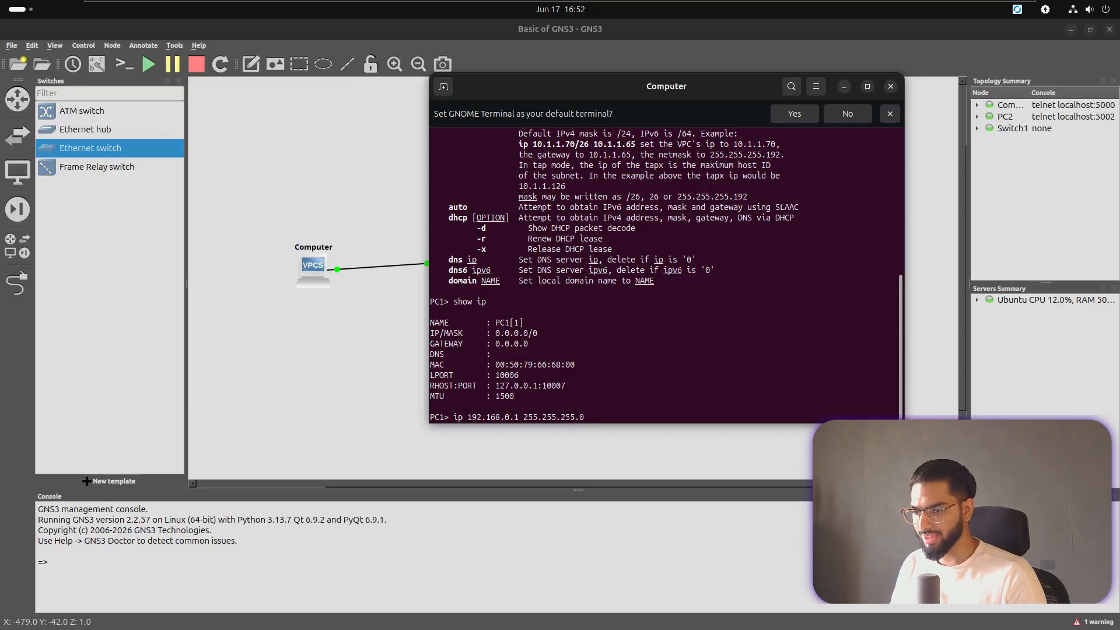
{"action": "key", "text": "Return"}
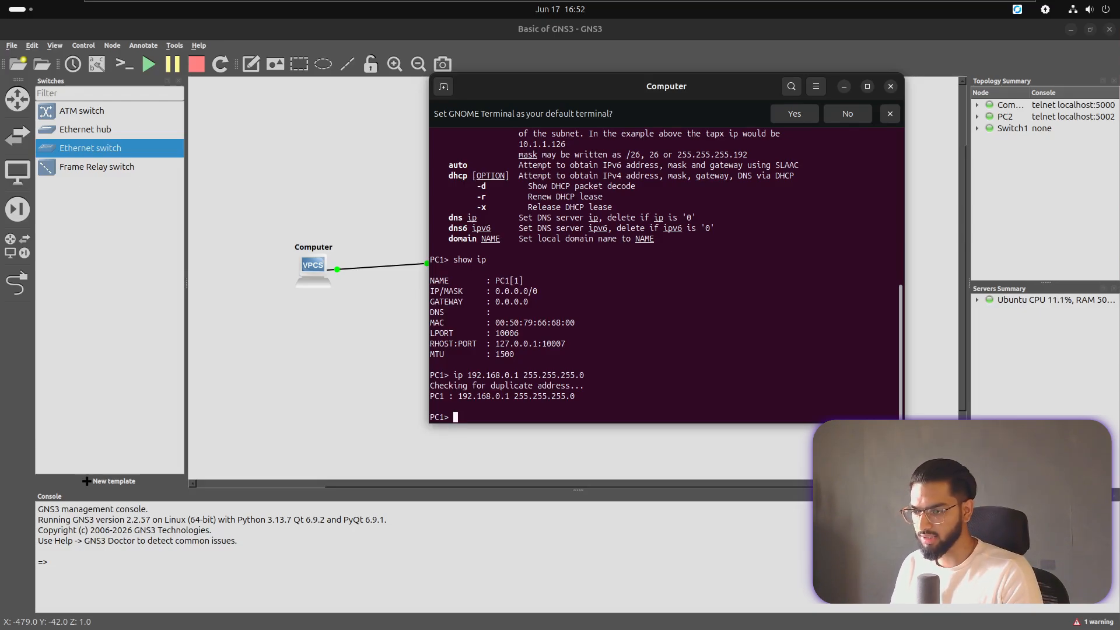
- Run "show ip" on the Computer node again and check its IP address, prefix and MAC address
{"action": "type", "text": "show ip"}
{"action": "key", "text": "Return"}
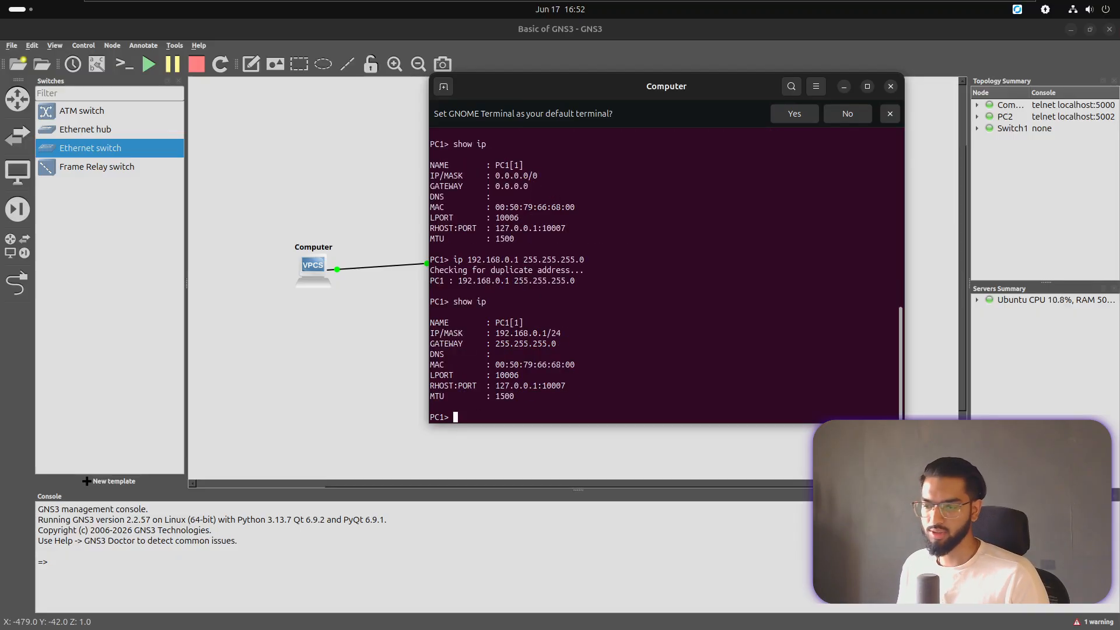
{"action": "mouse_move", "coordinate": [495, 333]}
{"action": "left_mouse_down"}
{"action": "mouse_move", "coordinate": [561, 334]}
{"action": "mouse_move", "coordinate": [512, 333]}
{"action": "left_mouse_up"}
{"action": "left_click", "coordinate": [560, 335]}
{"action": "left_click", "coordinate": [512, 333]}
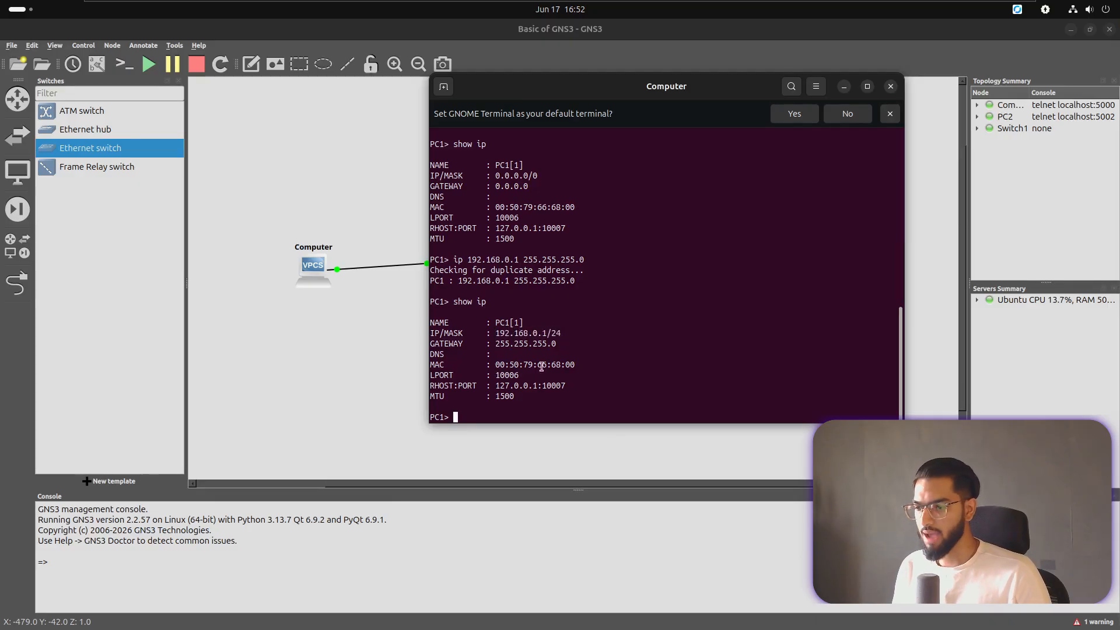
{"action": "left_click_drag", "start_coordinate": [494, 365], "coordinate": [578, 364]}
{"action": "left_click", "coordinate": [576, 365]}
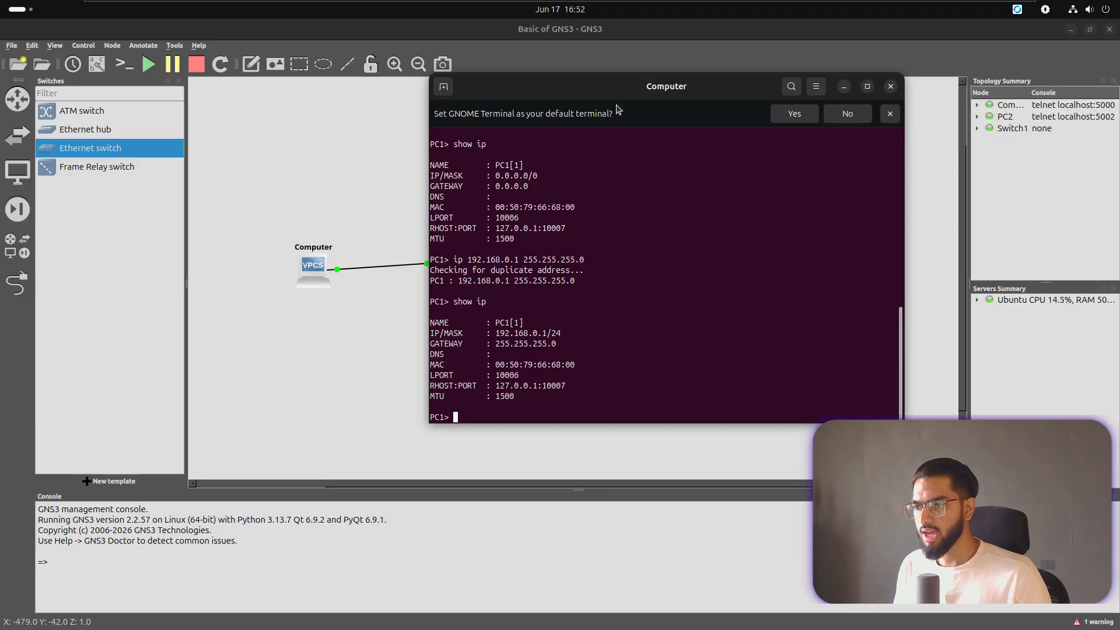
- Move the Computer terminal window below the topology and open the console of PC2
{"action": "left_click_drag", "start_coordinate": [619, 93], "coordinate": [707, 277]}
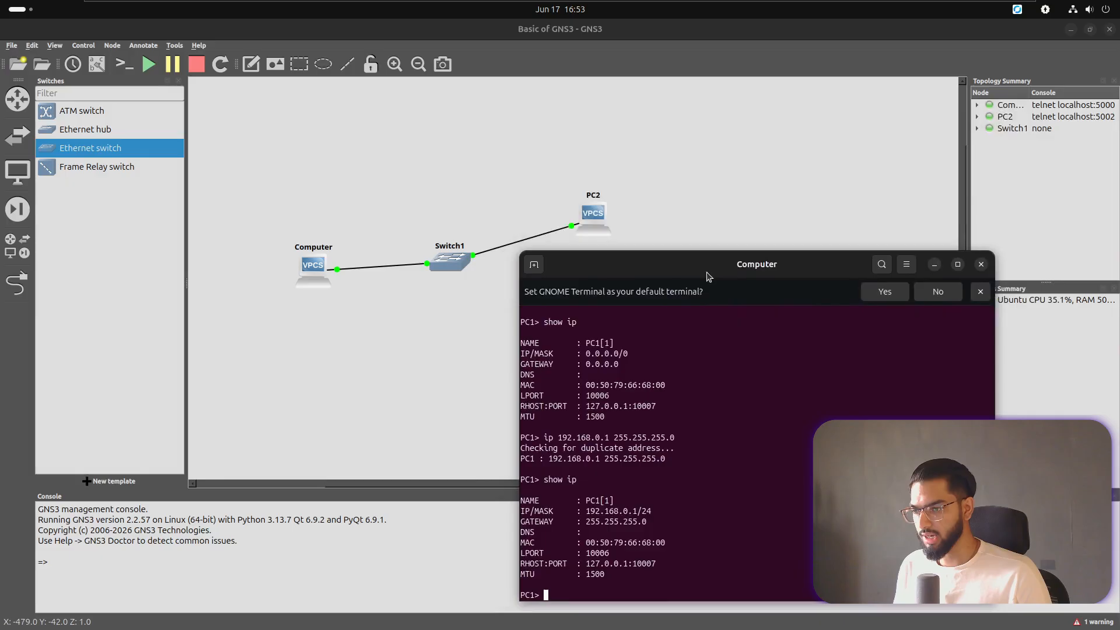
{"action": "left_click", "coordinate": [600, 215]}
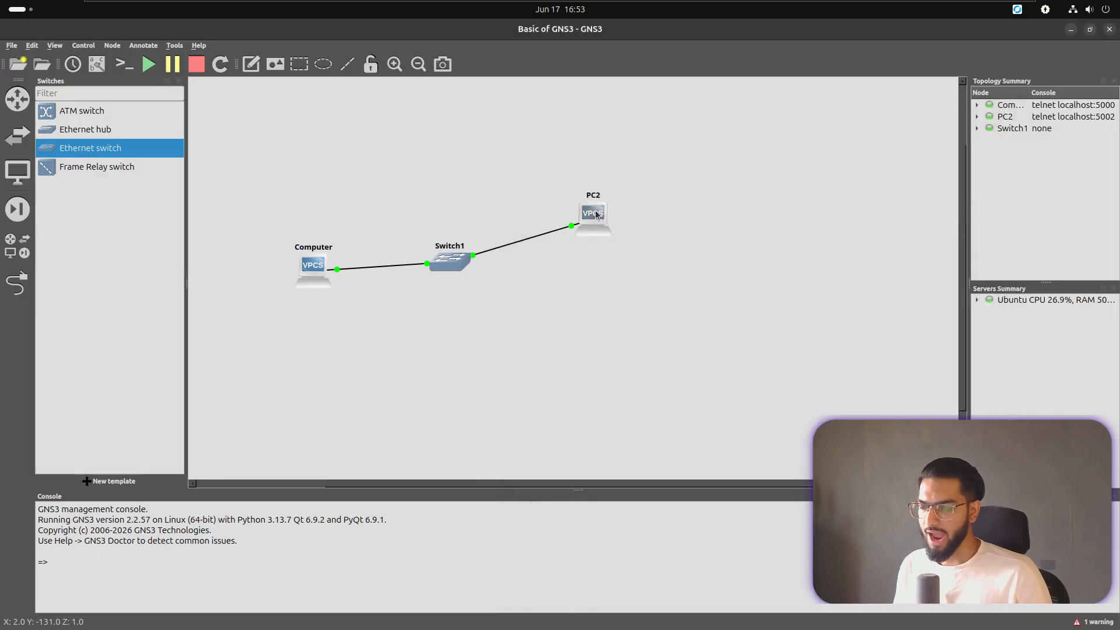
{"action": "right_click", "coordinate": [598, 216]}
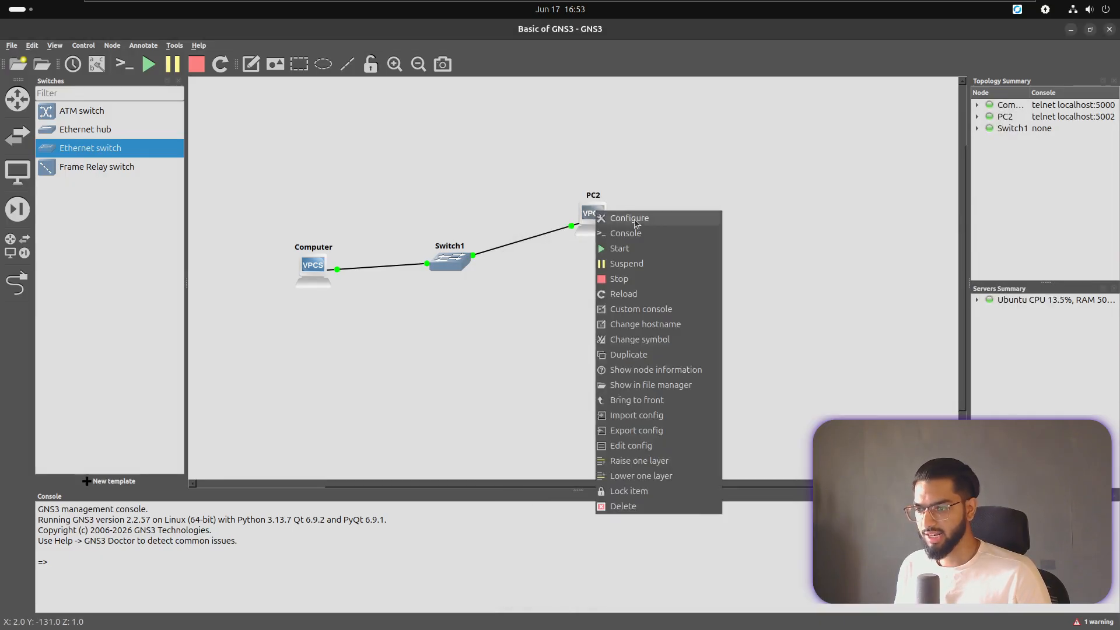
{"action": "left_click", "coordinate": [650, 236]}
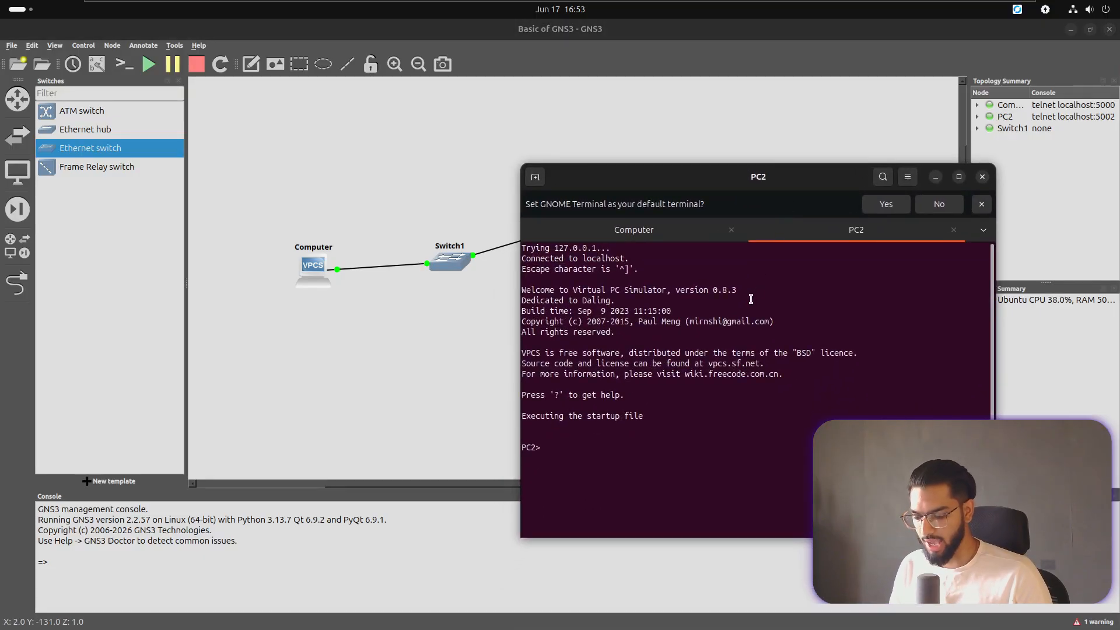
- Run "show ip" in the PC2 console to check its IP settings
{"action": "type", "text": "show"}
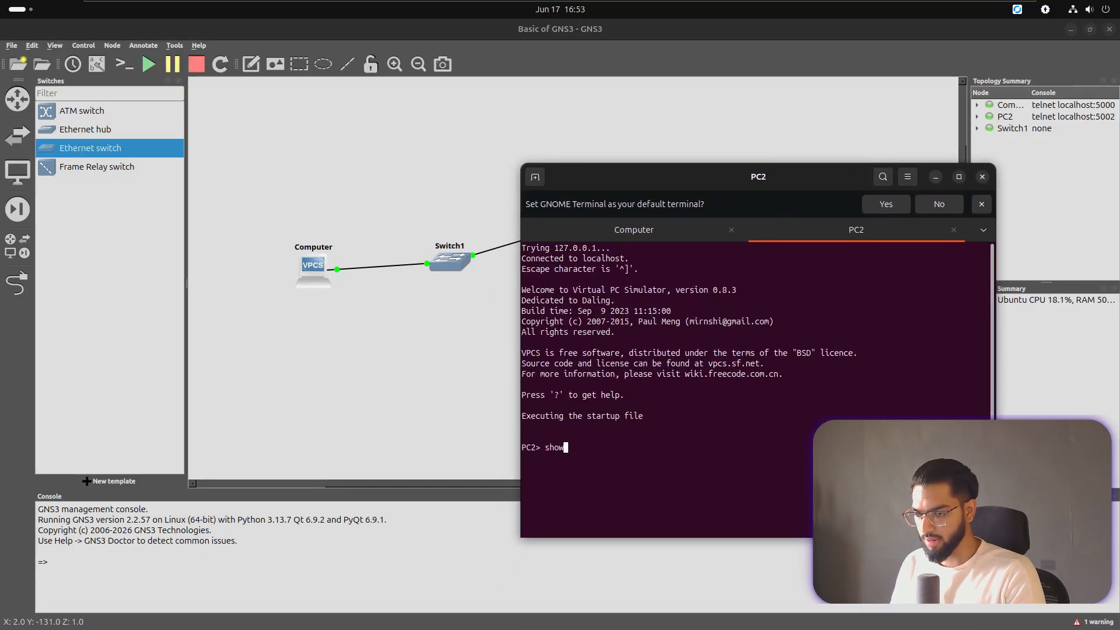
{"action": "type", "text": " ip"}
{"action": "key", "text": "Return"}
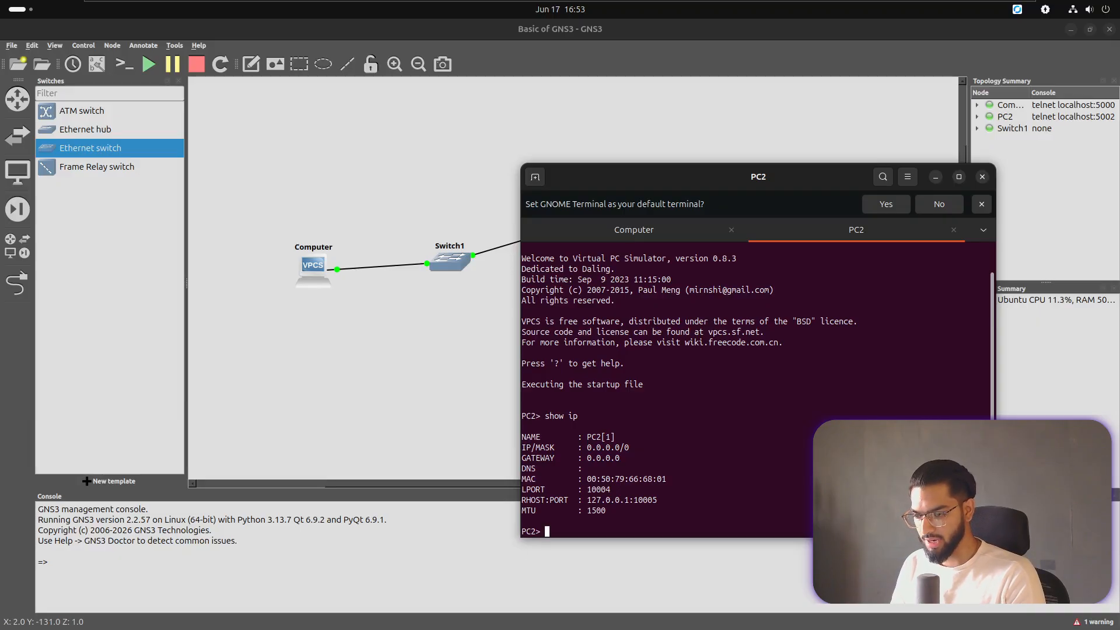
- Assign PC2 its address with the command "ip 192.168.0.2 255.255.255.0"
{"action": "type", "text": "ip "}
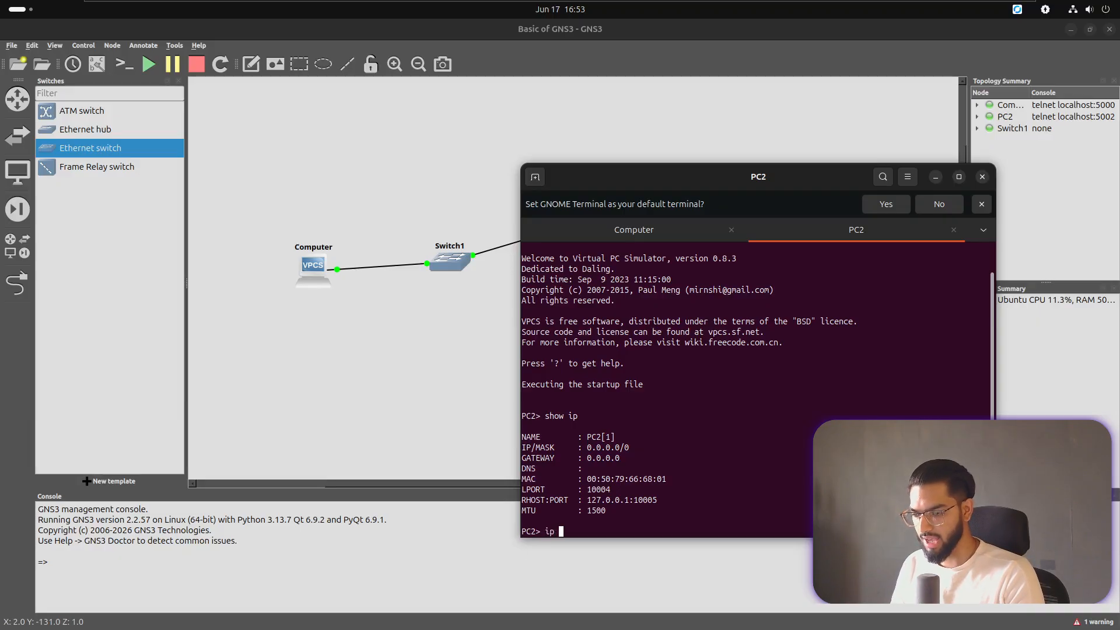
{"action": "type", "text": "192.16"}
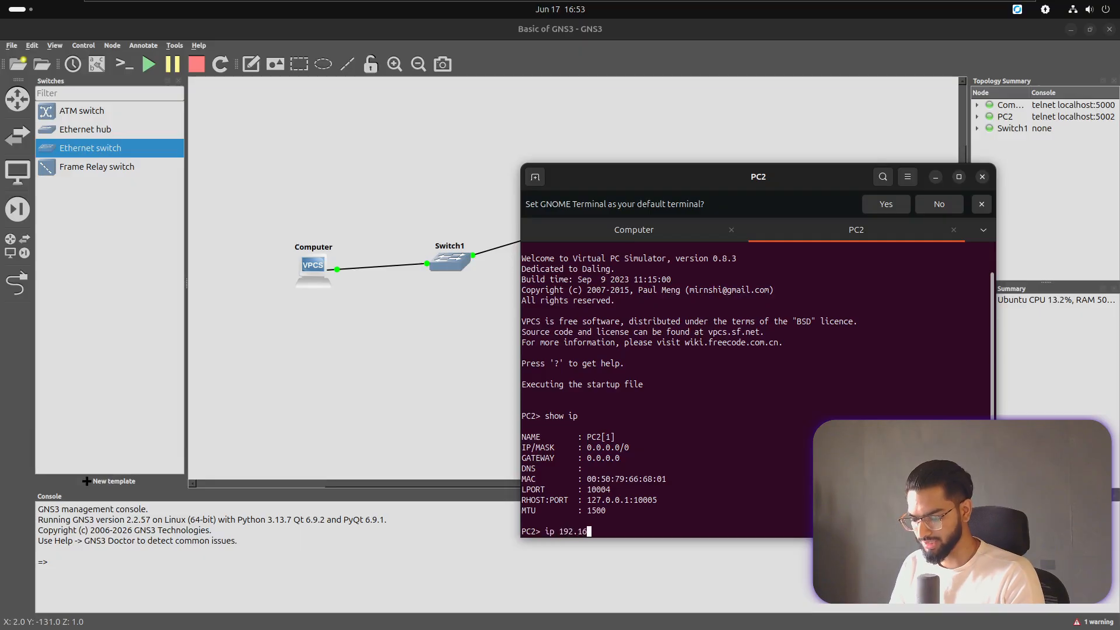
{"action": "type", "text": "8.0.2 "}
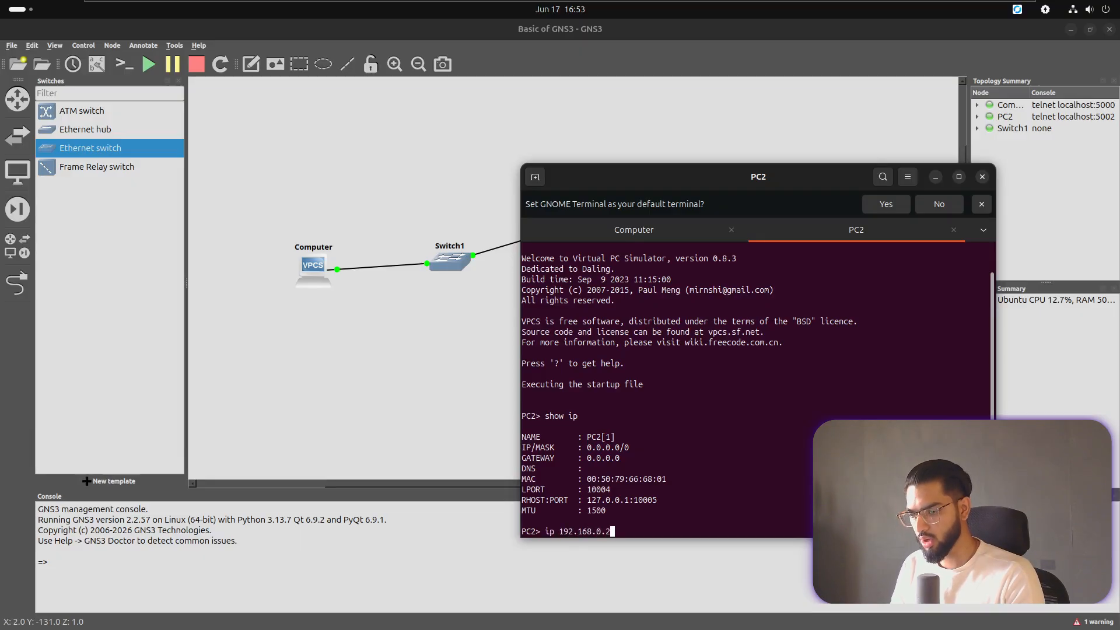
{"action": "type", "text": "255.2"}
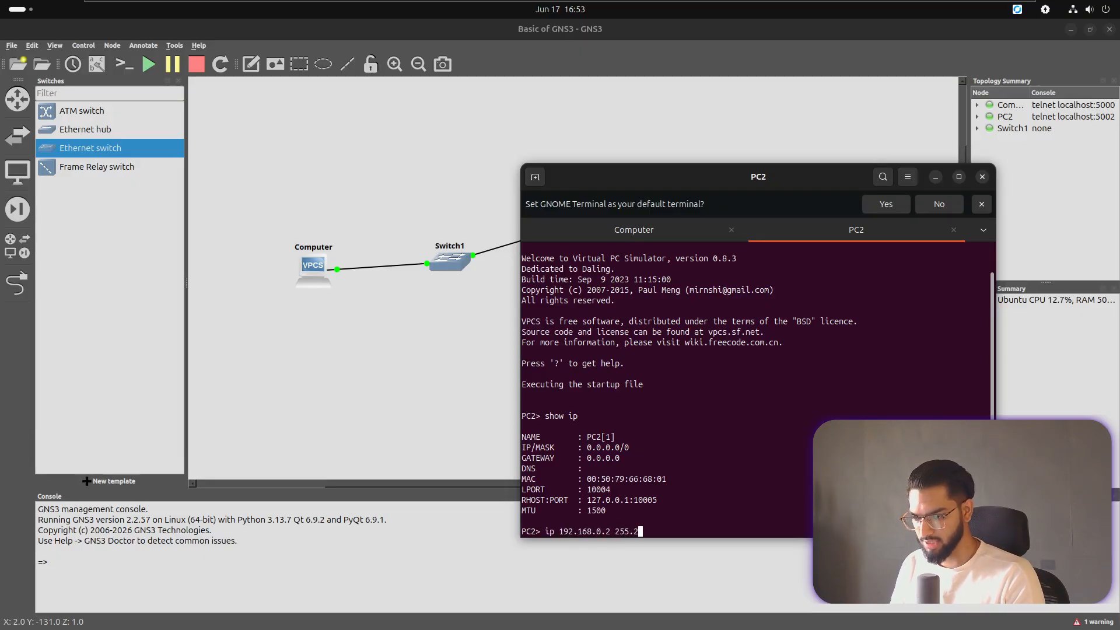
{"action": "type", "text": "55.255.25"}
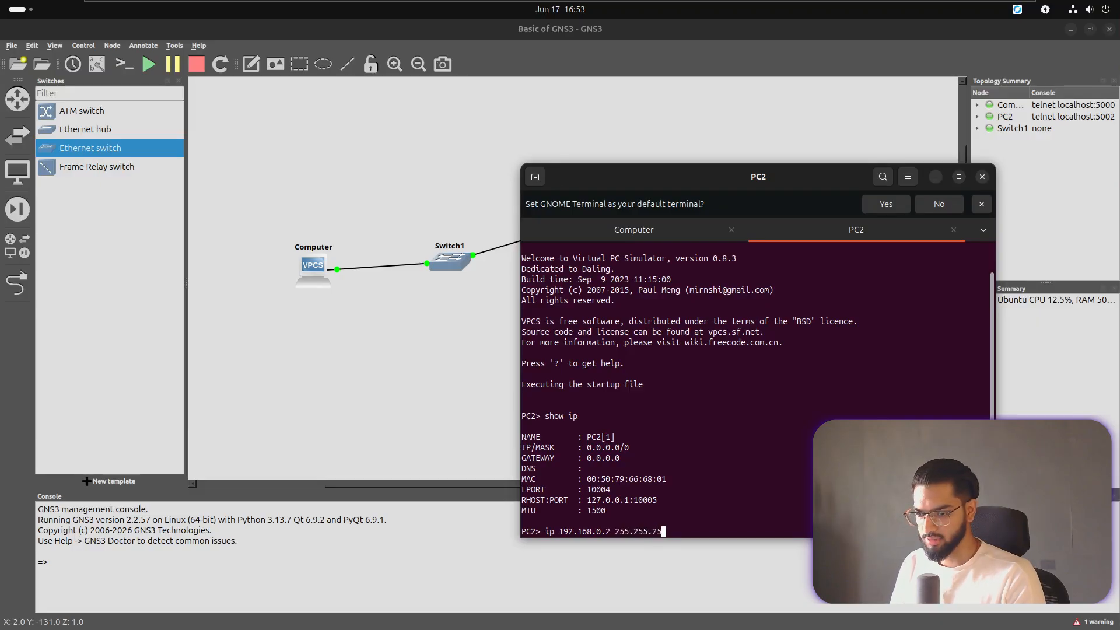
{"action": "type", "text": "0"}
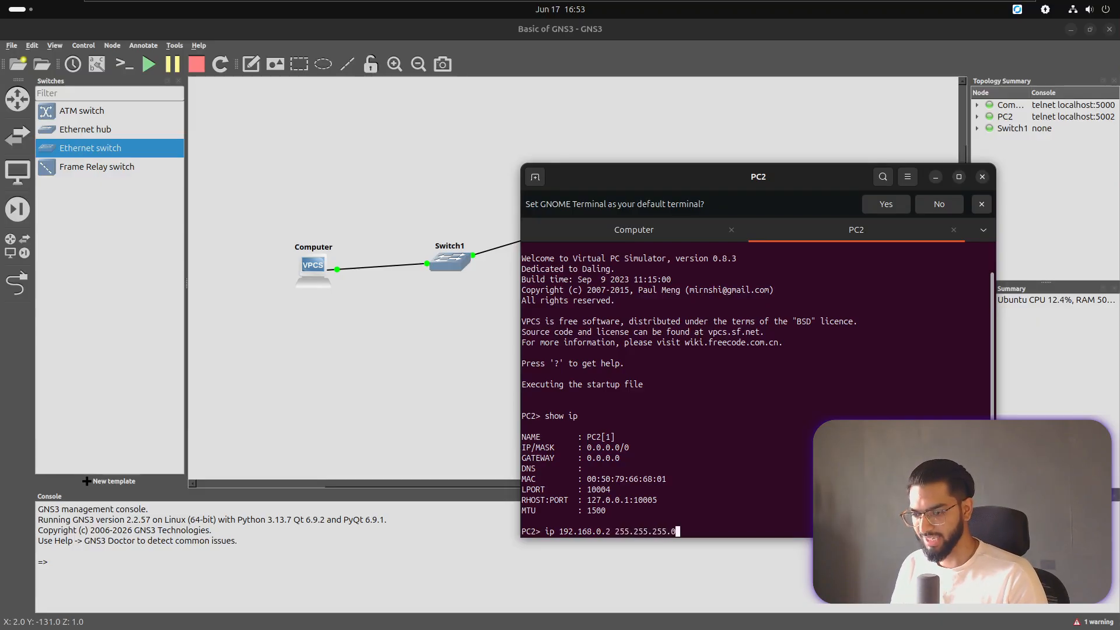
{"action": "key", "text": "Return"}
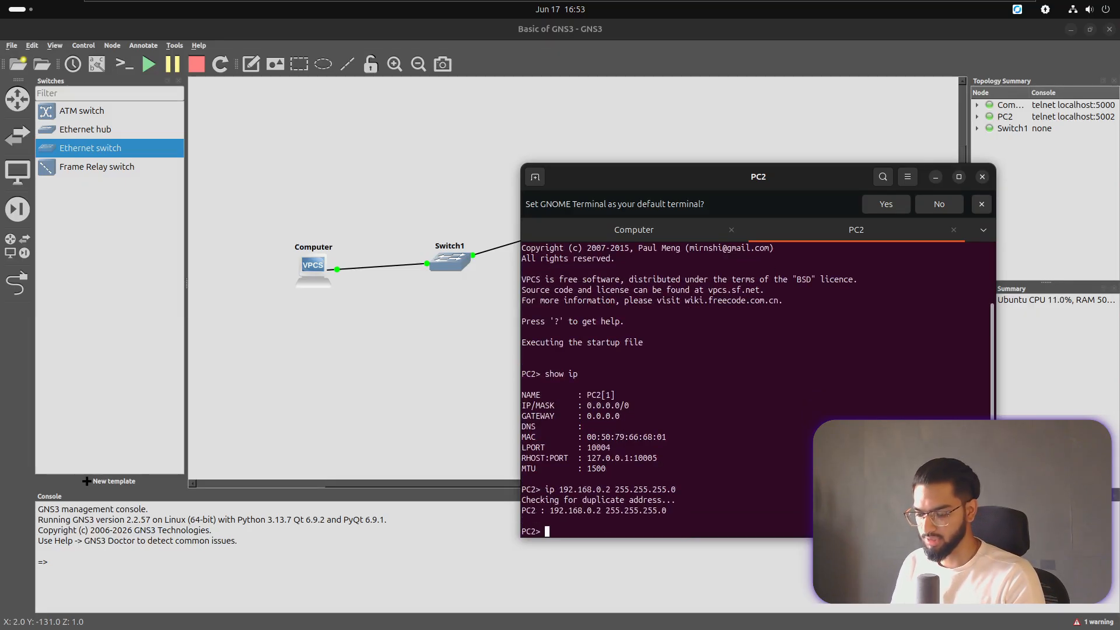
- Test connectivity from PC2 to the Computer node with the command "ping 192.168.0.1"
{"action": "type", "text": "p"}
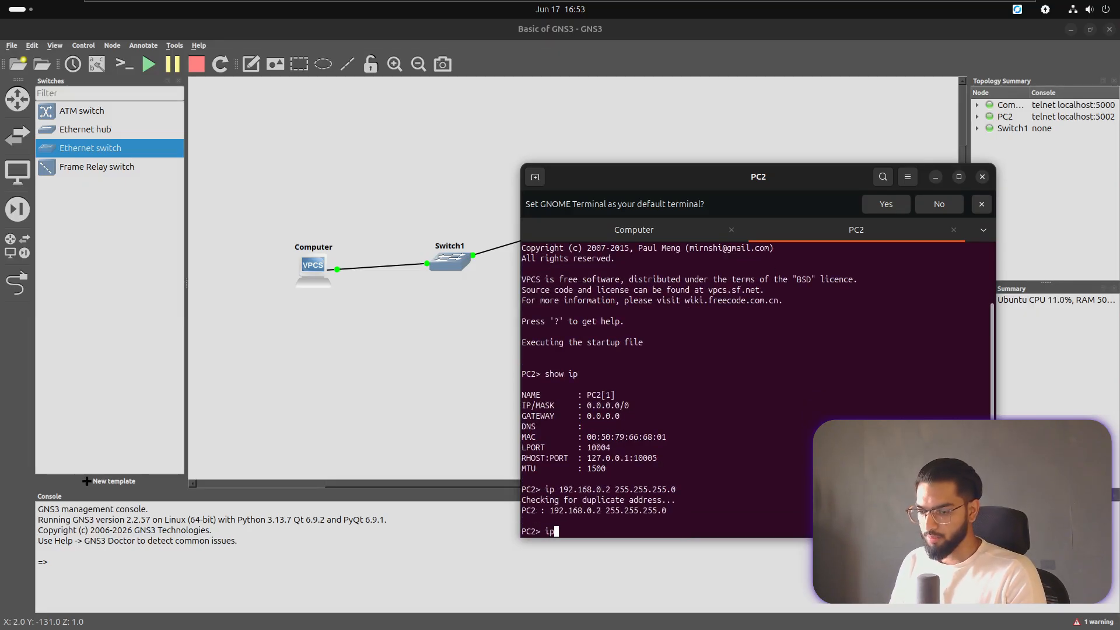
{"action": "type", "text": "ing"}
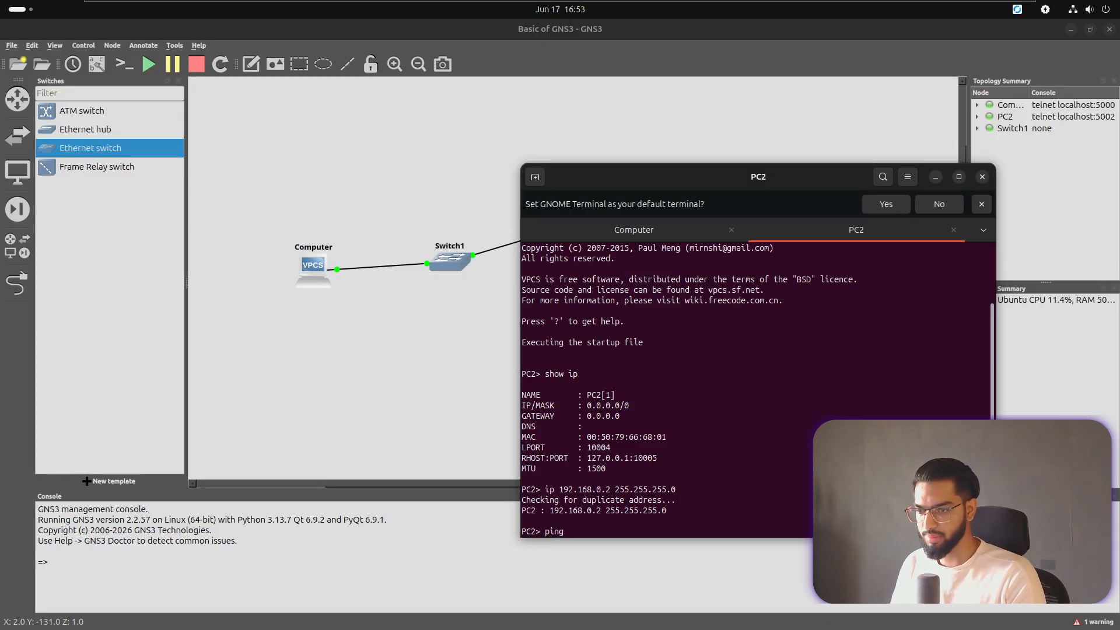
{"action": "type", "text": " 192.1"}
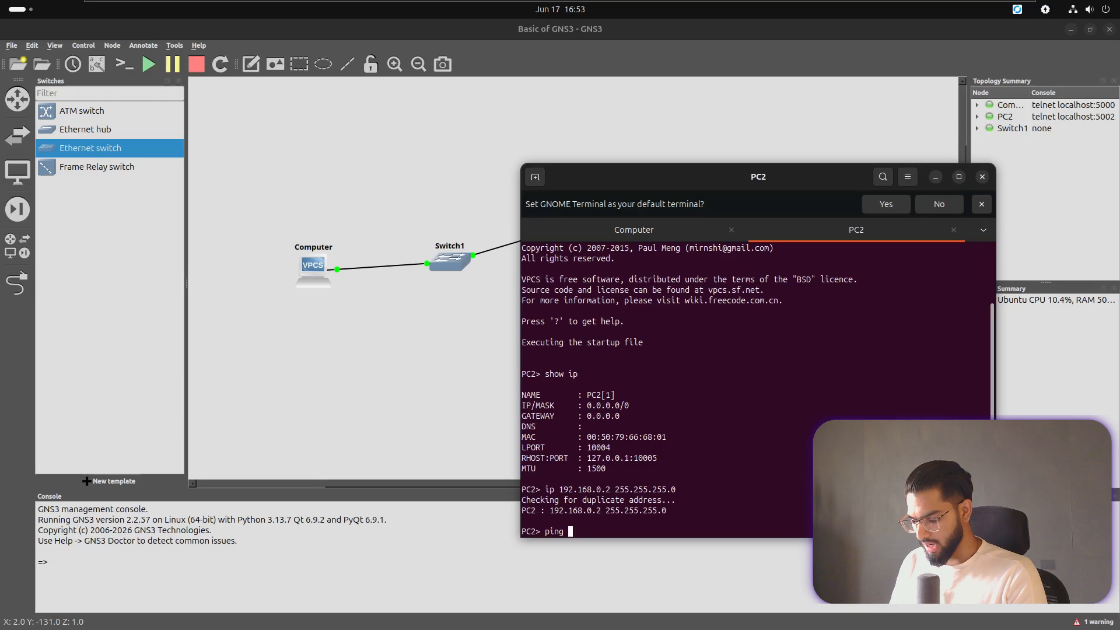
{"action": "type", "text": "68"}
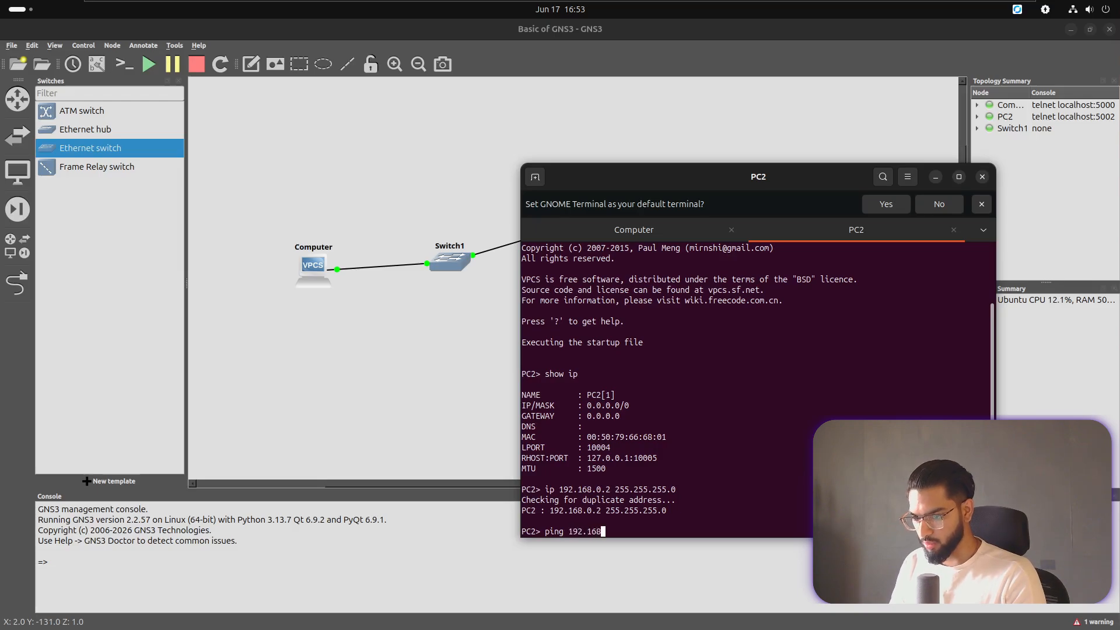
{"action": "type", "text": ".0.1"}
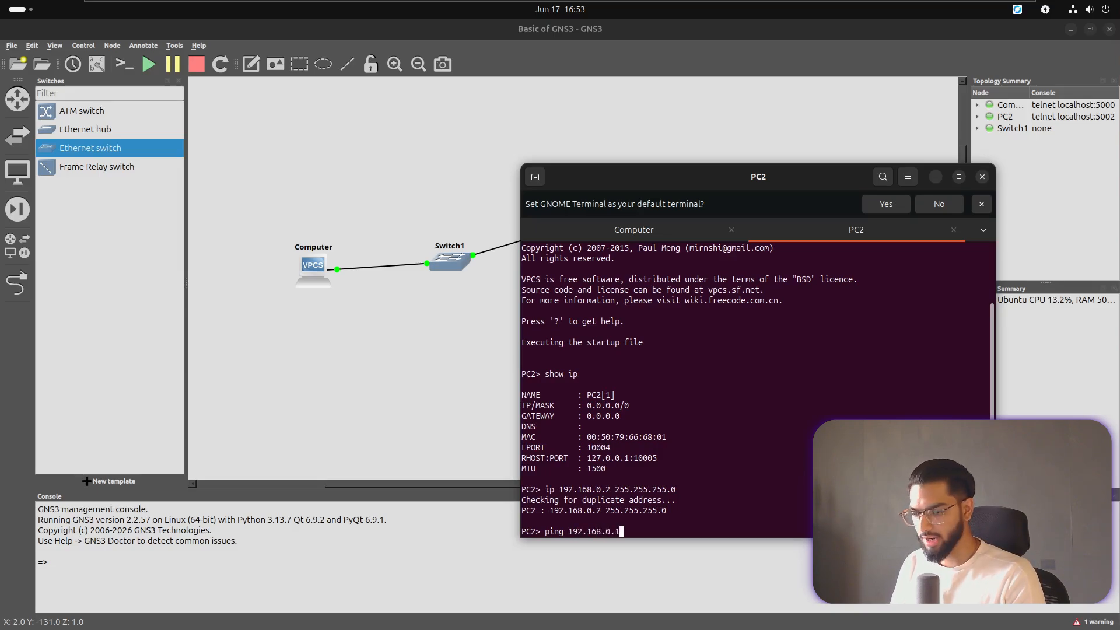
{"action": "key", "text": "Return"}
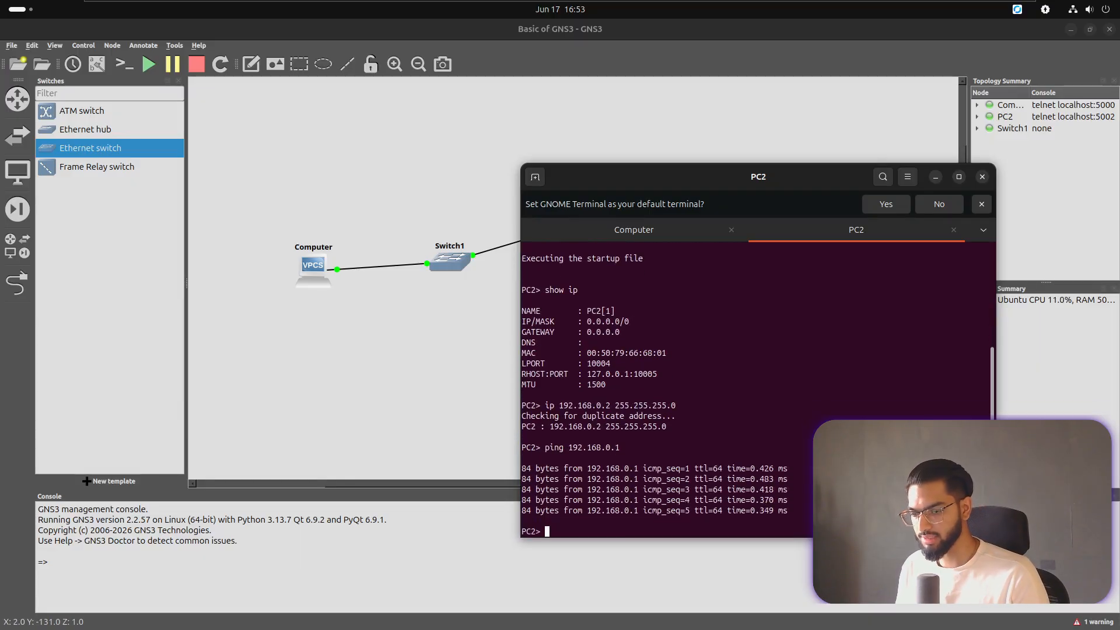
- Move the terminal window clear of the PC2 node and store PC2's configuration with the "save" command
{"action": "left_click_drag", "start_coordinate": [690, 174], "coordinate": [780, 206]}
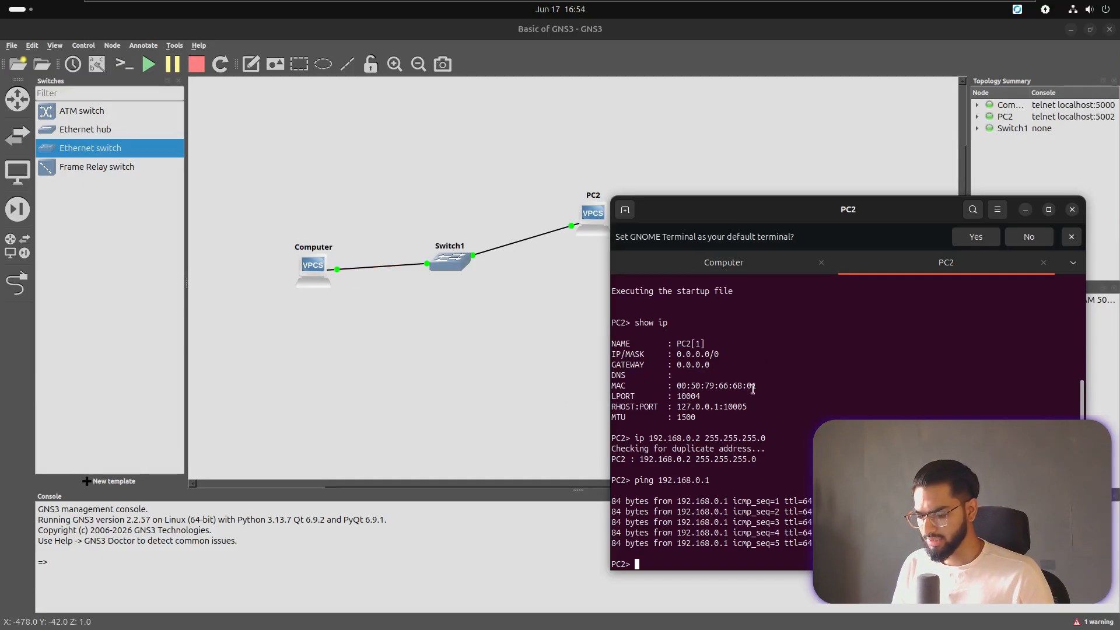
{"action": "type", "text": "save"}
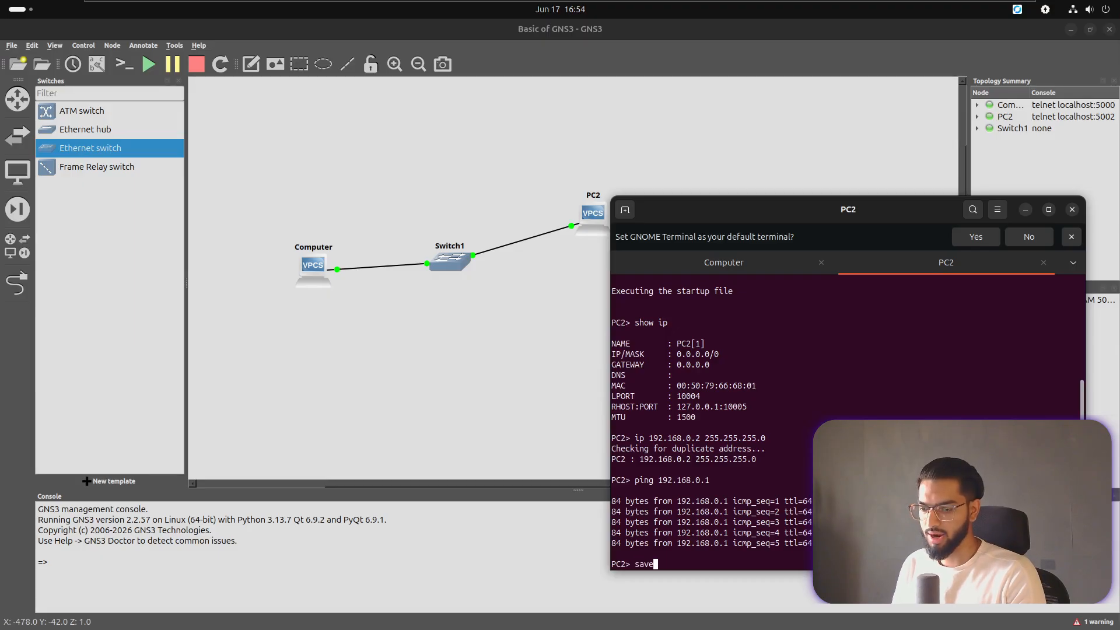
{"action": "key", "text": "Return"}
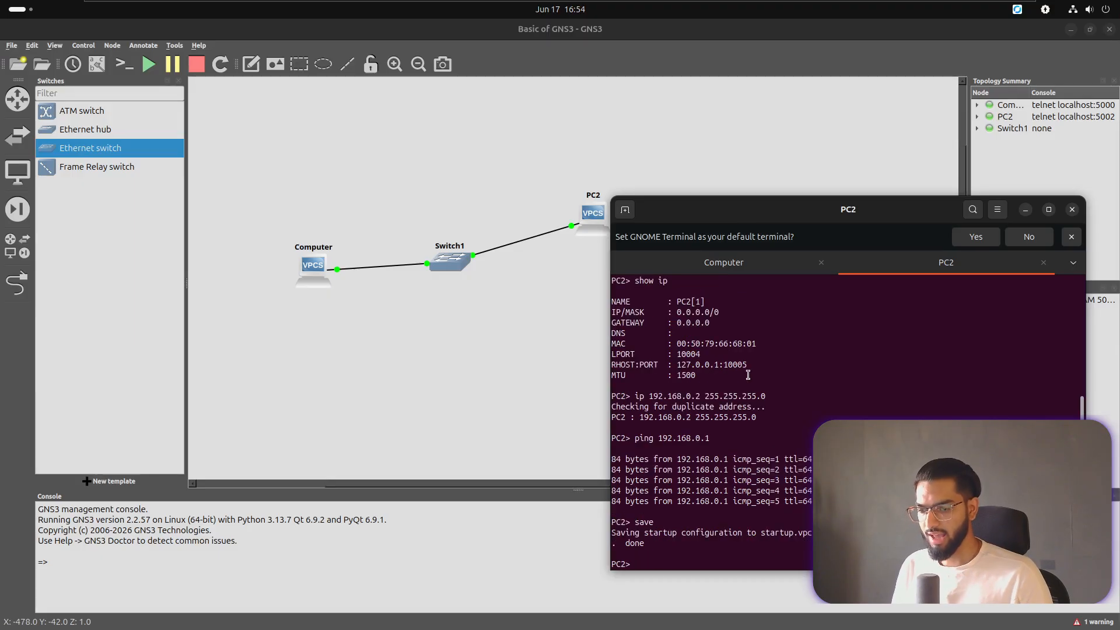
- Store the Computer node's configuration with "save" in its console, and return to the topology
{"action": "left_click", "coordinate": [726, 262]}
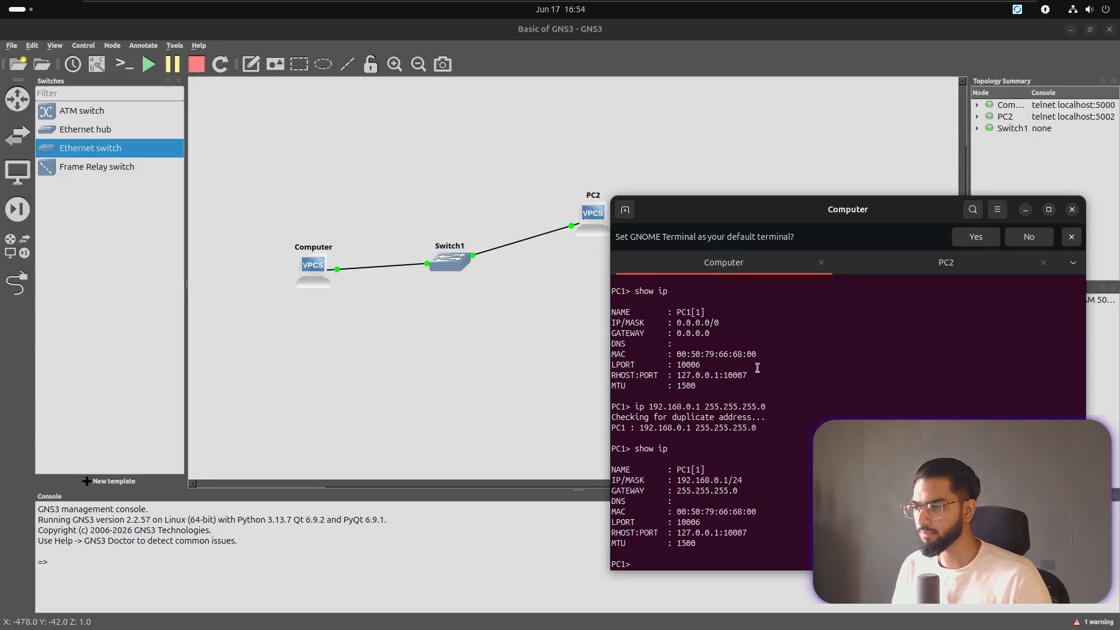
{"action": "type", "text": "save"}
{"action": "key", "text": "Return"}
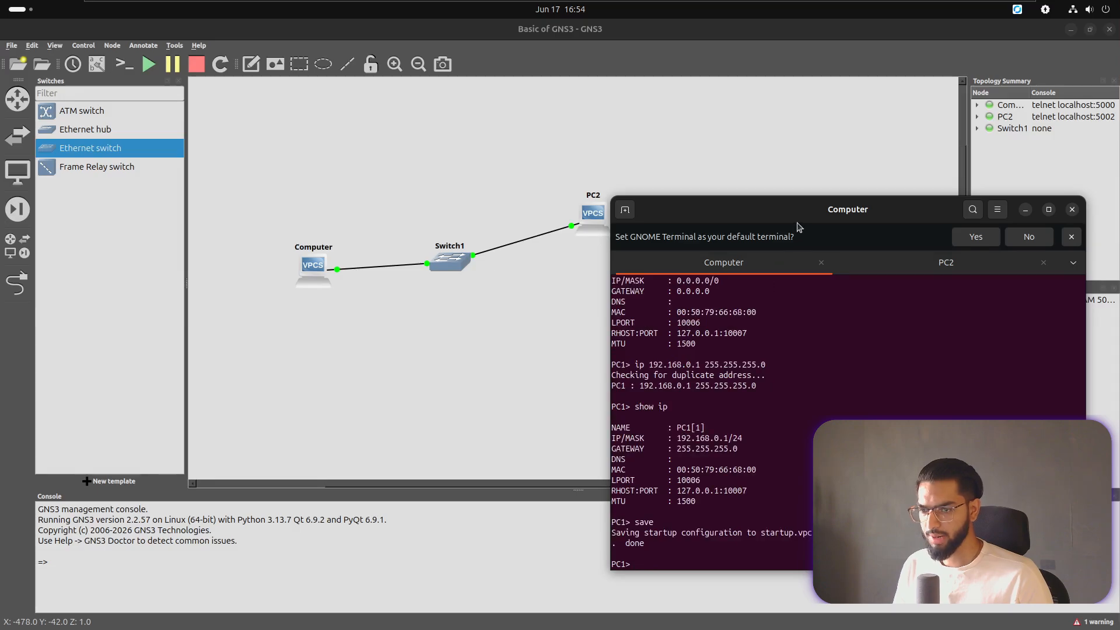
{"action": "mouse_move", "coordinate": [799, 227]}
{"action": "left_mouse_down"}
{"action": "mouse_move", "coordinate": [845, 215]}
{"action": "mouse_move", "coordinate": [816, 217]}
{"action": "left_mouse_up"}
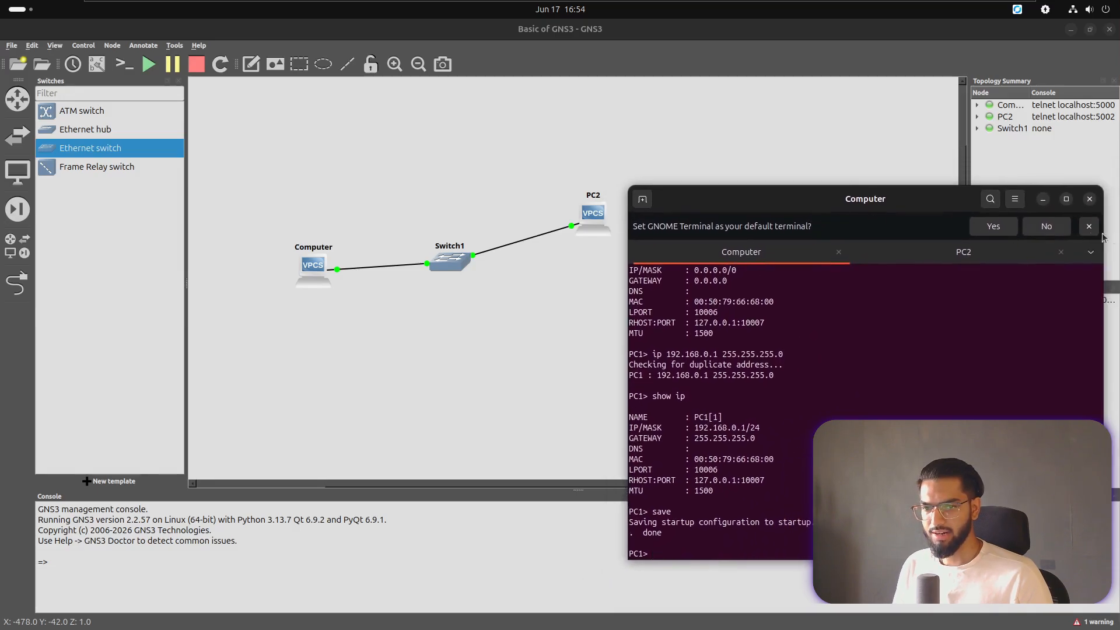
{"action": "left_click", "coordinate": [443, 145]}
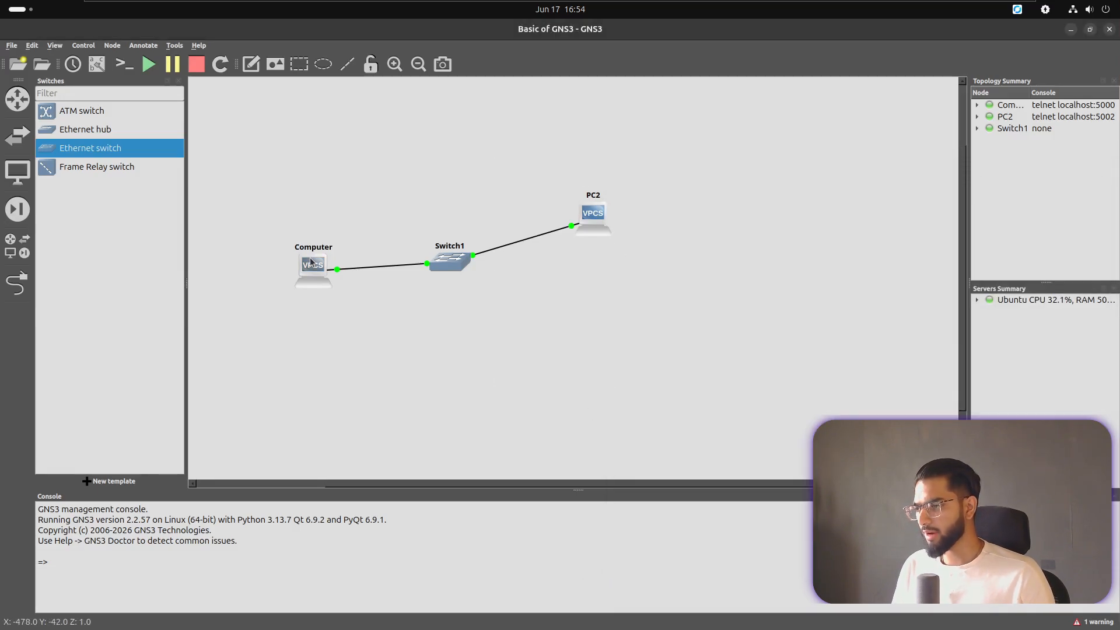
- Look through the predefined terminal commands for the Computer node's custom console and cancel without choosing one
{"action": "right_click", "coordinate": [316, 272]}
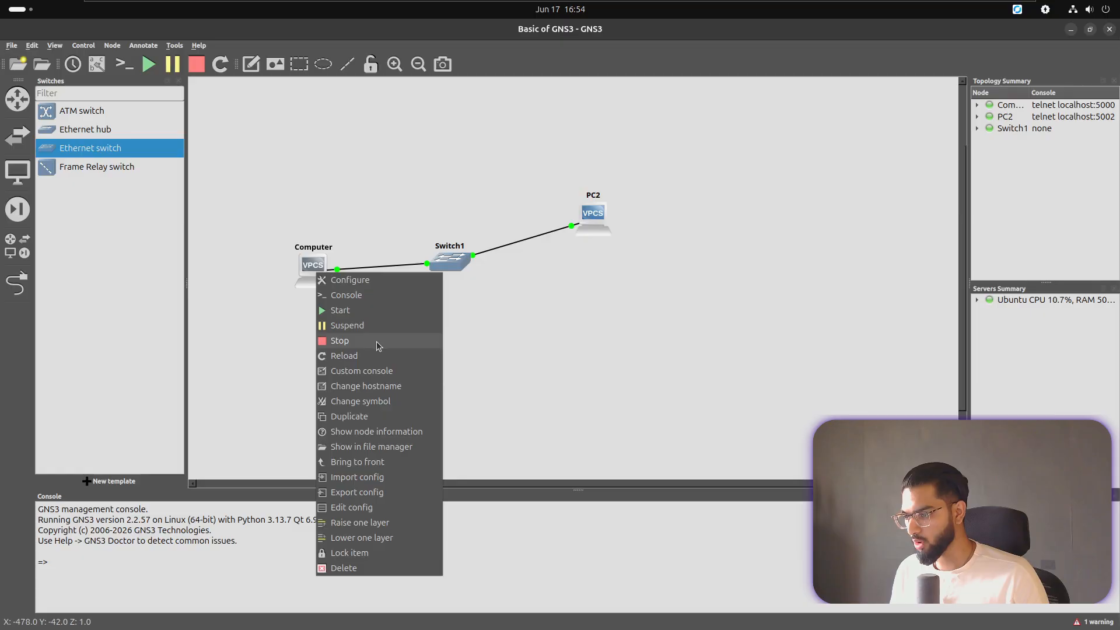
{"action": "left_click", "coordinate": [396, 376]}
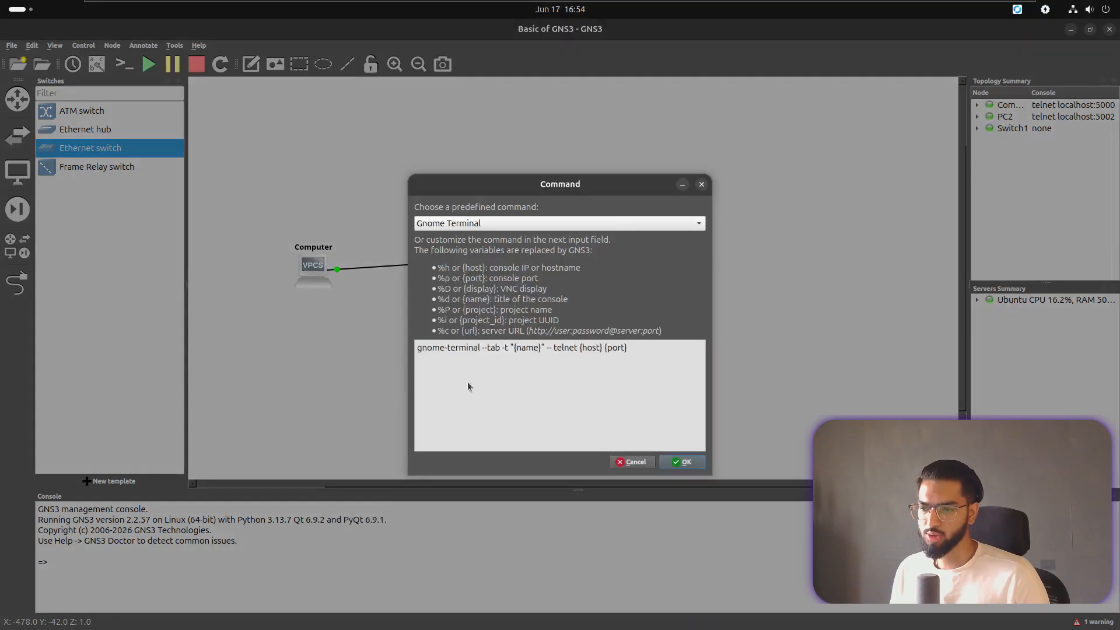
{"action": "left_click", "coordinate": [534, 223]}
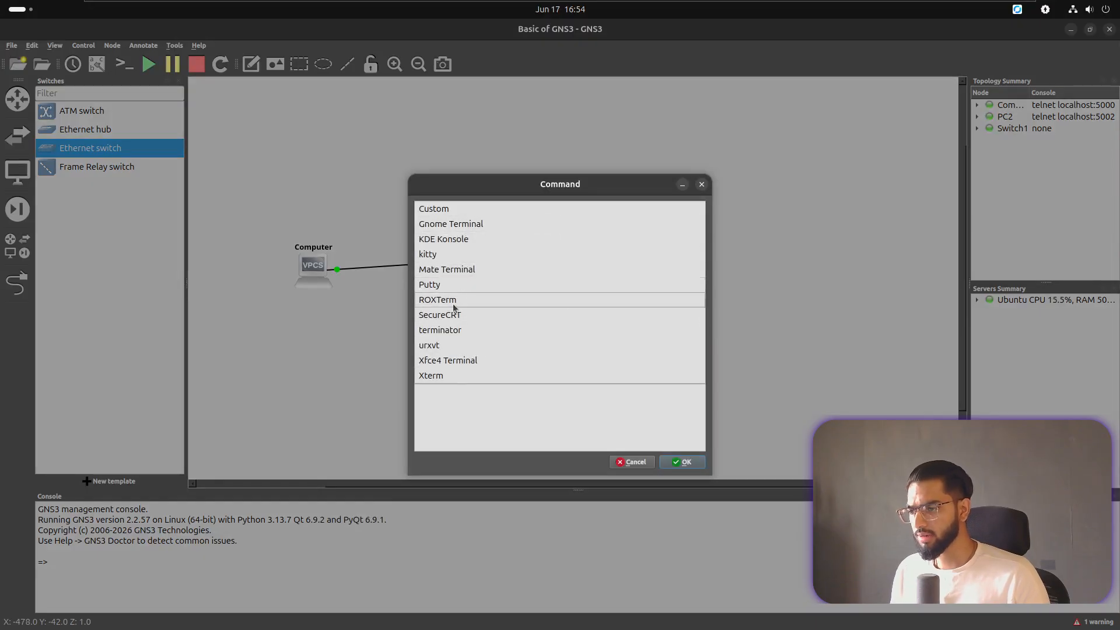
{"action": "left_click", "coordinate": [641, 463]}
{"action": "left_click", "coordinate": [642, 464]}
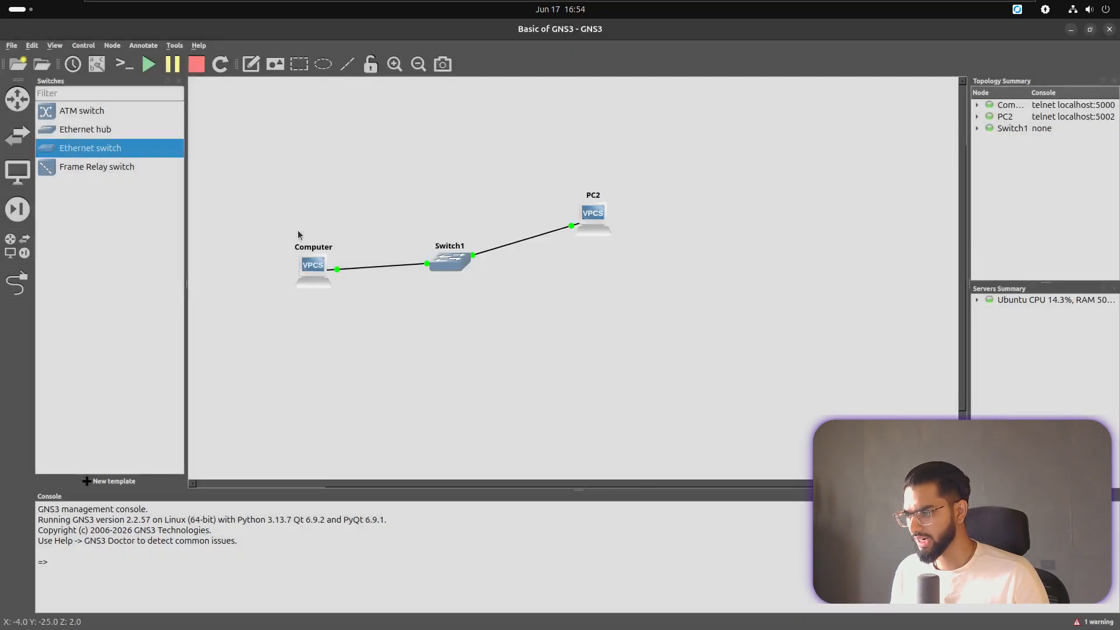
- View the Computer node's hostname setting and close it without renaming the node
{"action": "right_click", "coordinate": [319, 267]}
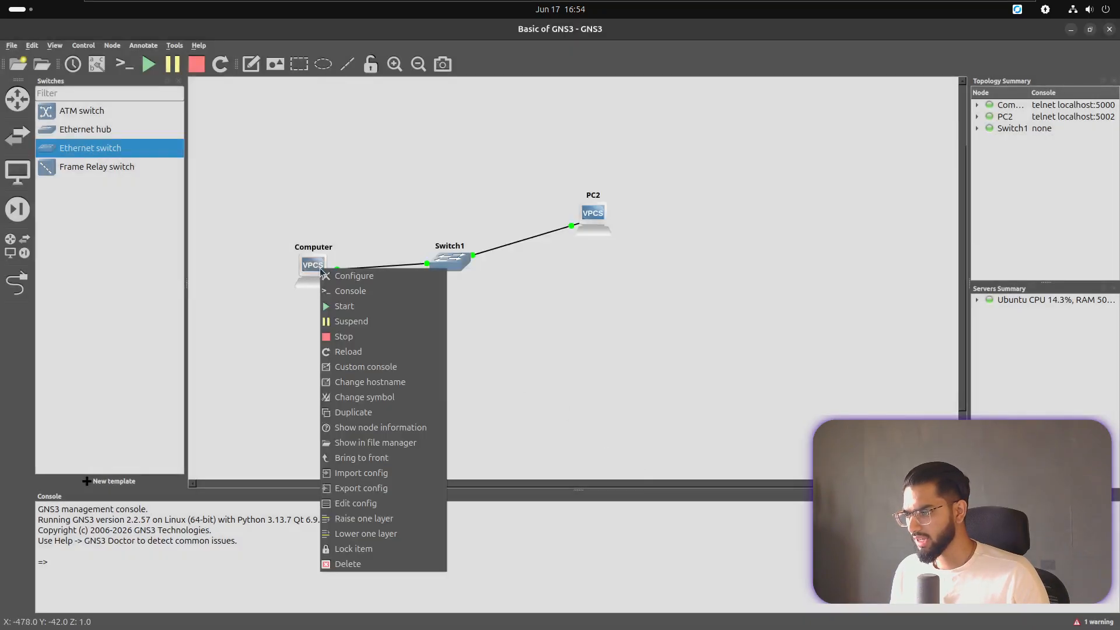
{"action": "left_click", "coordinate": [420, 388]}
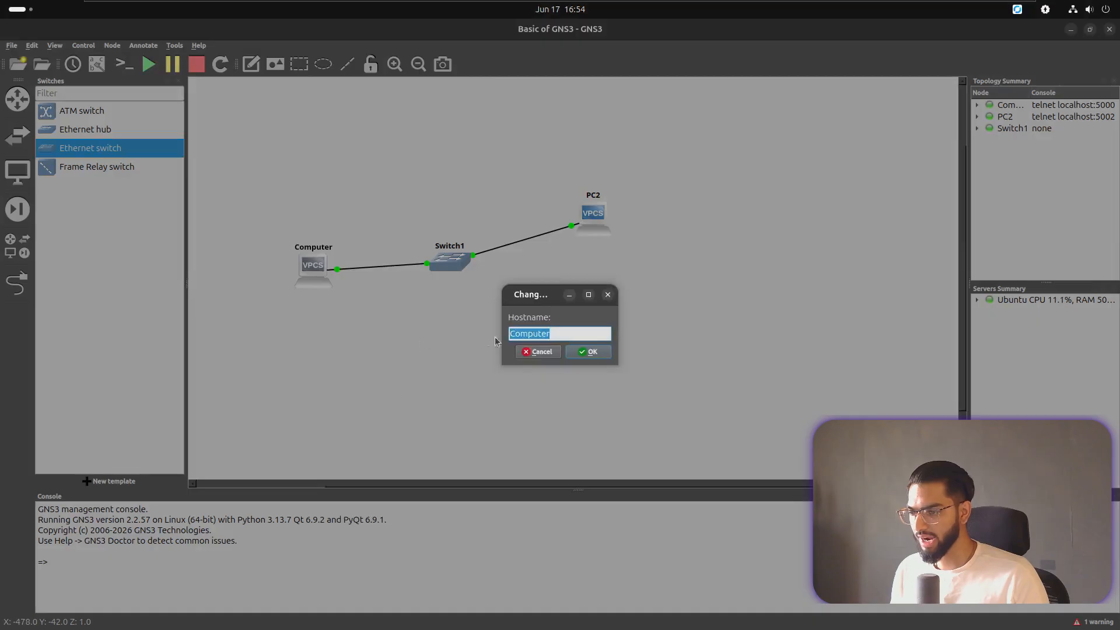
{"action": "left_click", "coordinate": [548, 353]}
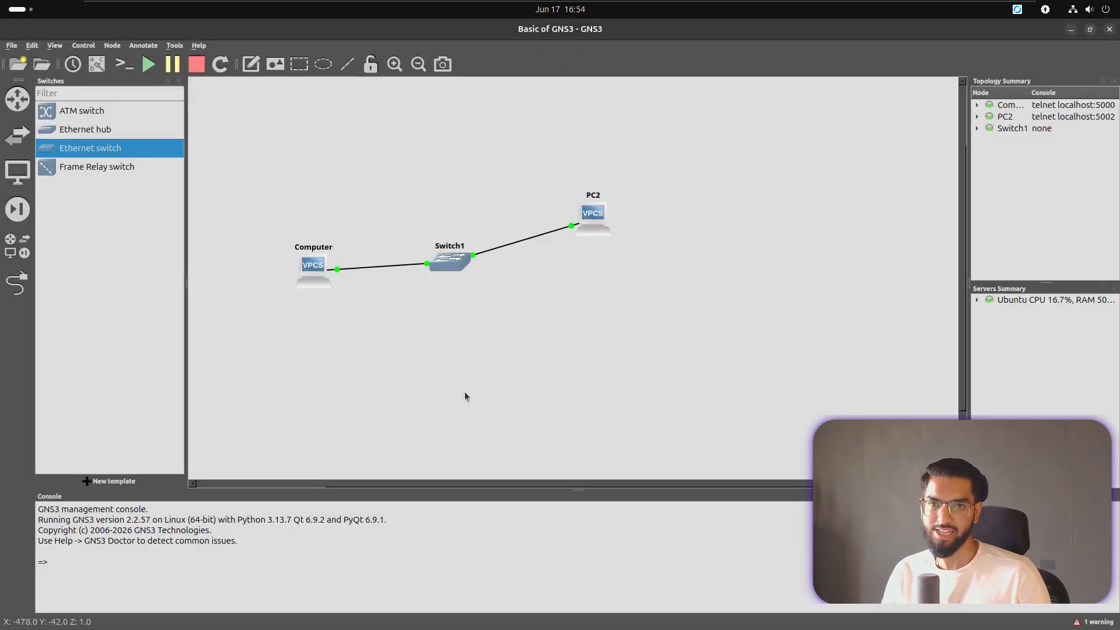
- Change the Computer node's symbol to "coffee" from the Affinity-circle-blue set
{"action": "right_click", "coordinate": [309, 280]}
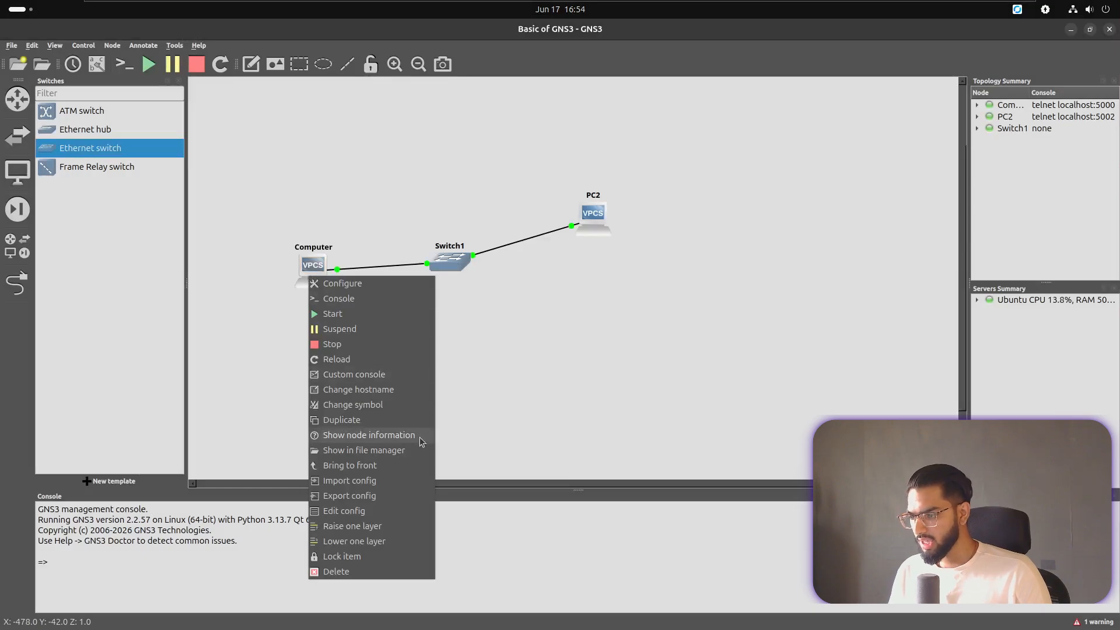
{"action": "left_click", "coordinate": [371, 409]}
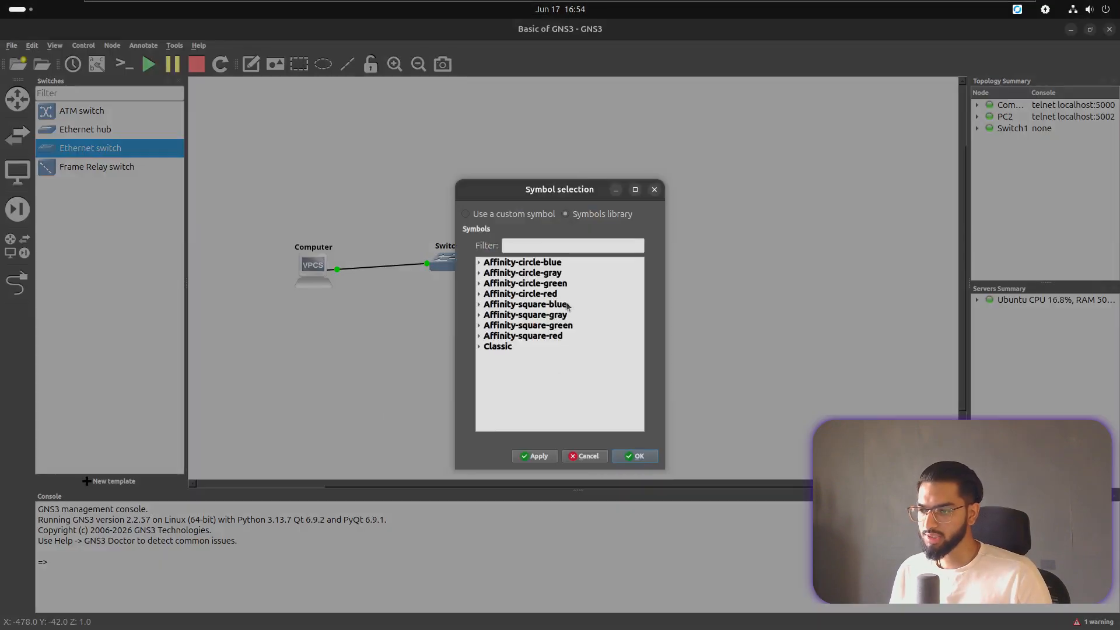
{"action": "left_click", "coordinate": [478, 264]}
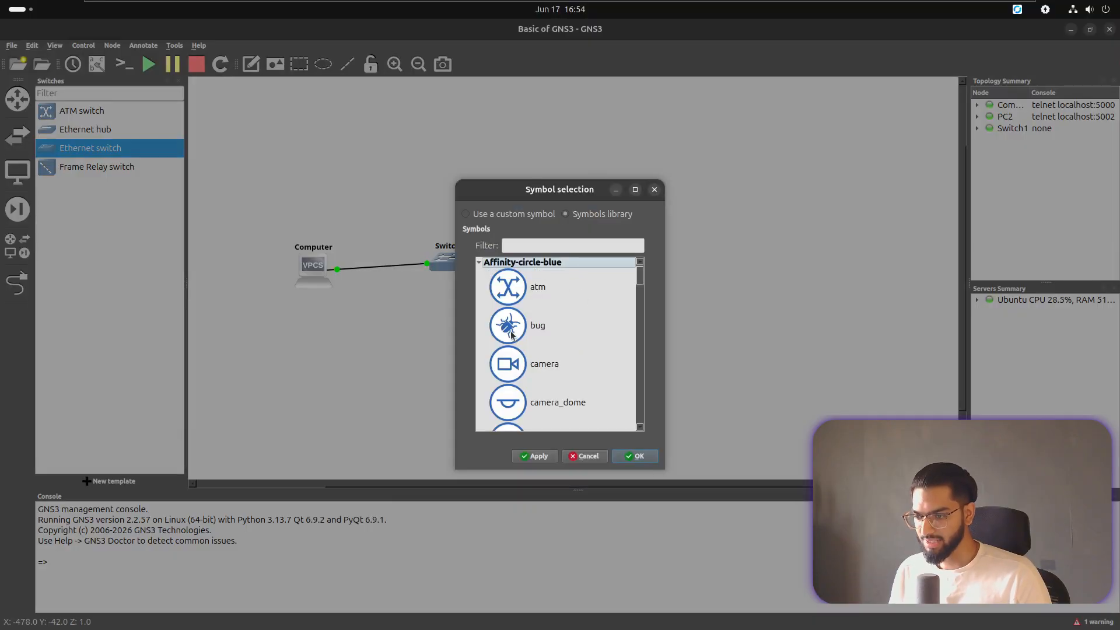
{"action": "scroll", "coordinate": [643, 283], "scroll_direction": "down", "scroll_amount": 3}
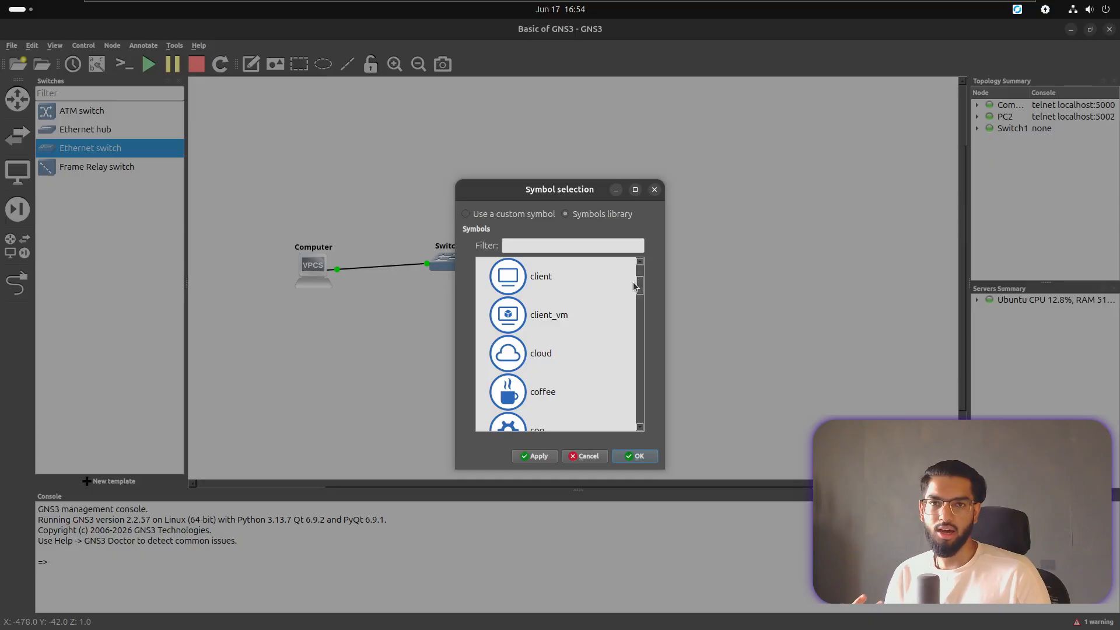
{"action": "left_click", "coordinate": [500, 394]}
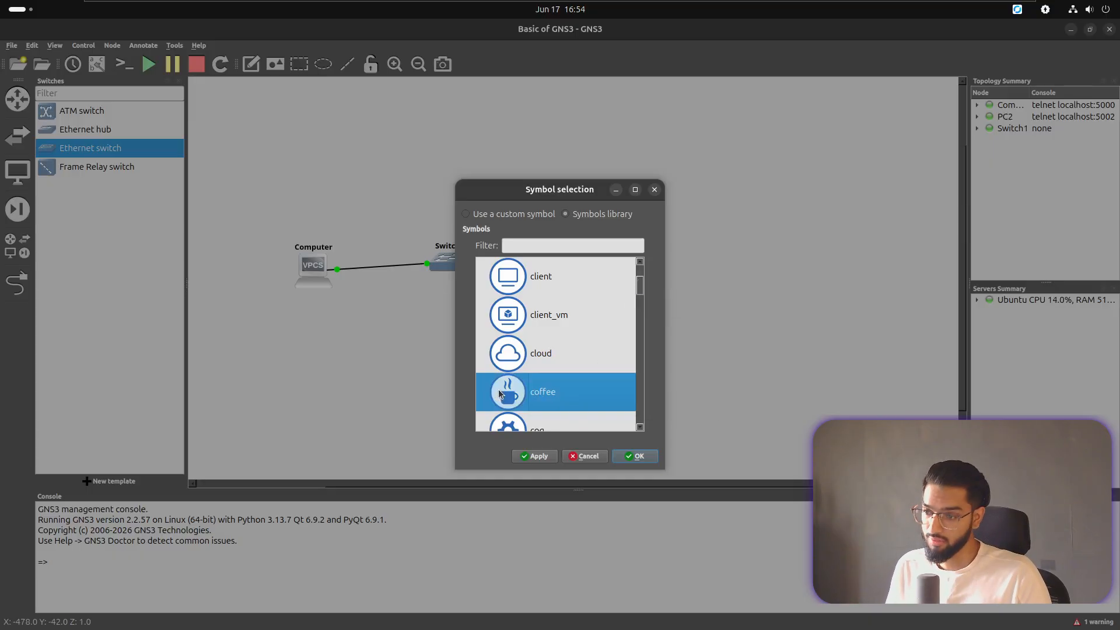
{"action": "left_click", "coordinate": [535, 456]}
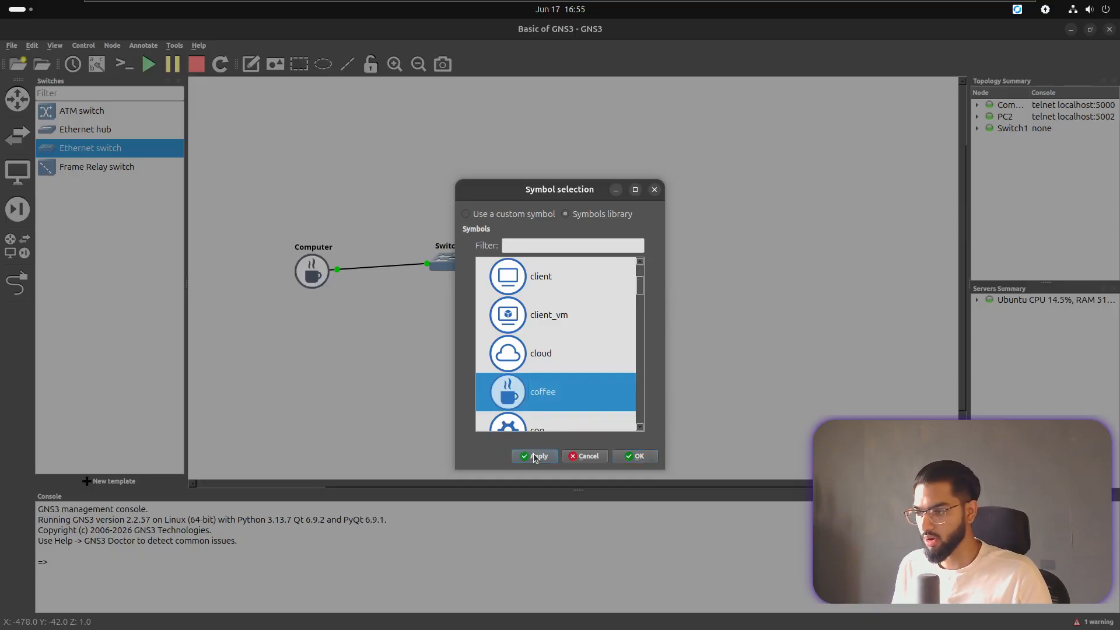
{"action": "left_click", "coordinate": [633, 457]}
- Move the Computer node up a little in the topology and change its hostname to Coffee
{"action": "left_click_drag", "start_coordinate": [314, 275], "coordinate": [315, 226]}
{"action": "right_click", "coordinate": [315, 224]}
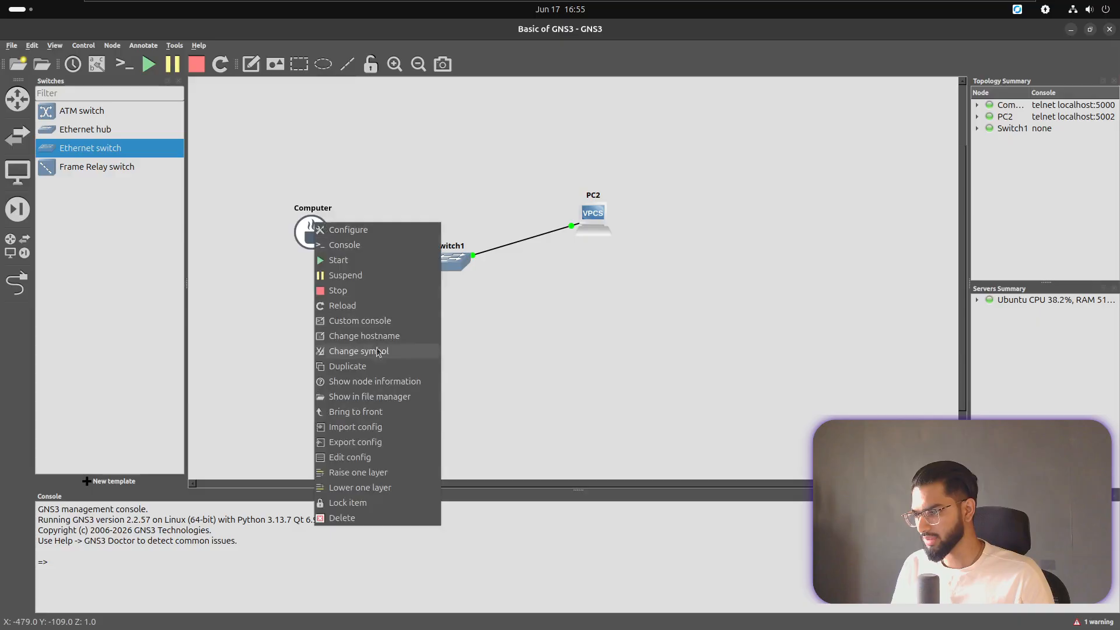
{"action": "left_click", "coordinate": [391, 338]}
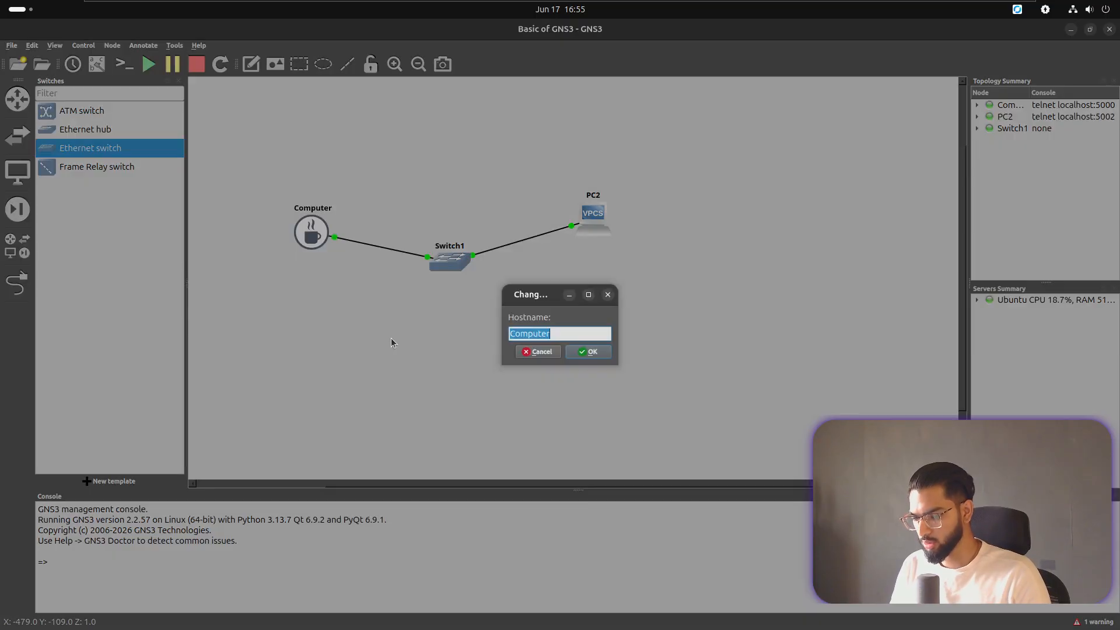
{"action": "type", "text": "Coffee"}
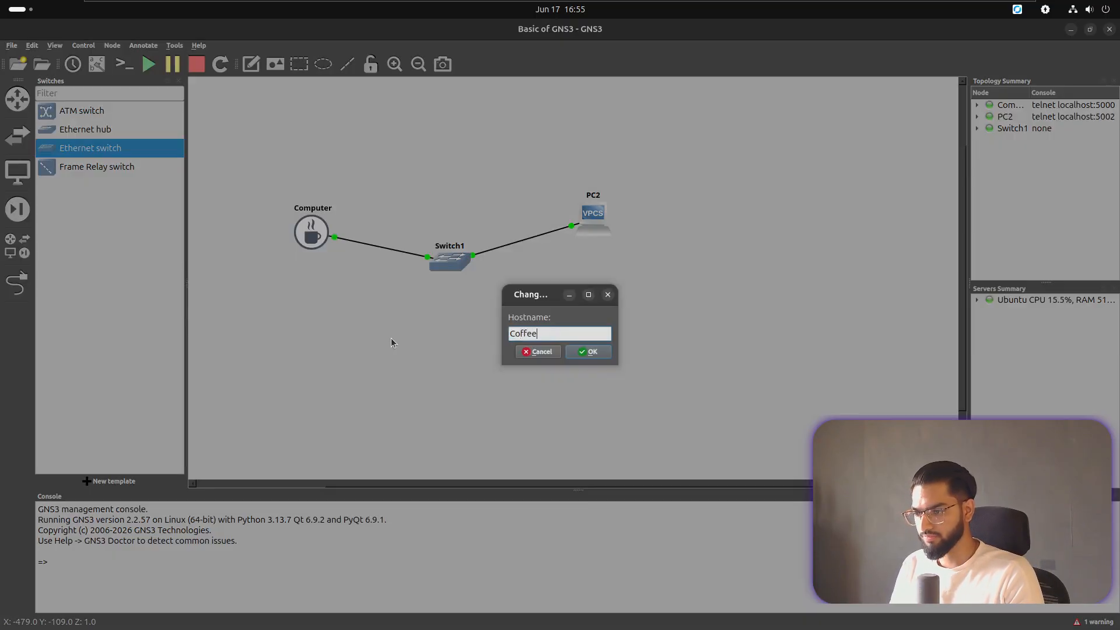
{"action": "key", "text": "Return"}
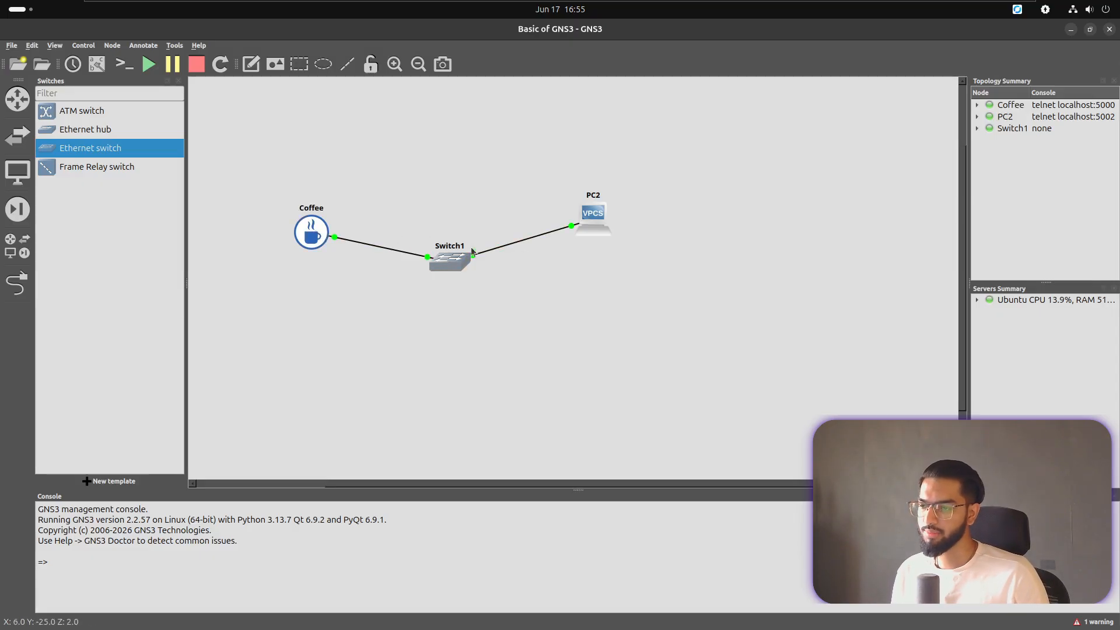
- Move Switch1 up a little in the topology and change its symbol to "dna" from the Affinity-circle-blue set
{"action": "left_click_drag", "start_coordinate": [456, 258], "coordinate": [445, 227]}
{"action": "right_click", "coordinate": [446, 228]}
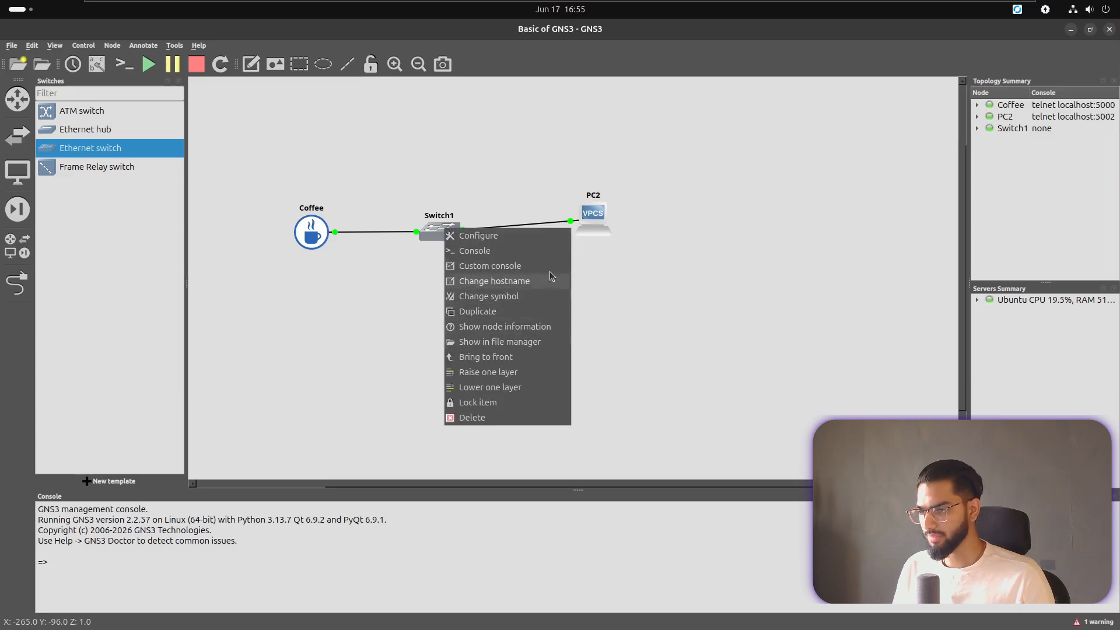
{"action": "left_click", "coordinate": [528, 297]}
{"action": "left_click", "coordinate": [479, 262]}
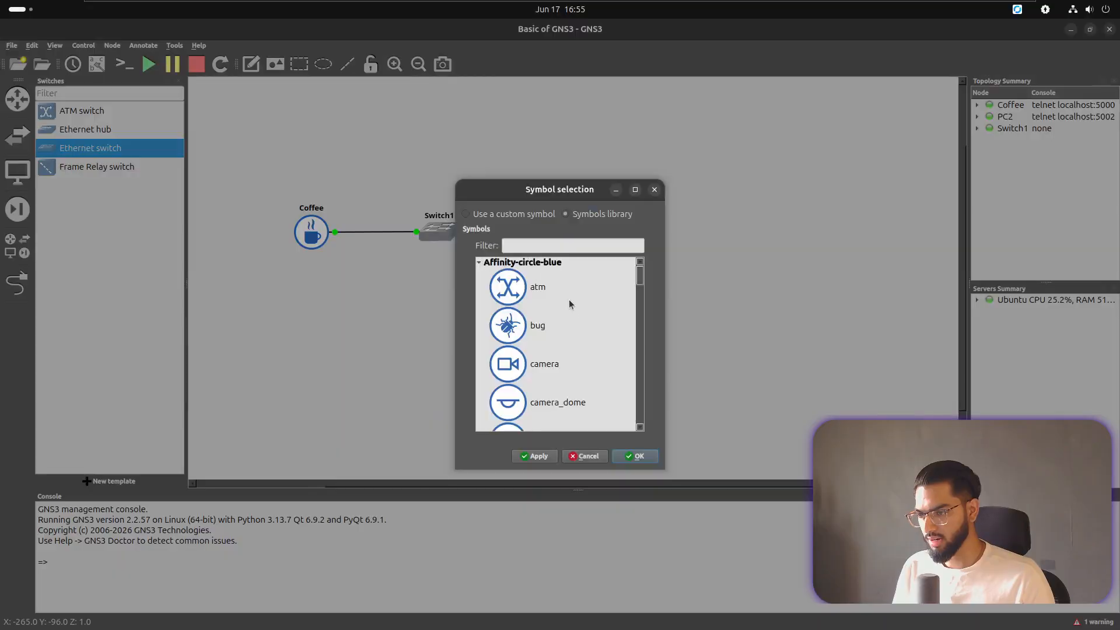
{"action": "scroll", "coordinate": [557, 370], "scroll_direction": "down", "scroll_amount": 5}
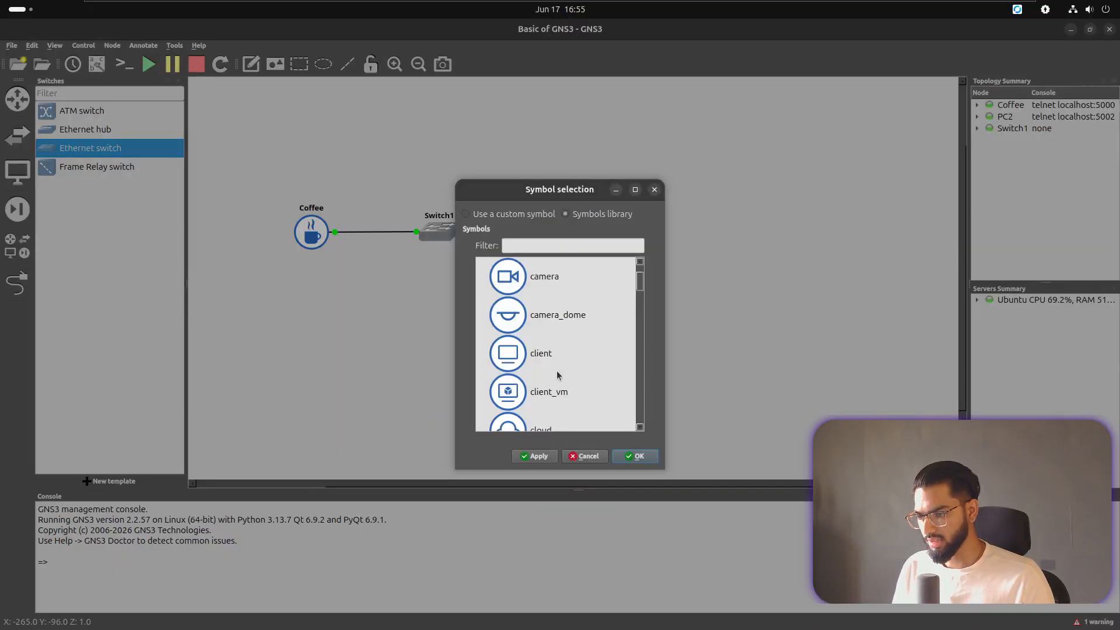
{"action": "scroll", "coordinate": [557, 369], "scroll_direction": "down", "scroll_amount": 3}
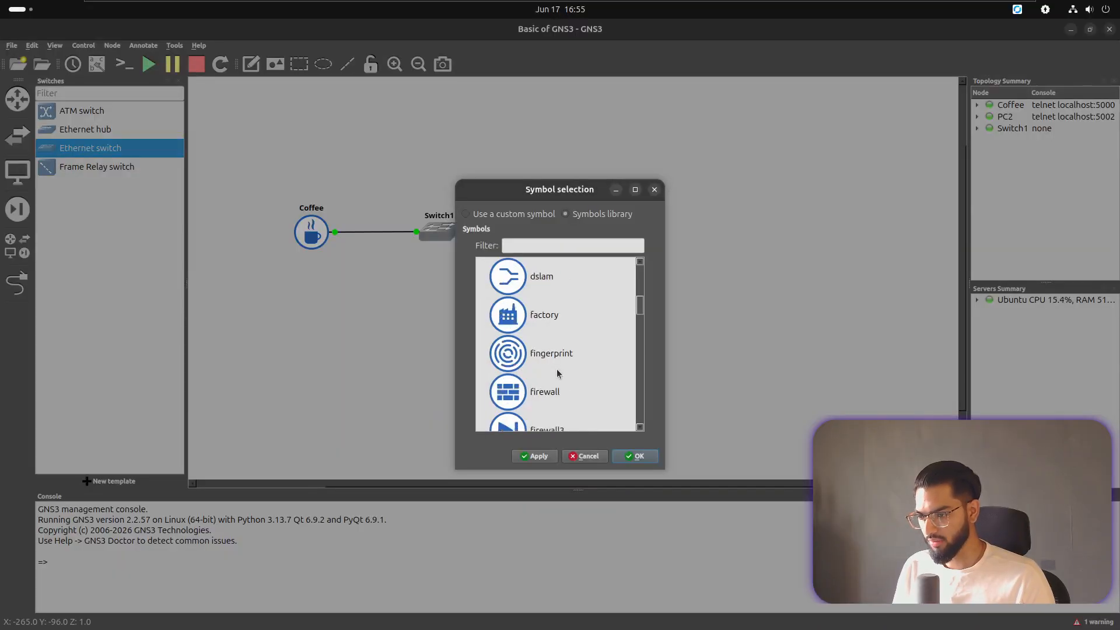
{"action": "scroll", "coordinate": [556, 368], "scroll_direction": "up", "scroll_amount": 1}
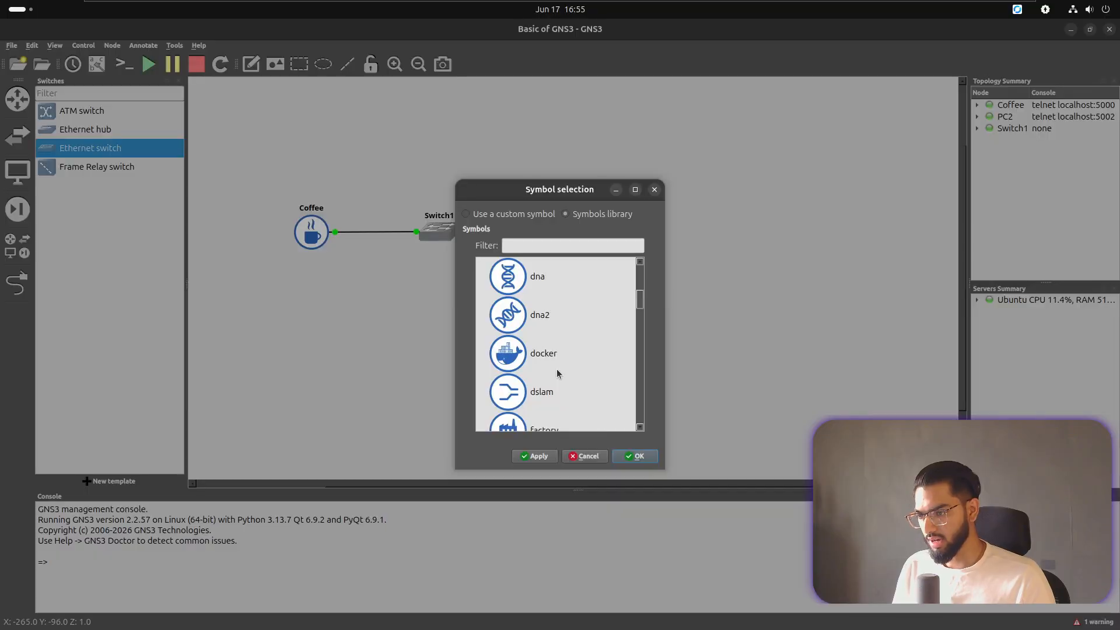
{"action": "scroll", "coordinate": [556, 368], "scroll_direction": "down", "scroll_amount": 1}
{"action": "scroll", "coordinate": [556, 368], "scroll_direction": "up", "scroll_amount": 1}
{"action": "left_click", "coordinate": [522, 280]}
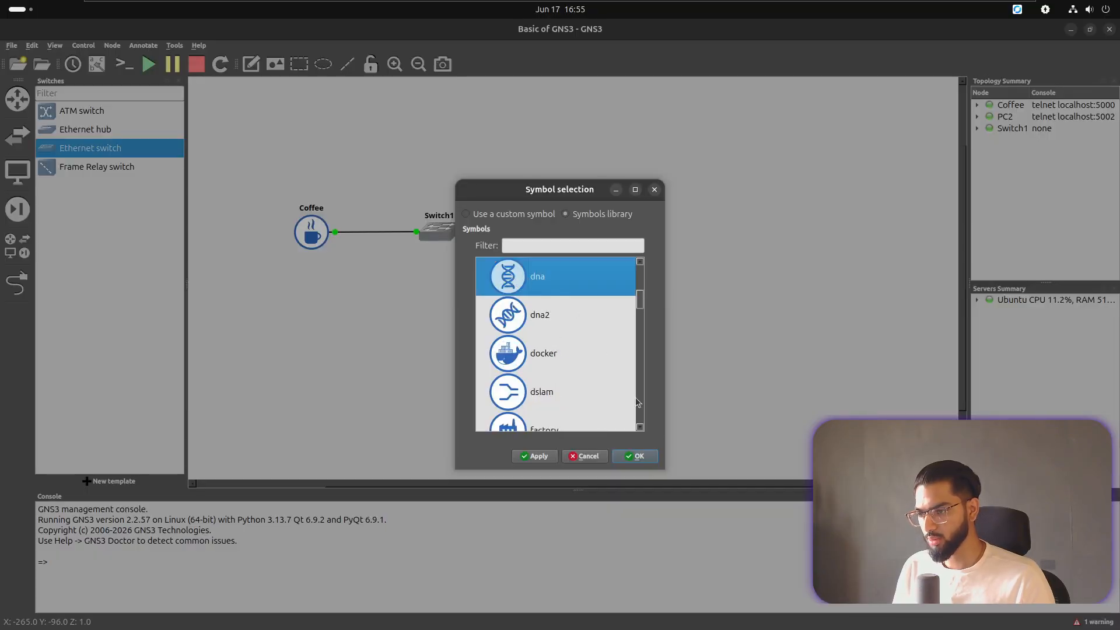
{"action": "left_click", "coordinate": [631, 455]}
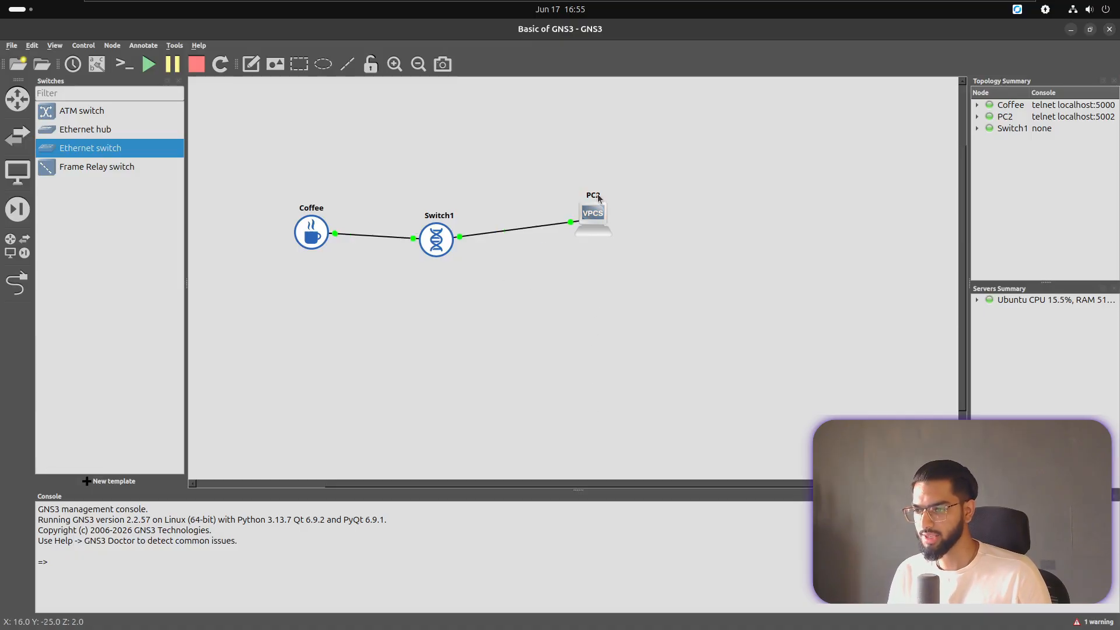
{"action": "right_click", "coordinate": [310, 238]}
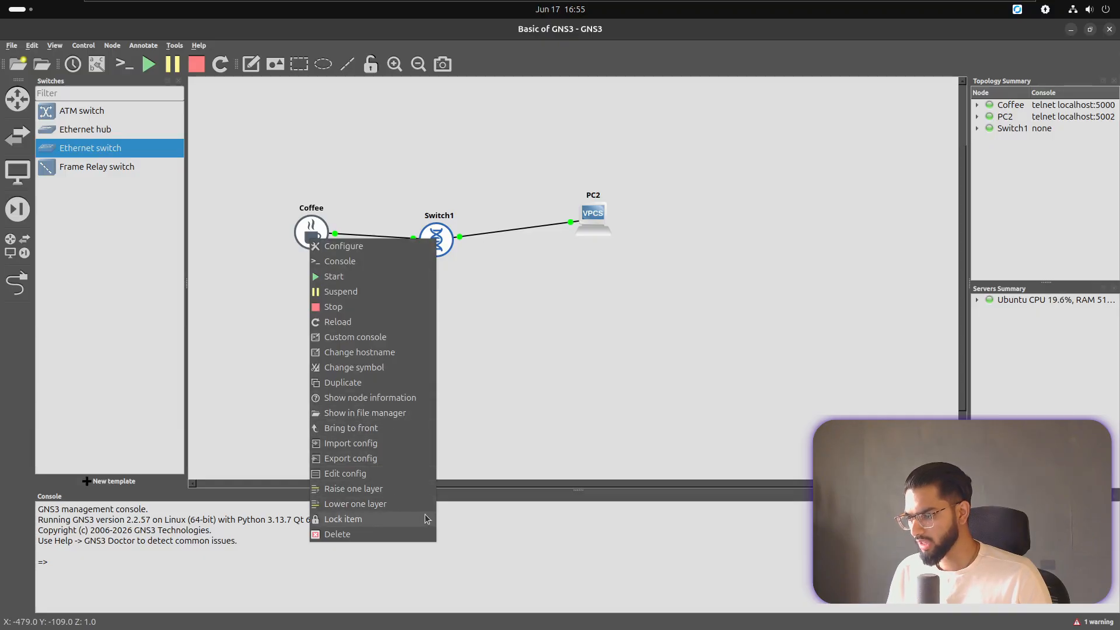
{"action": "left_click", "coordinate": [562, 405]}
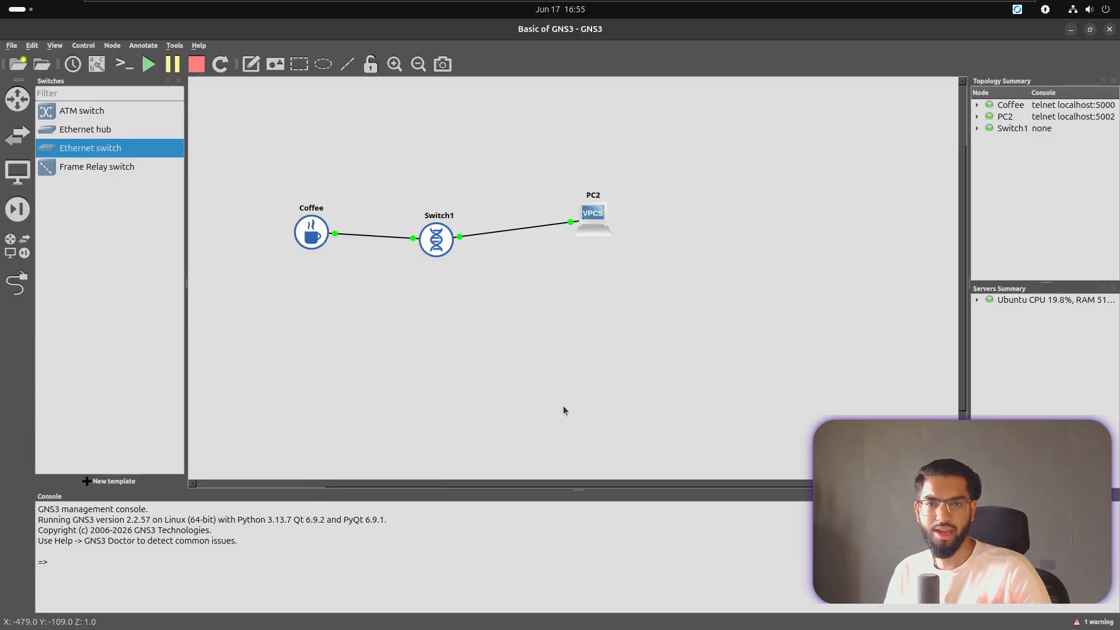
{"action": "right_click", "coordinate": [432, 243]}
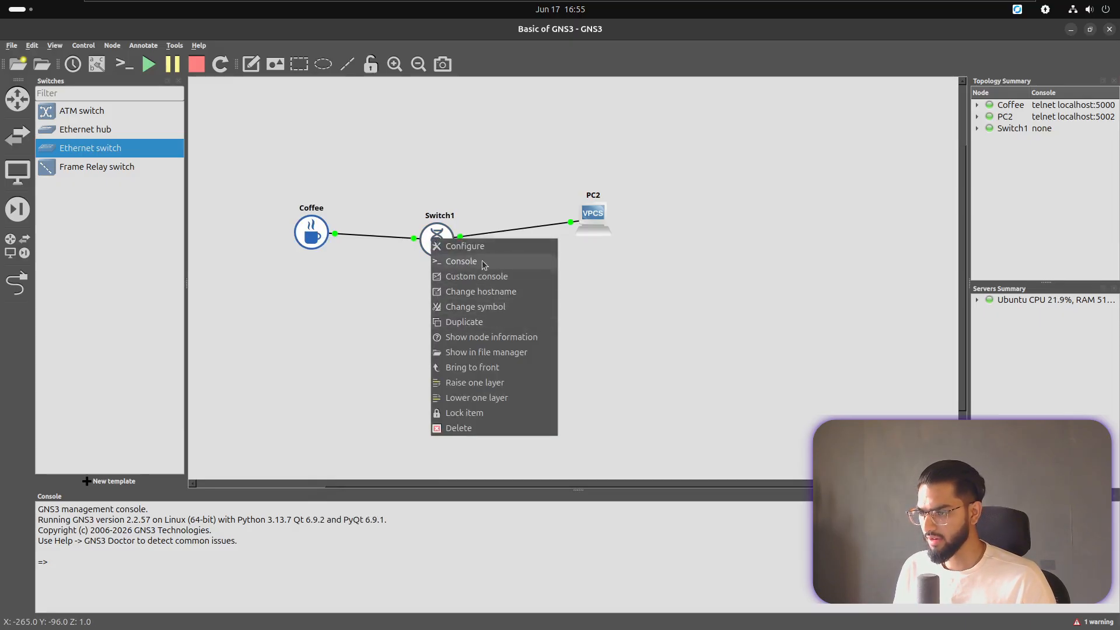
{"action": "left_click", "coordinate": [792, 288]}
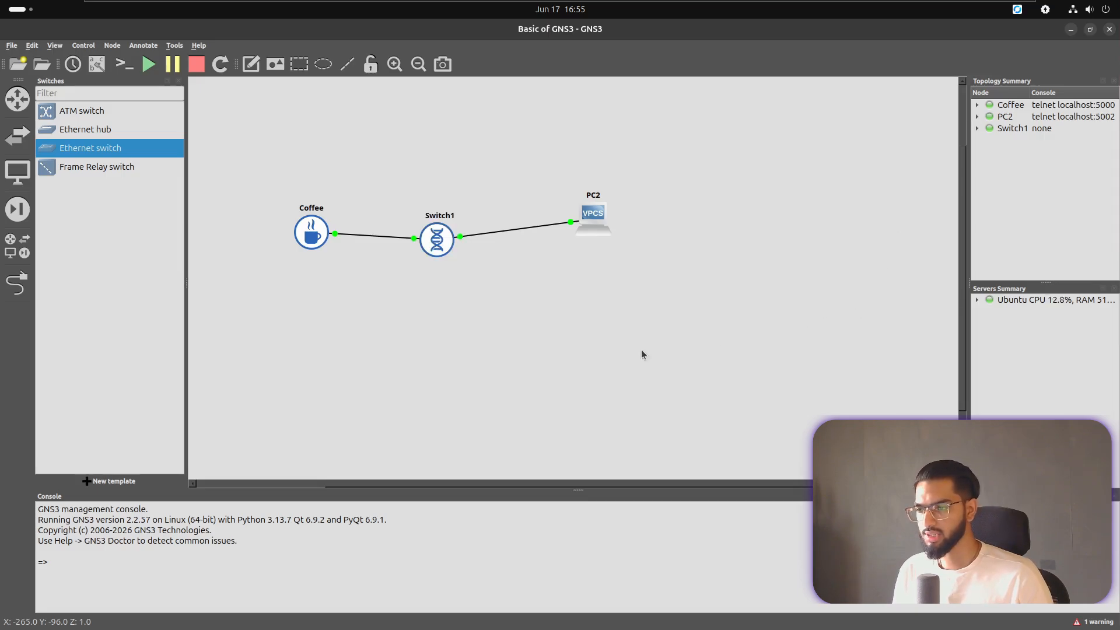
{"action": "left_click_drag", "start_coordinate": [437, 239], "coordinate": [426, 212]}
- Switch to the terminal windows to look at the Computer node's console session, and return to the GNS3 topology
{"action": "key", "text": "alt+Tab"}
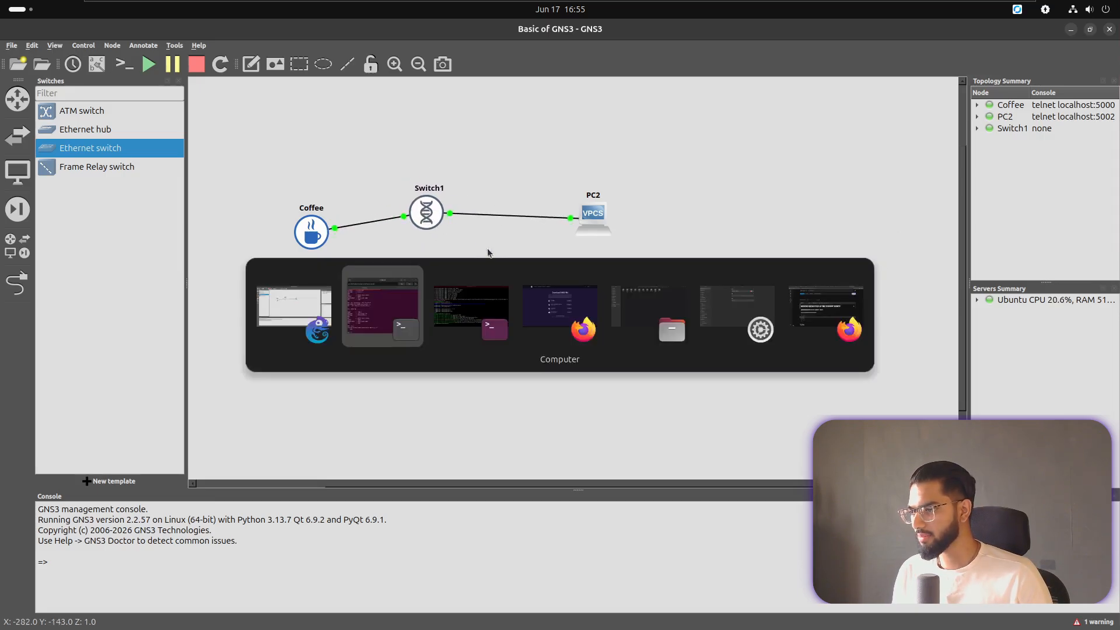
{"action": "key", "text": "alt+Tab"}
{"action": "key", "text": "alt+Tab"}
{"action": "key", "text": "Tab"}
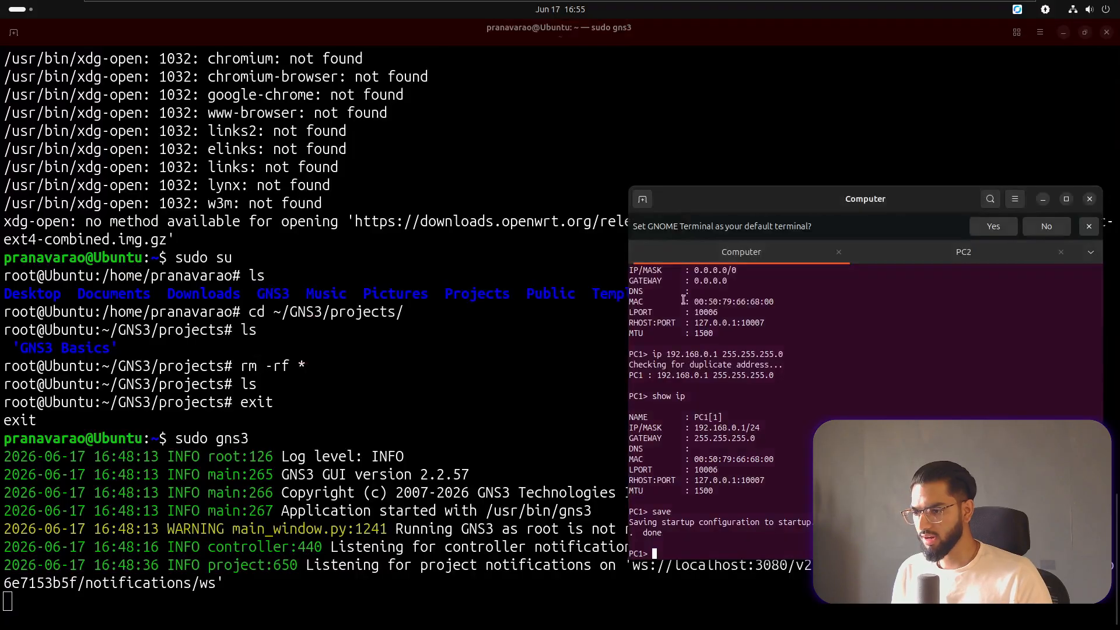
{"action": "key", "text": "alt+Tab"}
{"action": "key", "text": "Tab"}
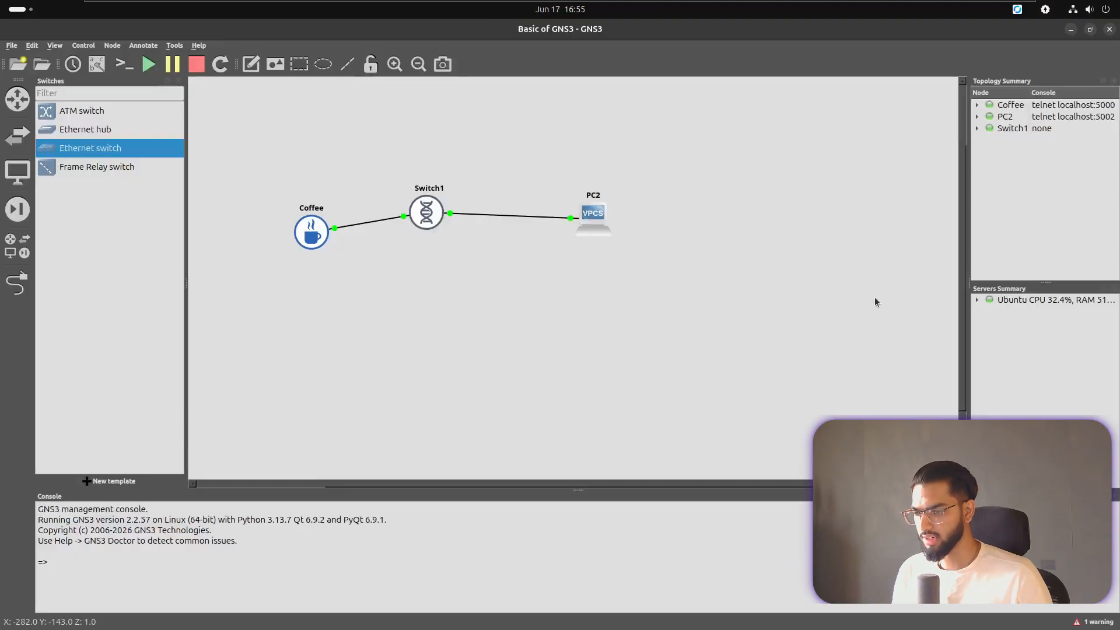
{"action": "key", "text": "alt+Tab"}
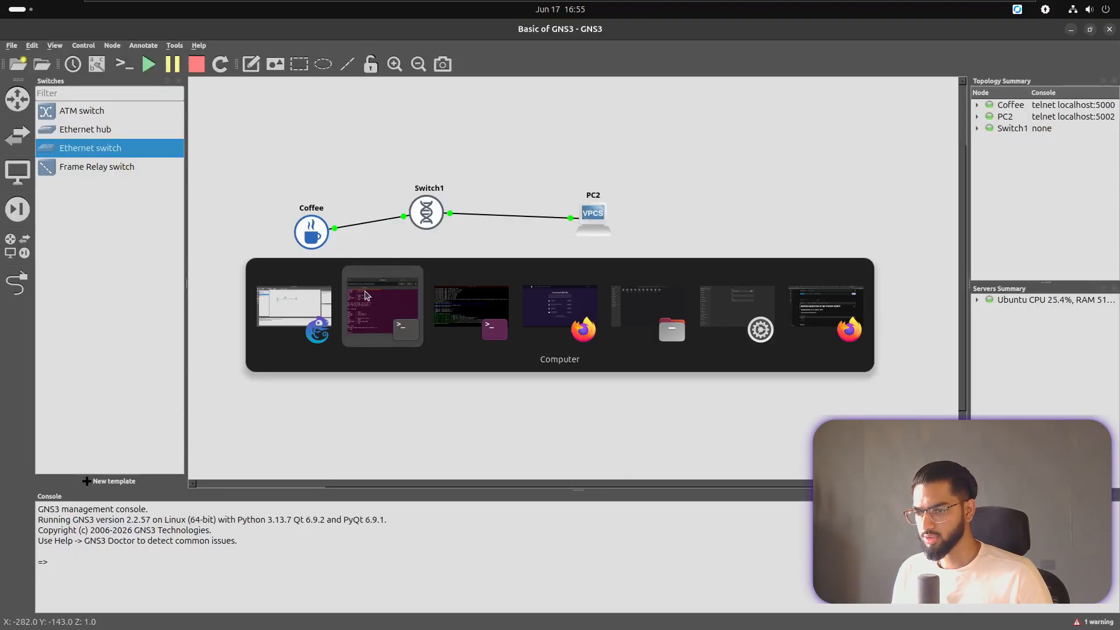
{"action": "left_click", "coordinate": [482, 232]}
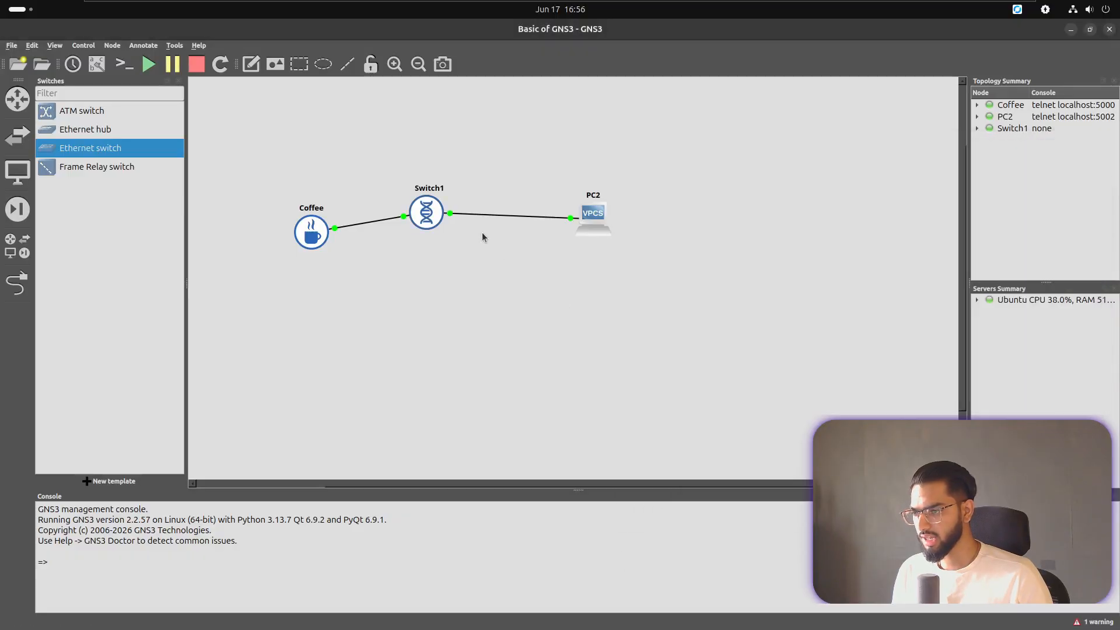
- Try to open Switch1's console and move the switch slightly down, level with the Coffee node
{"action": "right_click", "coordinate": [430, 222]}
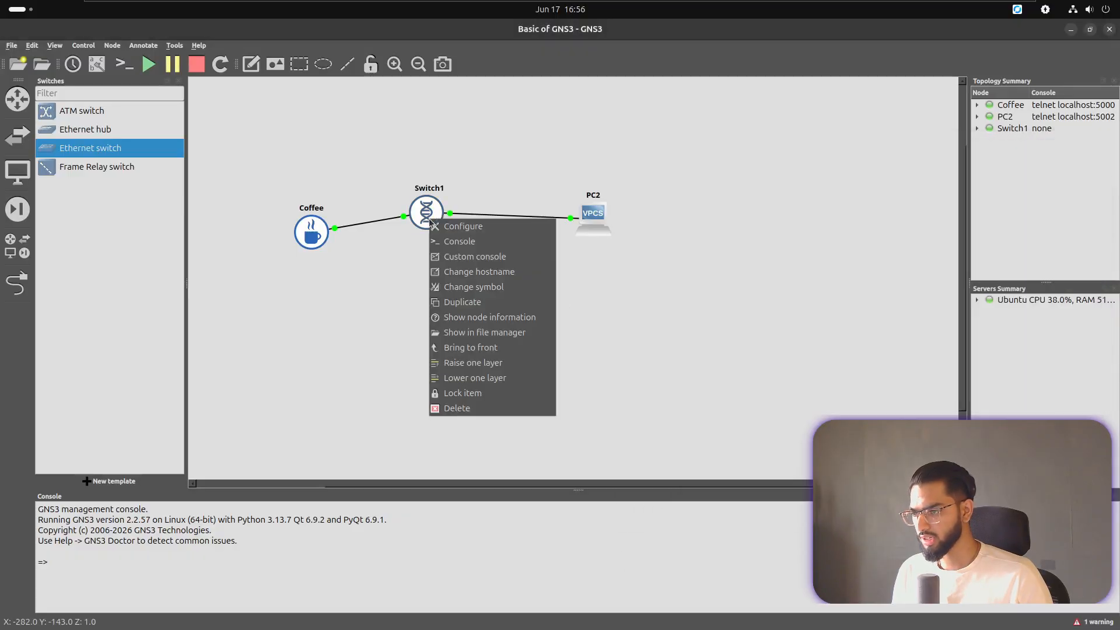
{"action": "left_click", "coordinate": [456, 241]}
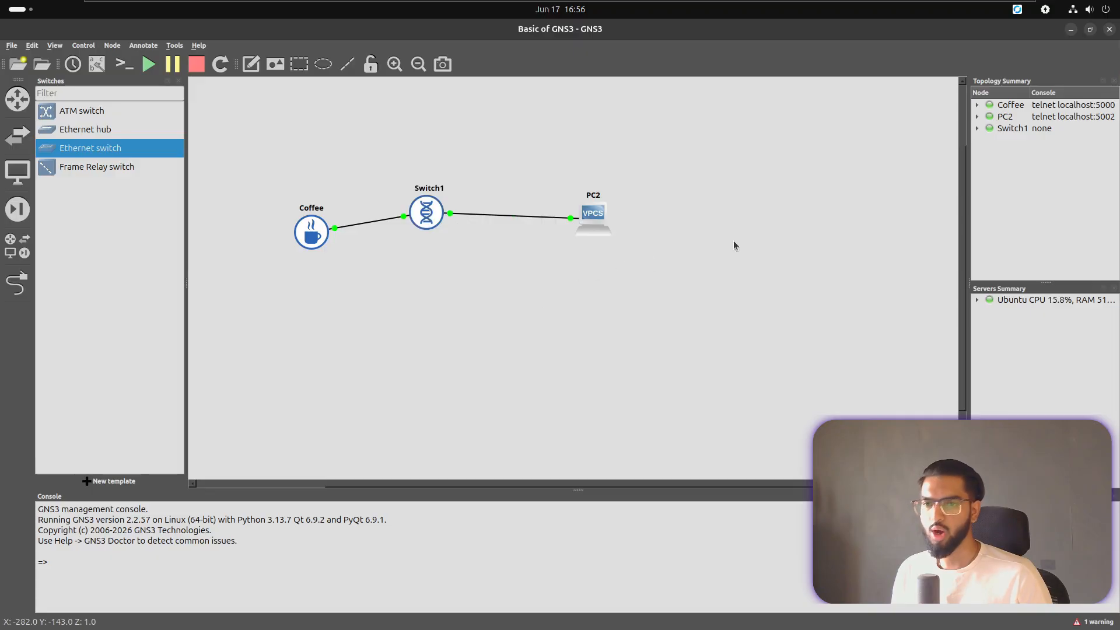
{"action": "mouse_move", "coordinate": [425, 220]}
{"action": "left_mouse_down"}
{"action": "mouse_move", "coordinate": [429, 249]}
{"action": "mouse_move", "coordinate": [425, 237]}
{"action": "left_mouse_up"}
- Start a new template installed from the GNS3 server and look through the appliances in the Firewalls category
{"action": "left_click", "coordinate": [111, 481]}
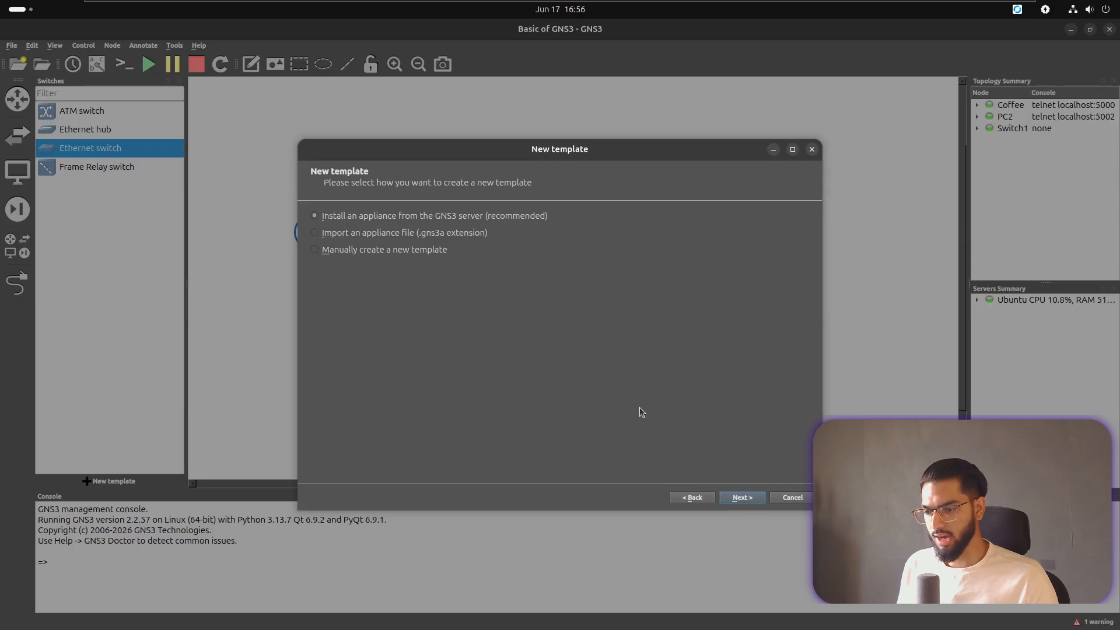
{"action": "left_click", "coordinate": [739, 500]}
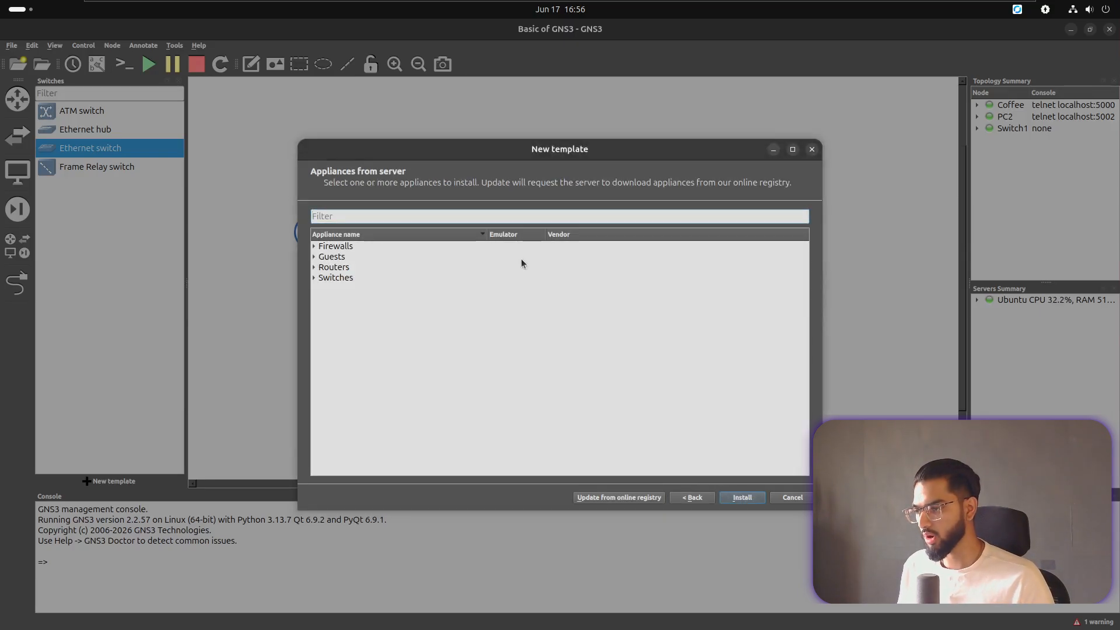
{"action": "left_click", "coordinate": [314, 246]}
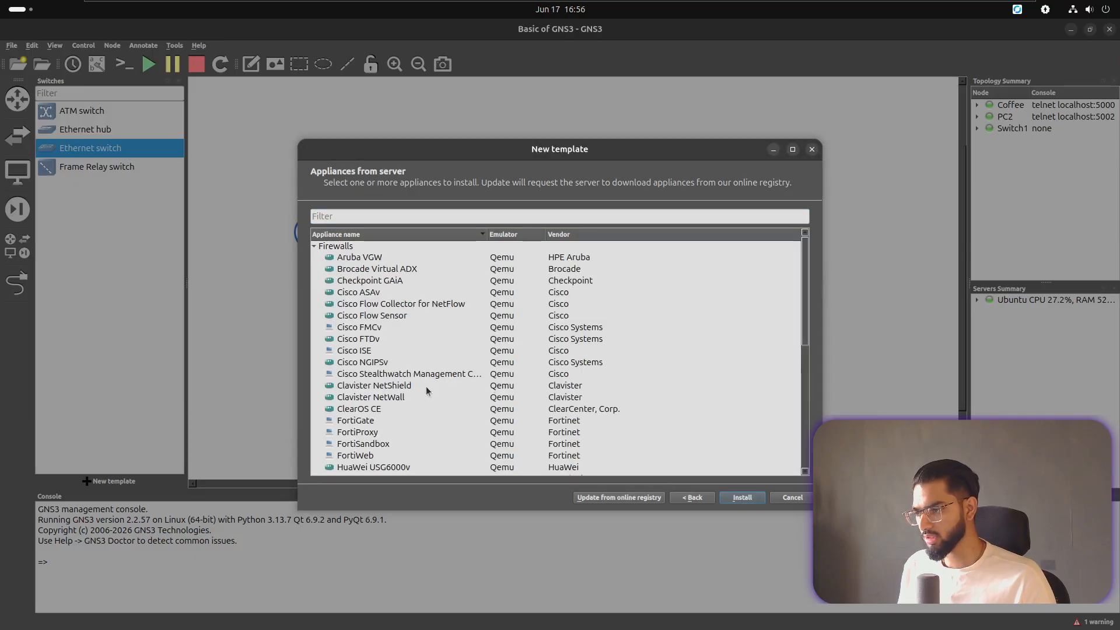
{"action": "scroll", "coordinate": [434, 305], "scroll_direction": "down", "scroll_amount": 2}
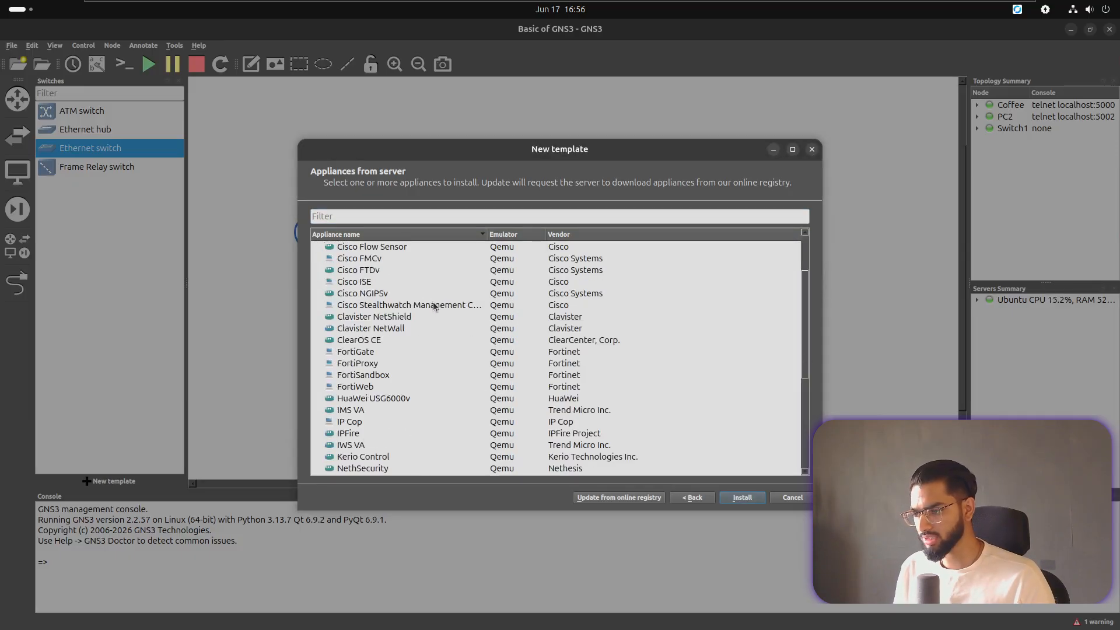
- Filter the server appliances by "pfse" and start installing the pfSense firewall
{"action": "left_click", "coordinate": [416, 222]}
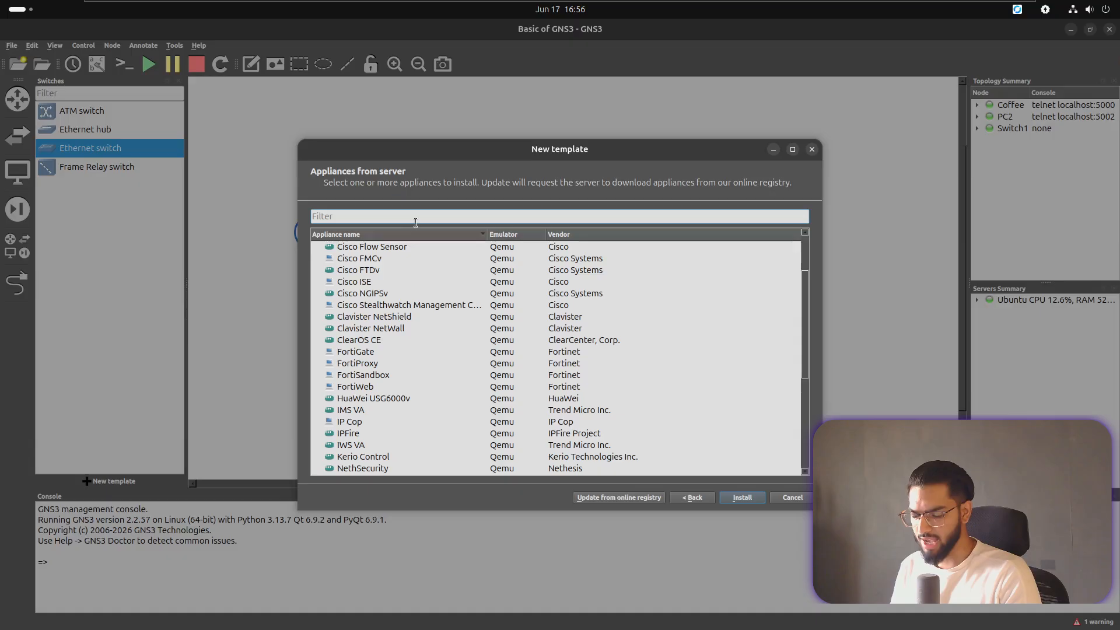
{"action": "type", "text": "pfse"}
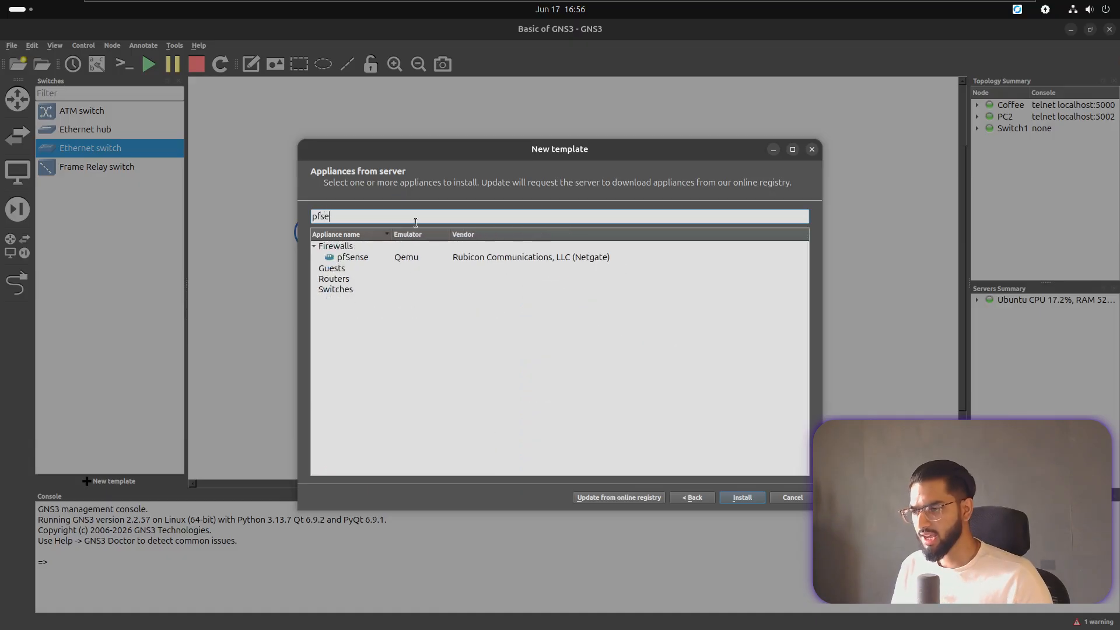
{"action": "left_click", "coordinate": [397, 261]}
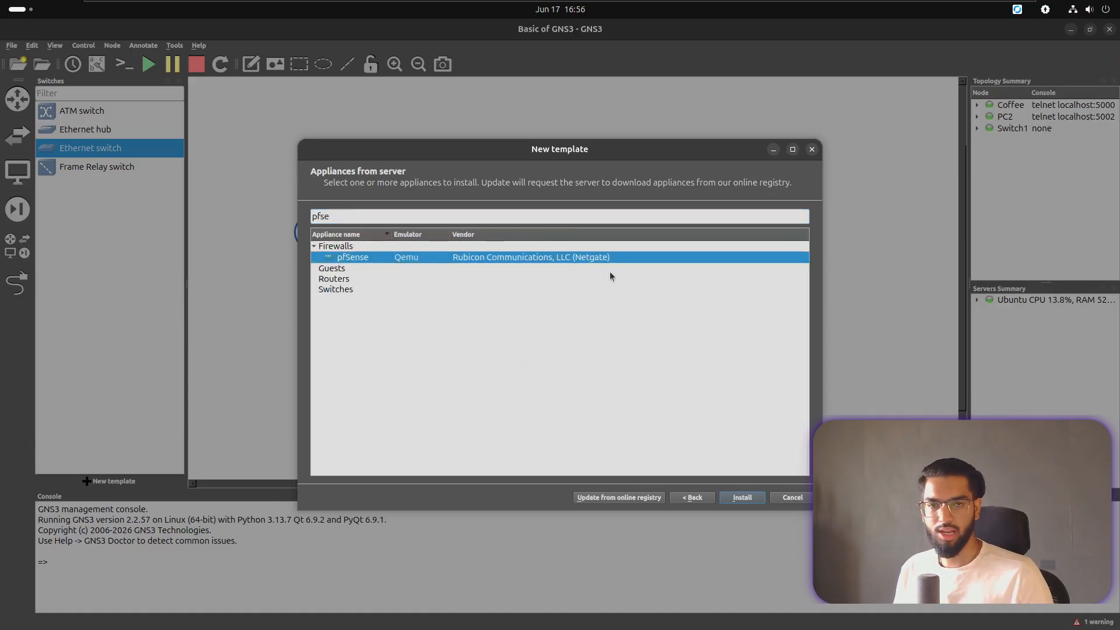
{"action": "left_click", "coordinate": [740, 497]}
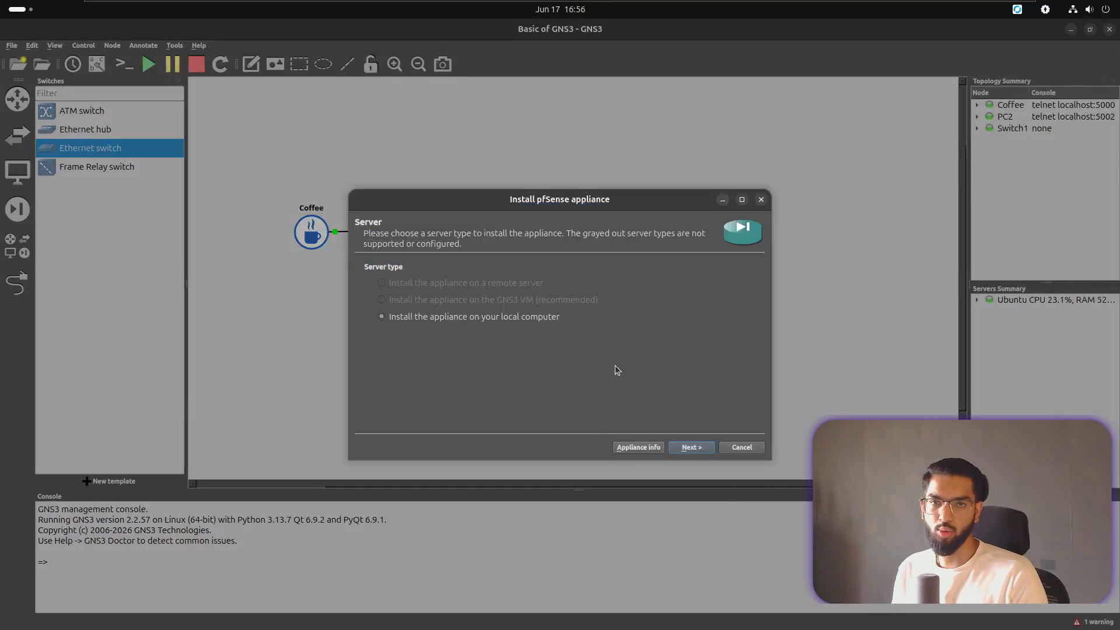
- Choose the local computer and the /bin/qemu-system-x86_64 binary, try to download pfSense-CE-2.7.2-RELEASE-amd64.iso, and cancel the pfSense installation
{"action": "left_click", "coordinate": [688, 447]}
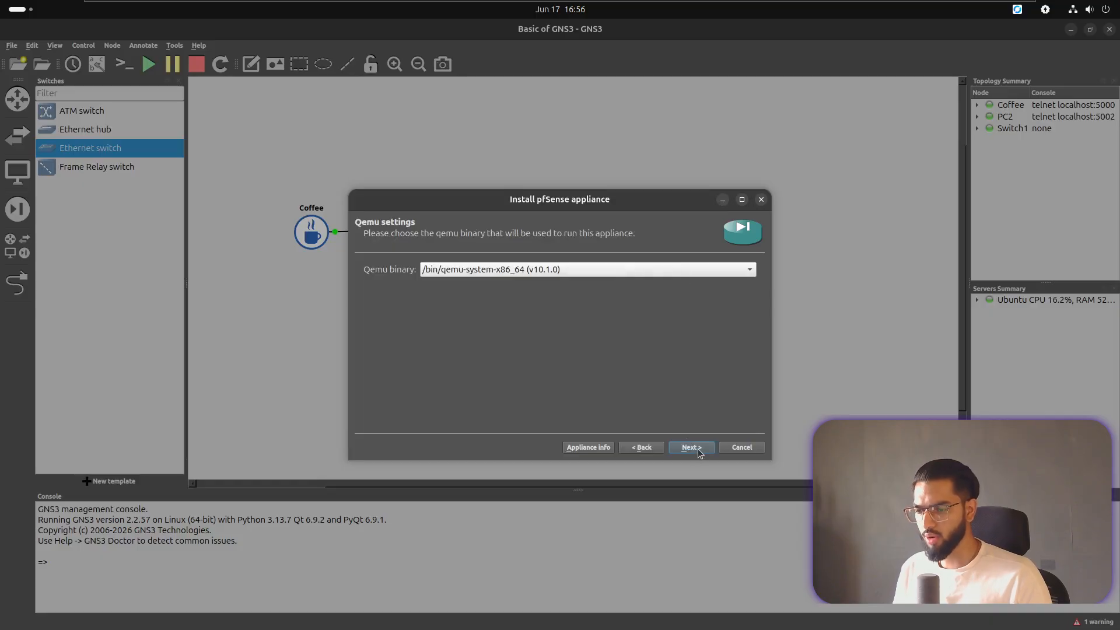
{"action": "left_click", "coordinate": [698, 448]}
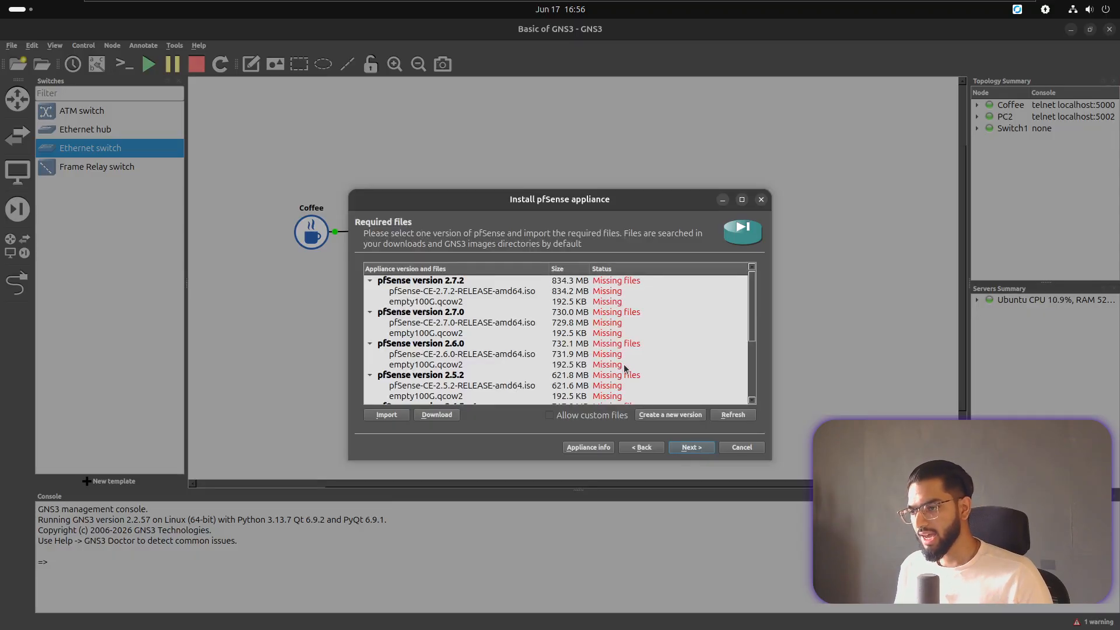
{"action": "left_click", "coordinate": [411, 292]}
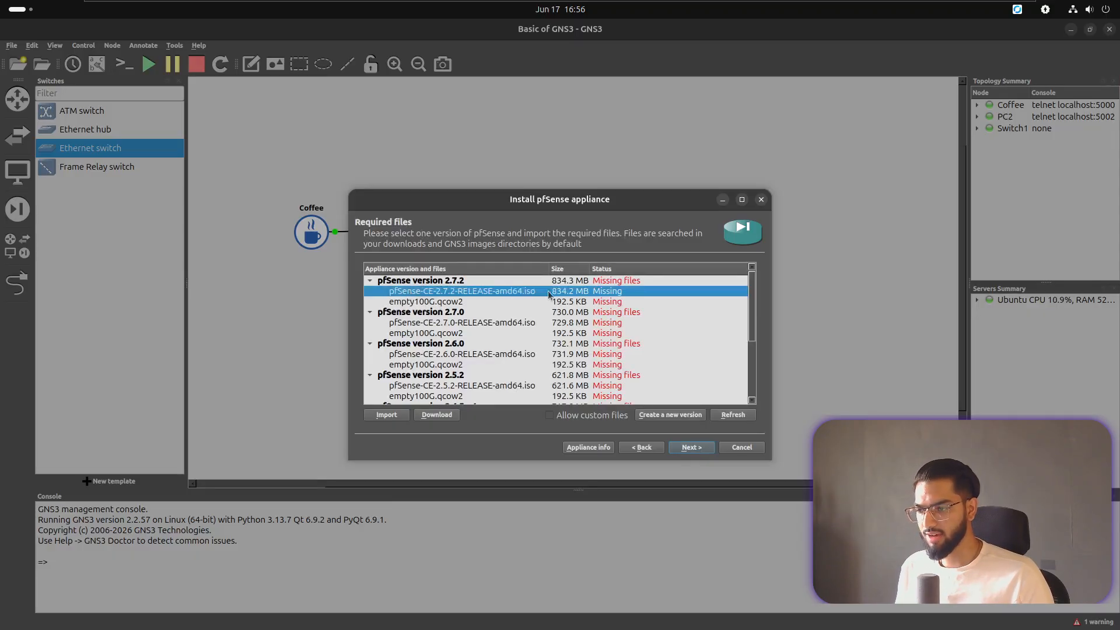
{"action": "left_click", "coordinate": [452, 419]}
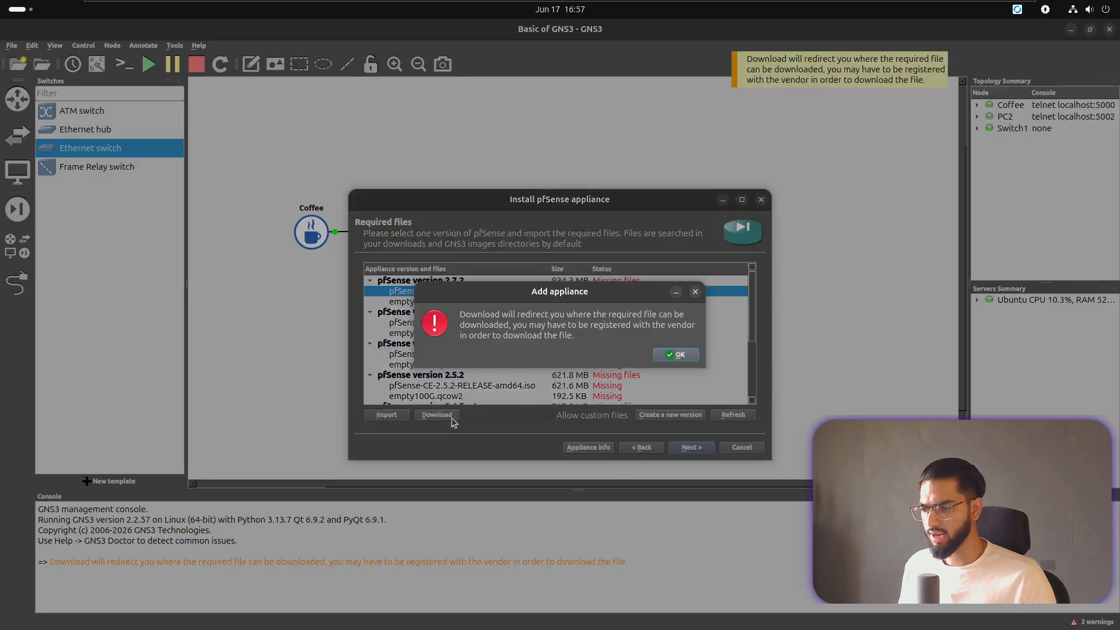
{"action": "left_click", "coordinate": [682, 355]}
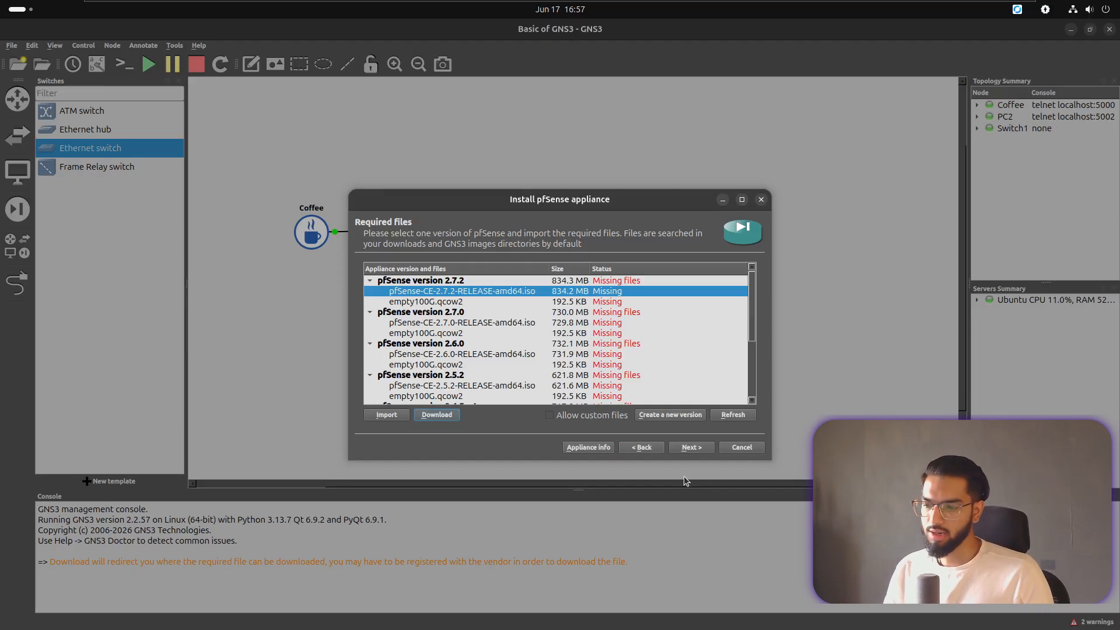
{"action": "left_click", "coordinate": [736, 448]}
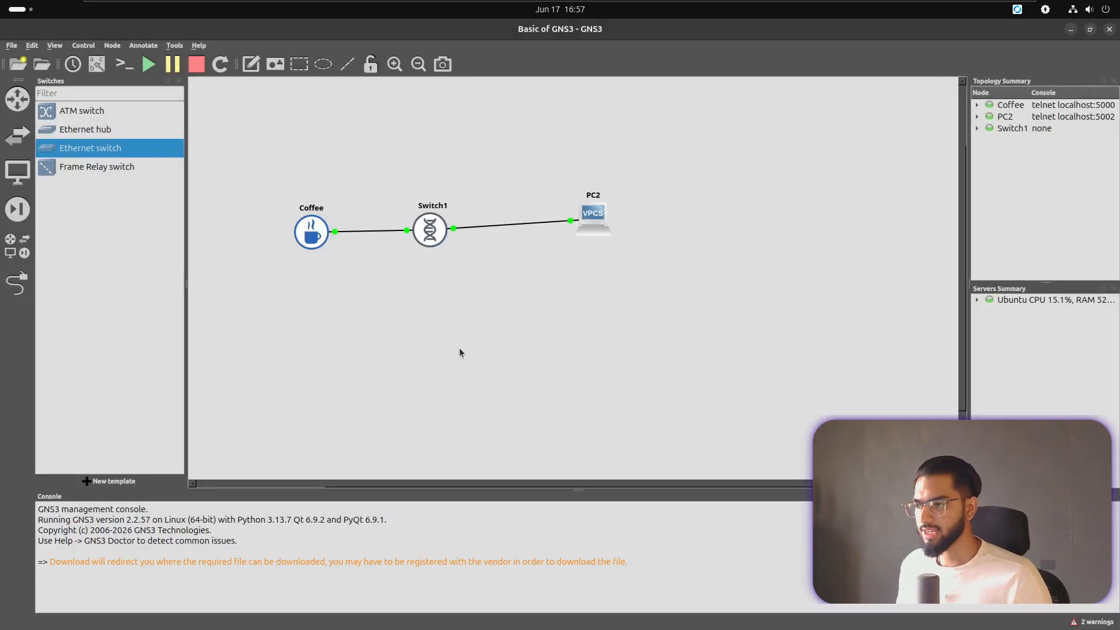
- Rearrange the topology, moving PC2 slightly down and placing Switch1 lower than the Coffee node
{"action": "left_click_drag", "start_coordinate": [429, 234], "coordinate": [433, 209]}
{"action": "left_click_drag", "start_coordinate": [589, 203], "coordinate": [598, 237]}
{"action": "left_click_drag", "start_coordinate": [431, 210], "coordinate": [429, 267]}
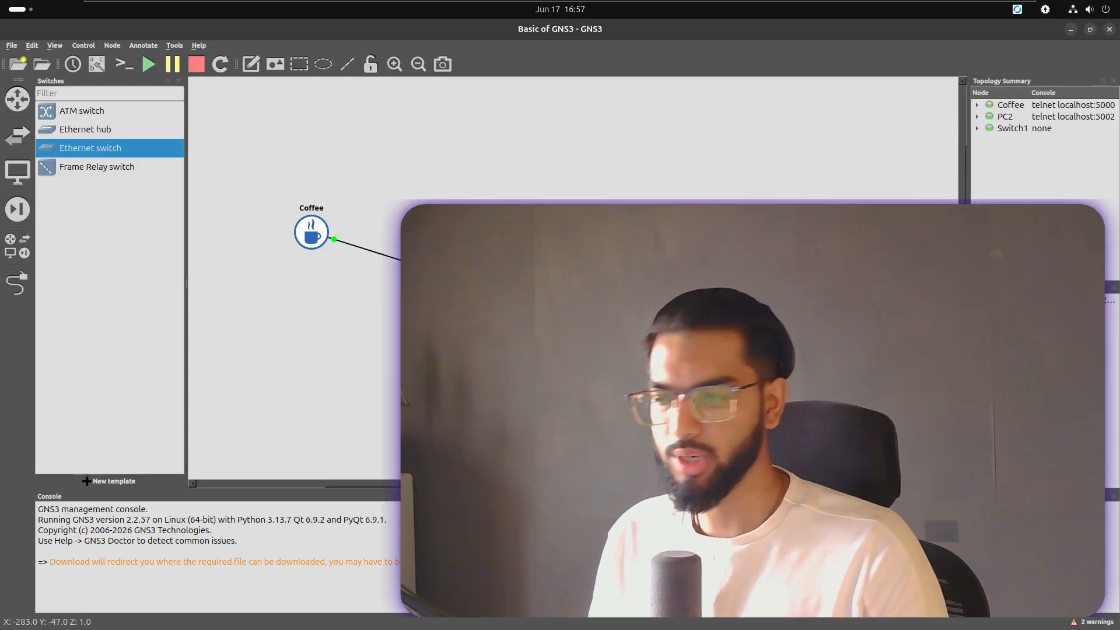